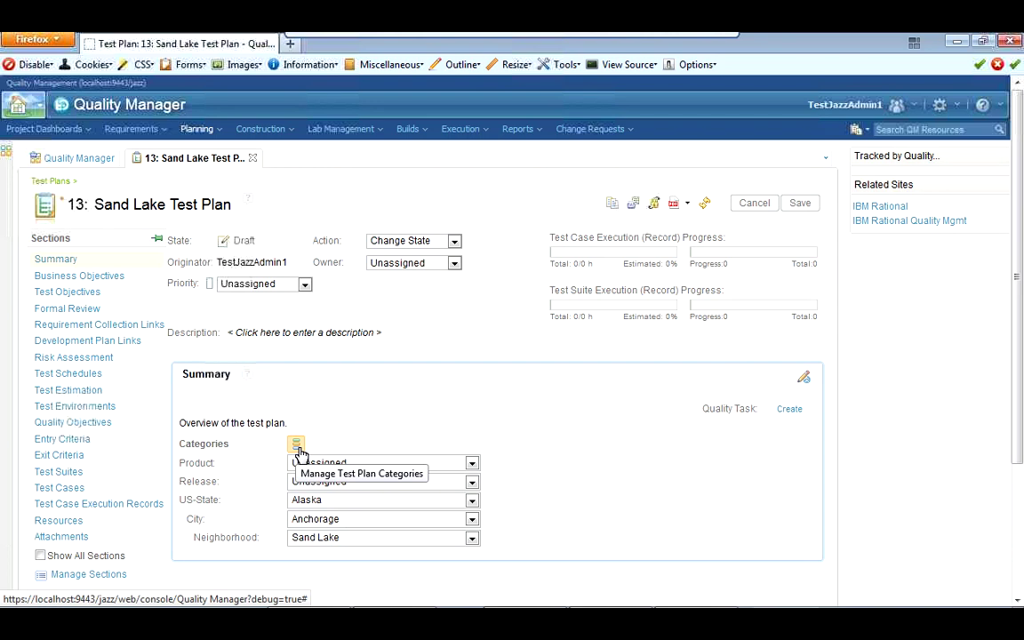
# - View the test plan's category manager and close it, and open the project properties' artifact categories for Test Case
pyautogui.click(298, 447)
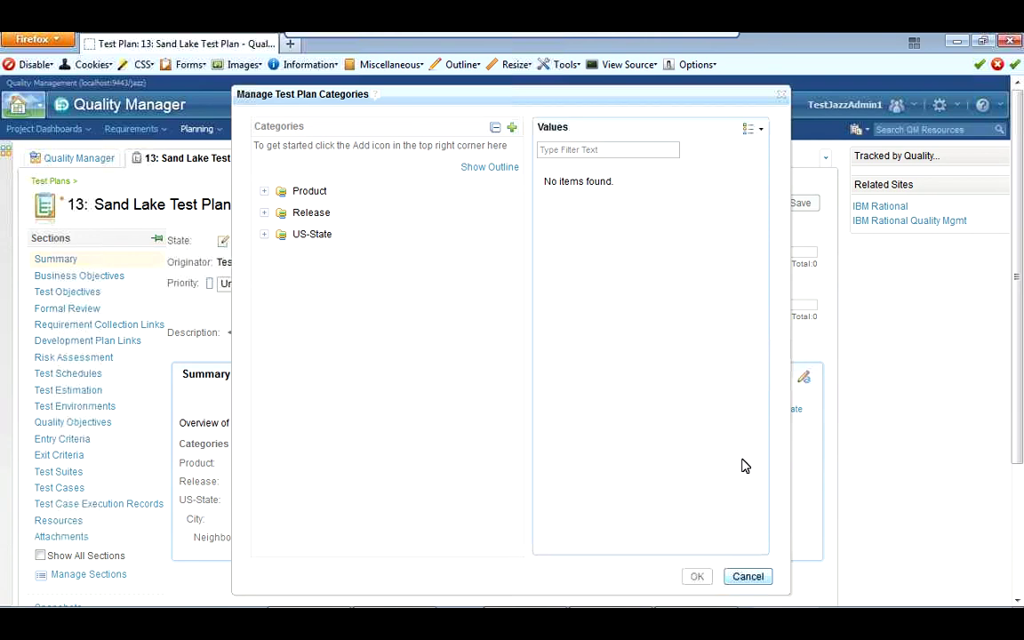
pyautogui.click(751, 577)
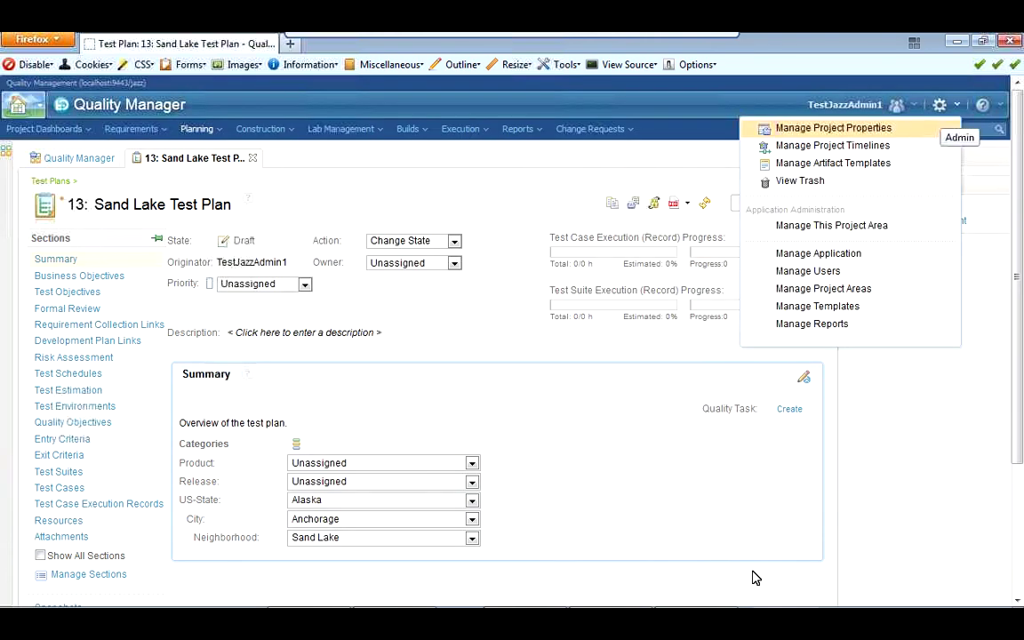
pyautogui.click(944, 126)
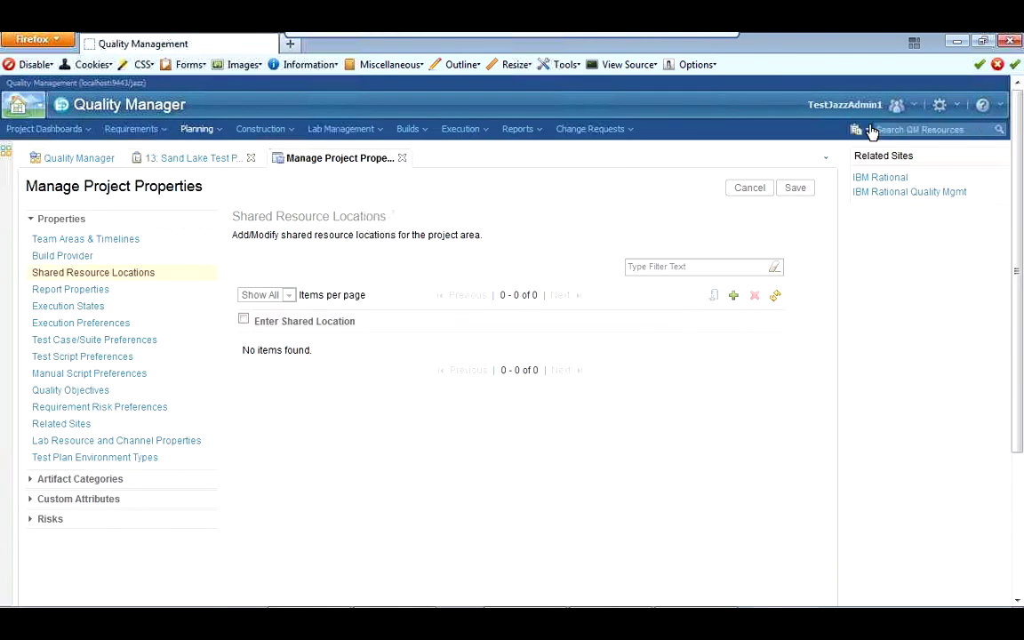
pyautogui.click(101, 480)
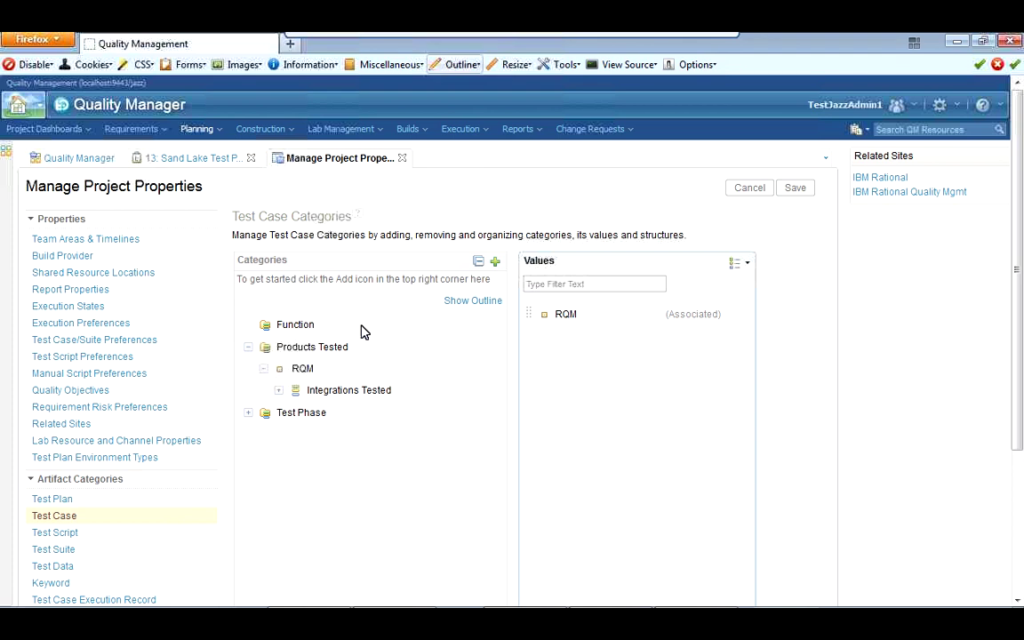
pyautogui.click(626, 50)
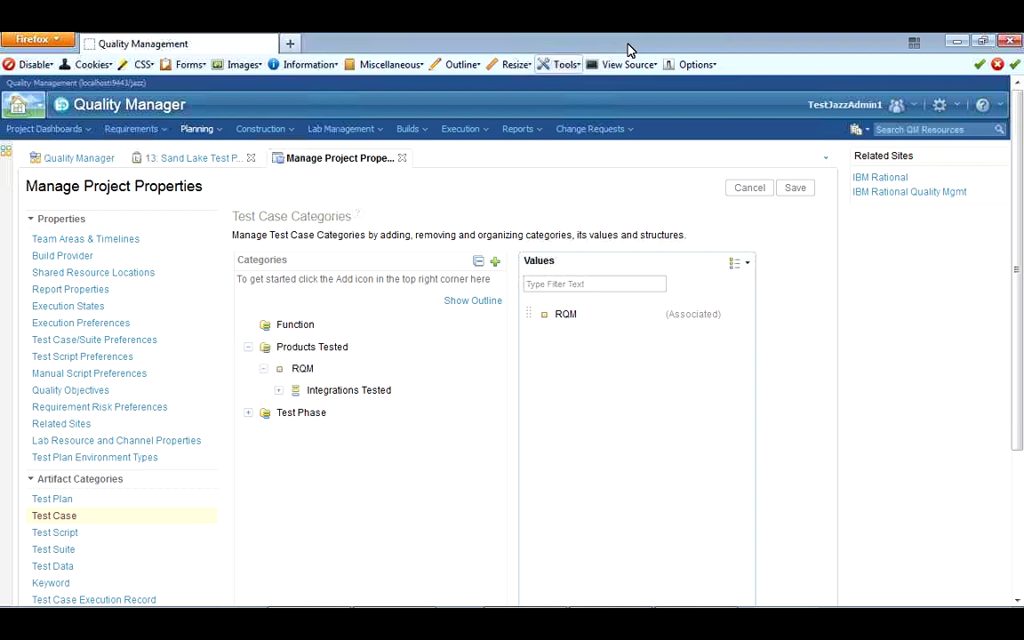
pyautogui.click(531, 36)
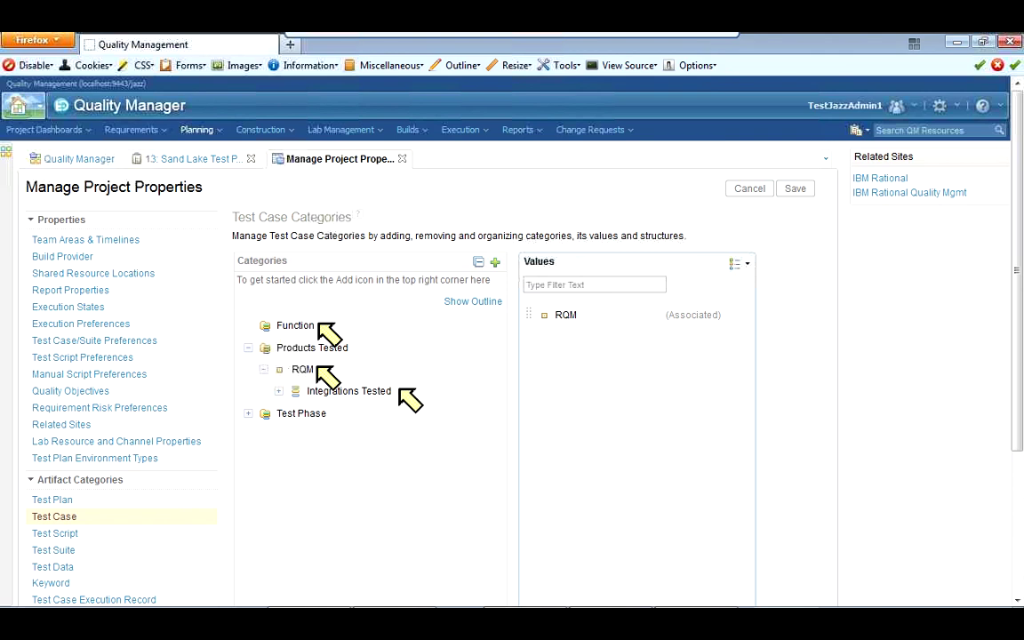
pyautogui.click(702, 42)
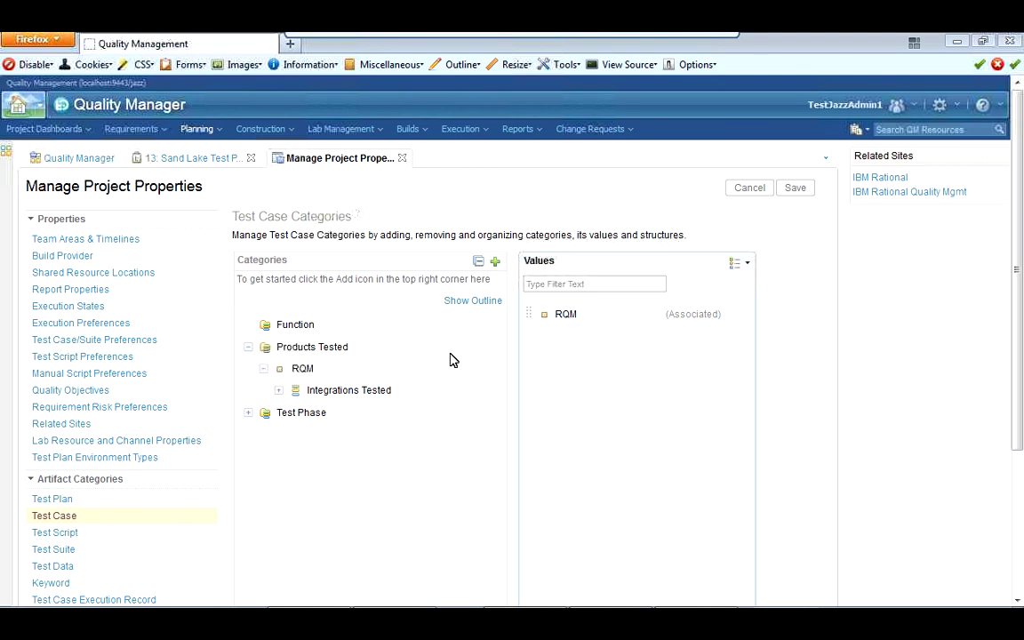
# - Create a root test case category named Version
pyautogui.click(495, 261)
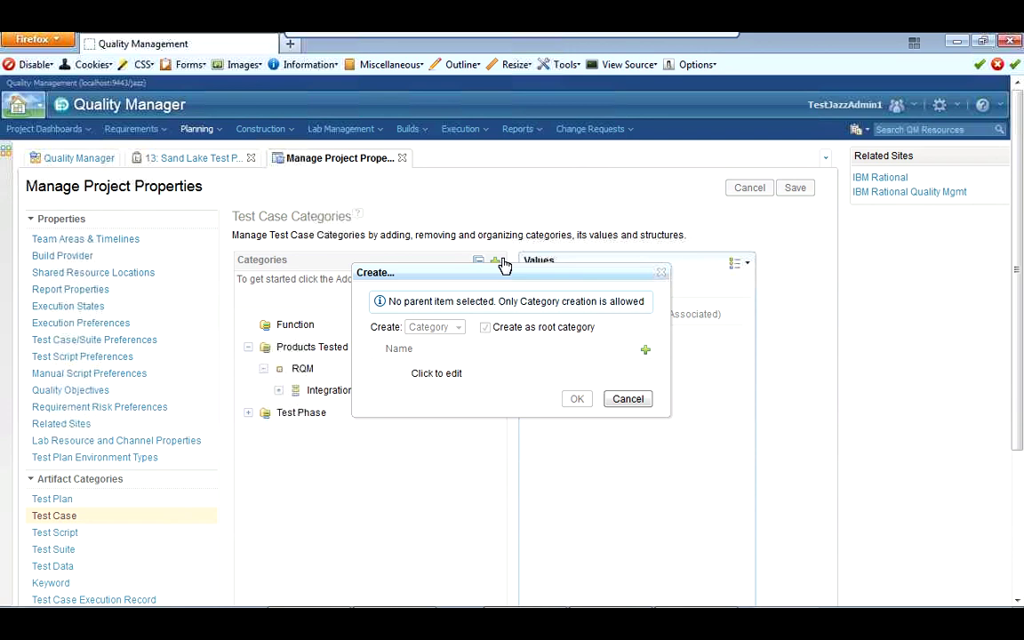
pyautogui.click(466, 373)
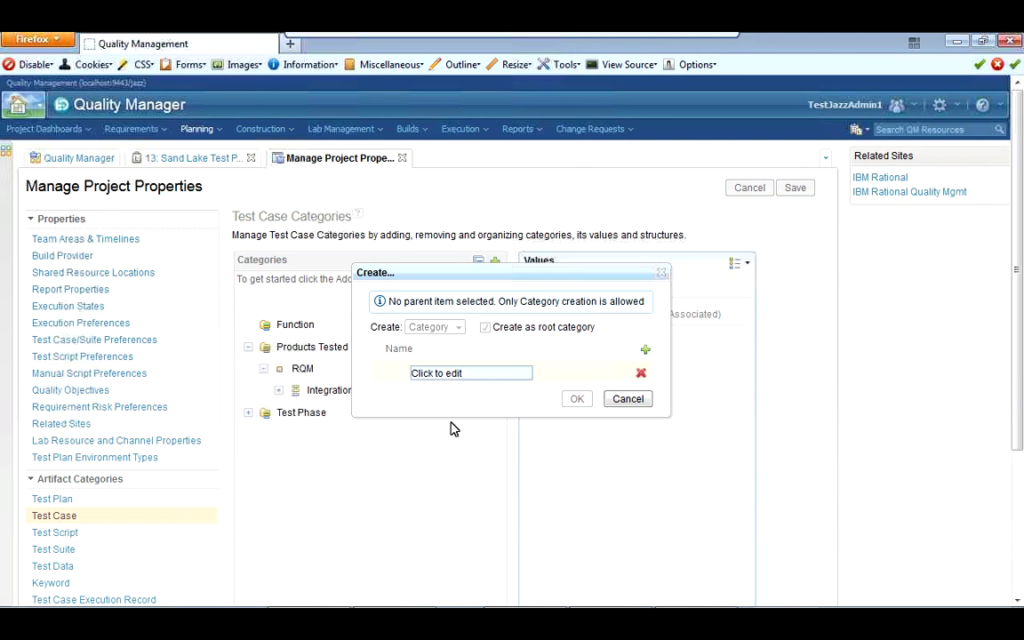
pyautogui.click(432, 378)
pyautogui.write('V')
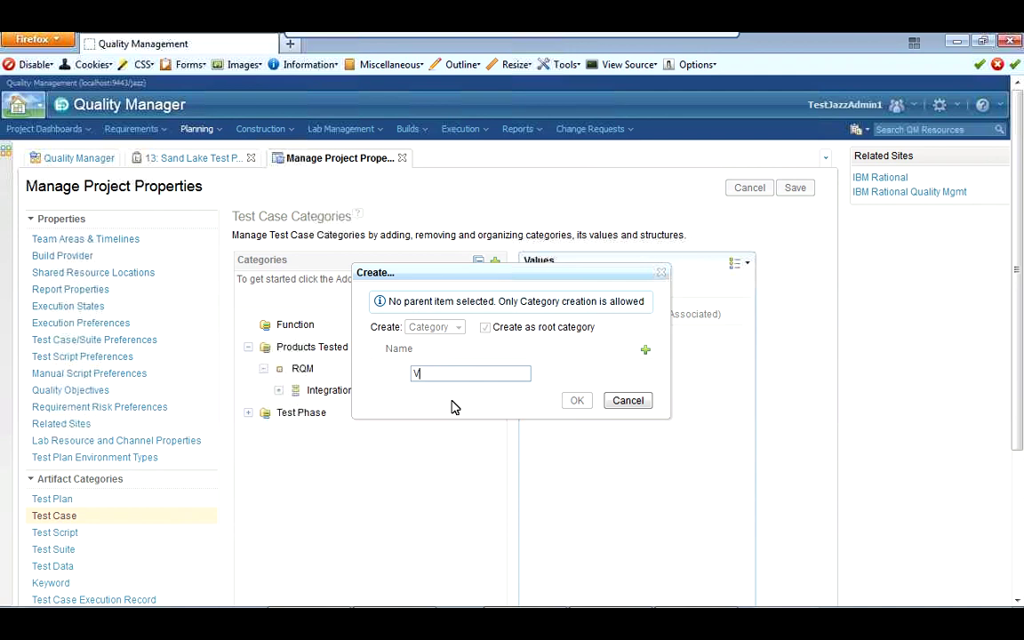
pyautogui.write('ersion')
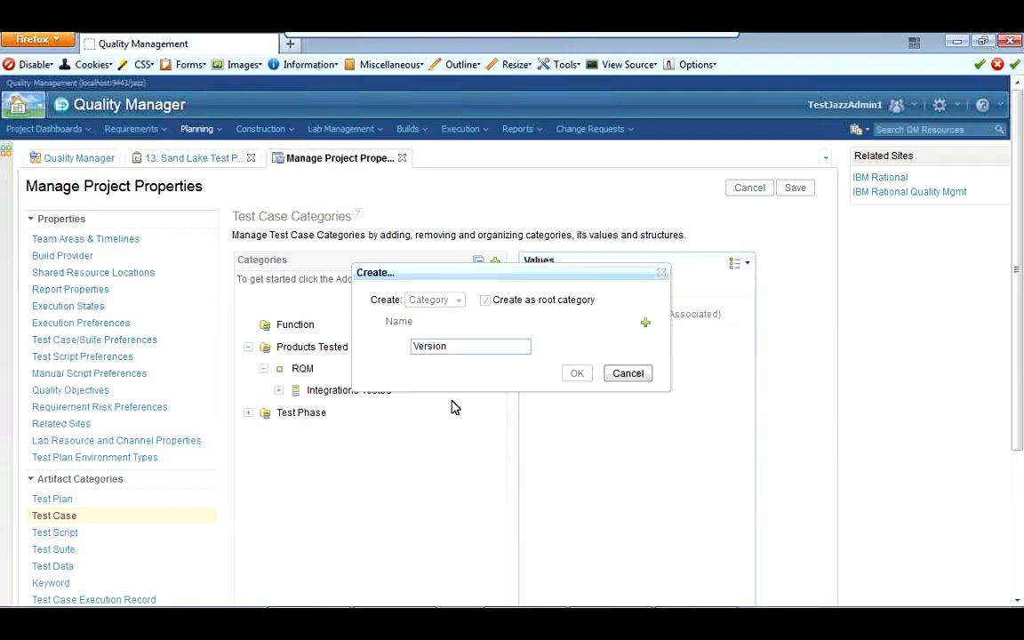
pyautogui.click(454, 407)
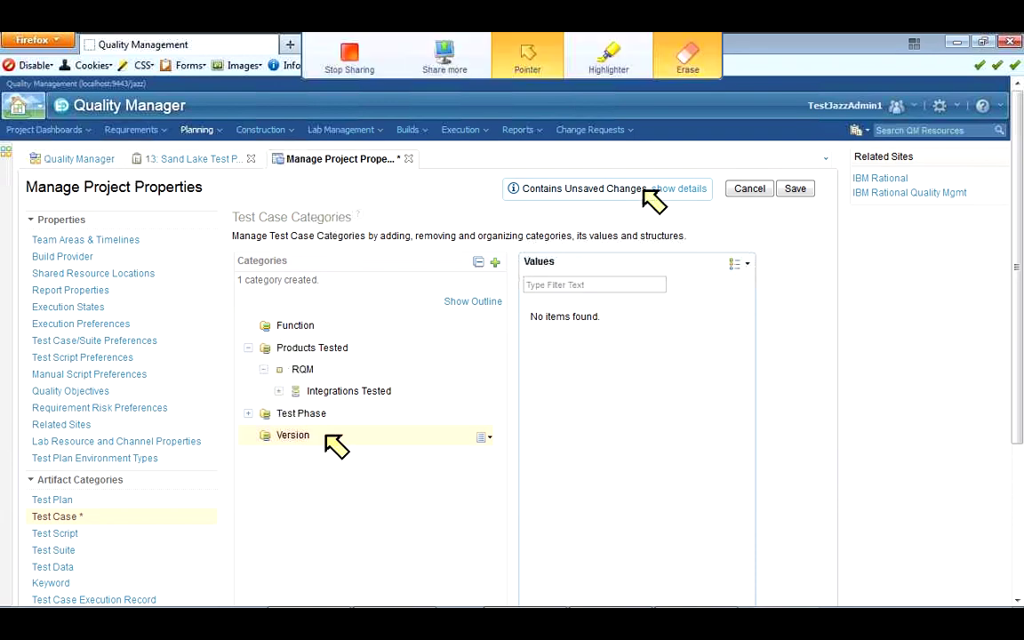
pyautogui.click(669, 40)
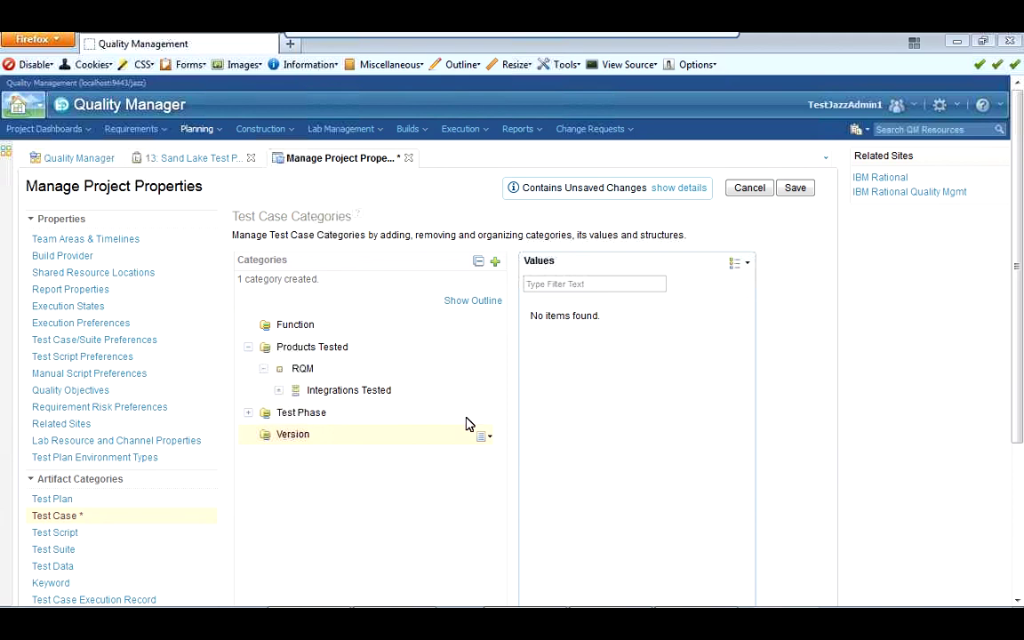
# - Add the value 2.0 to the Version category
pyautogui.click(496, 264)
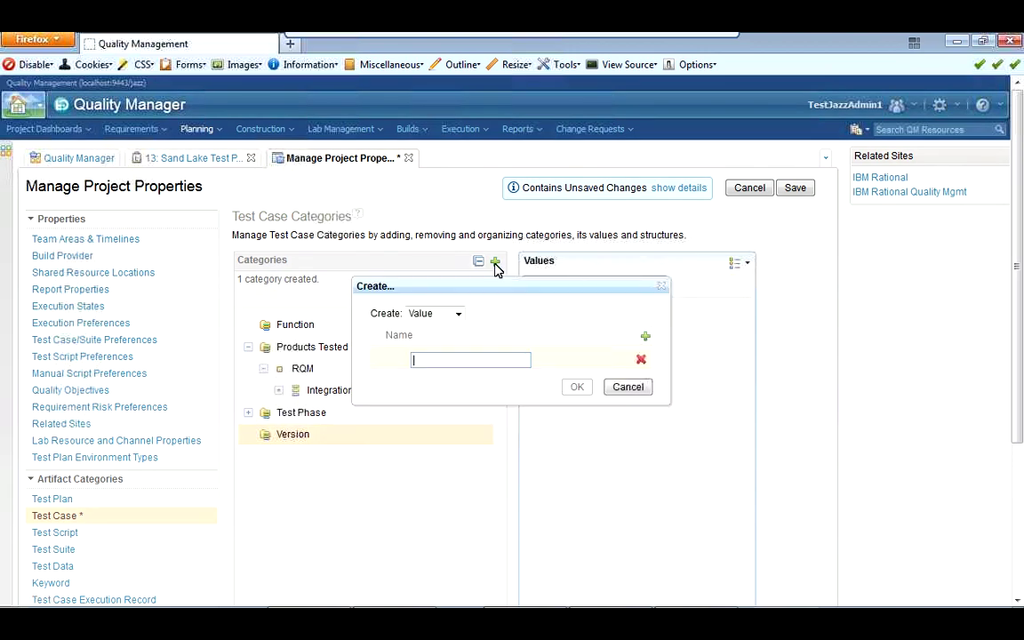
pyautogui.write('2.0')
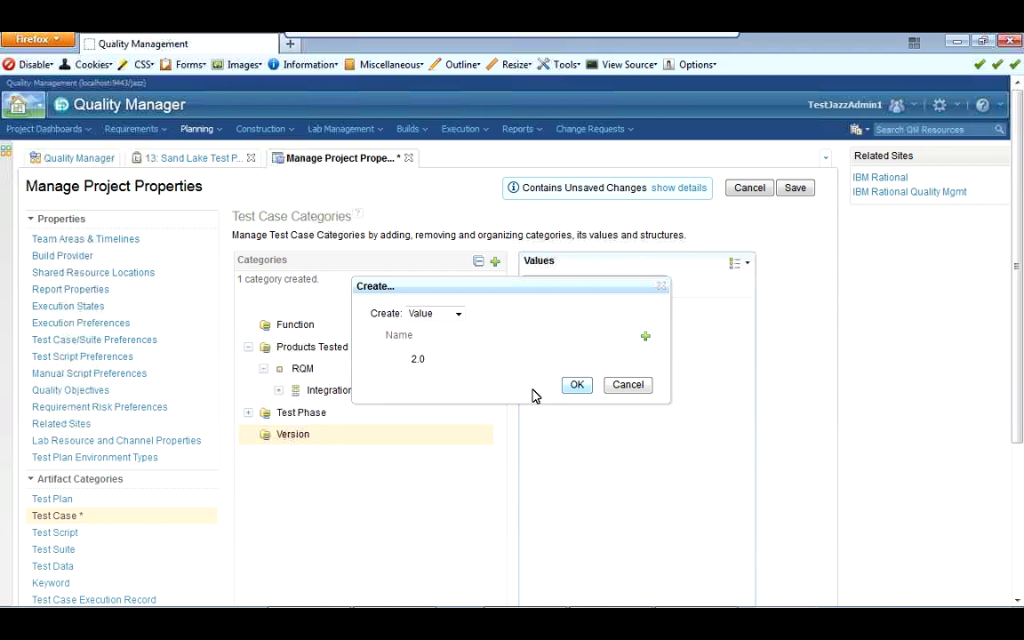
pyautogui.click(576, 385)
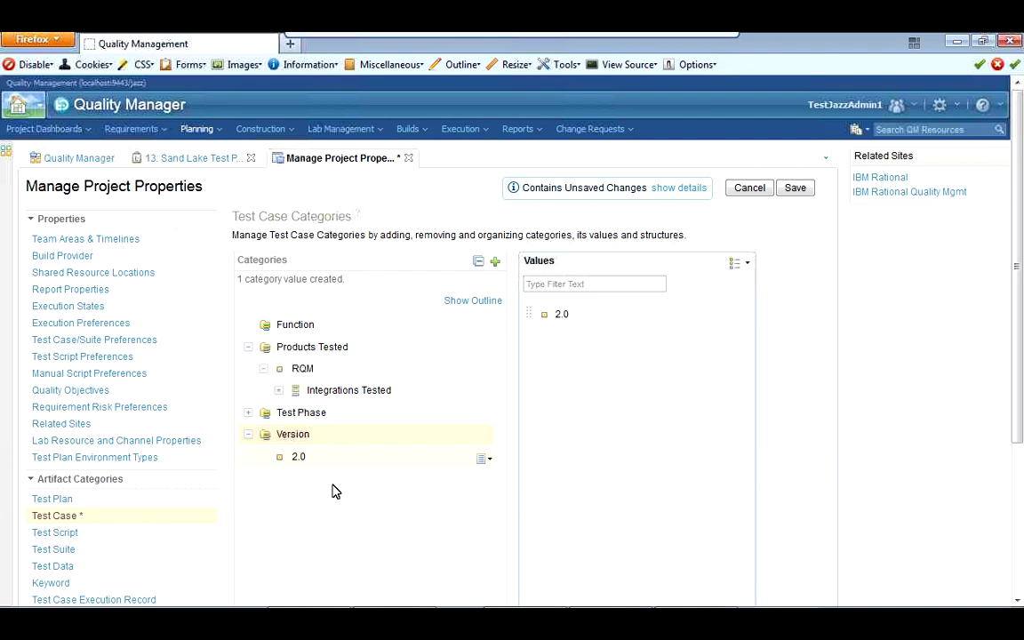
pyautogui.click(311, 456)
pyautogui.click(308, 441)
pyautogui.click(325, 458)
pyautogui.click(325, 447)
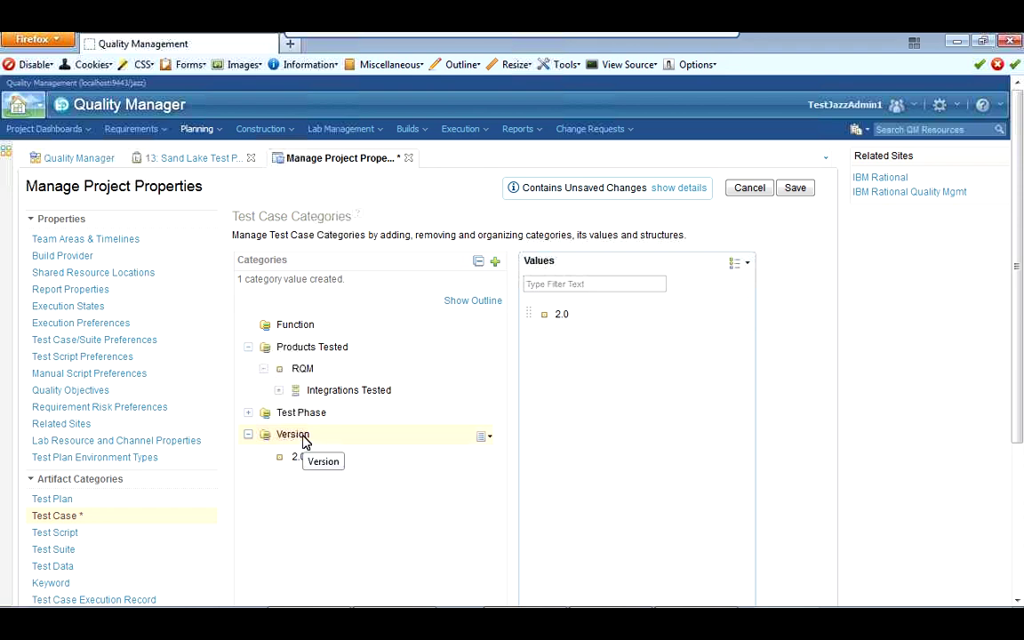
pyautogui.click(494, 263)
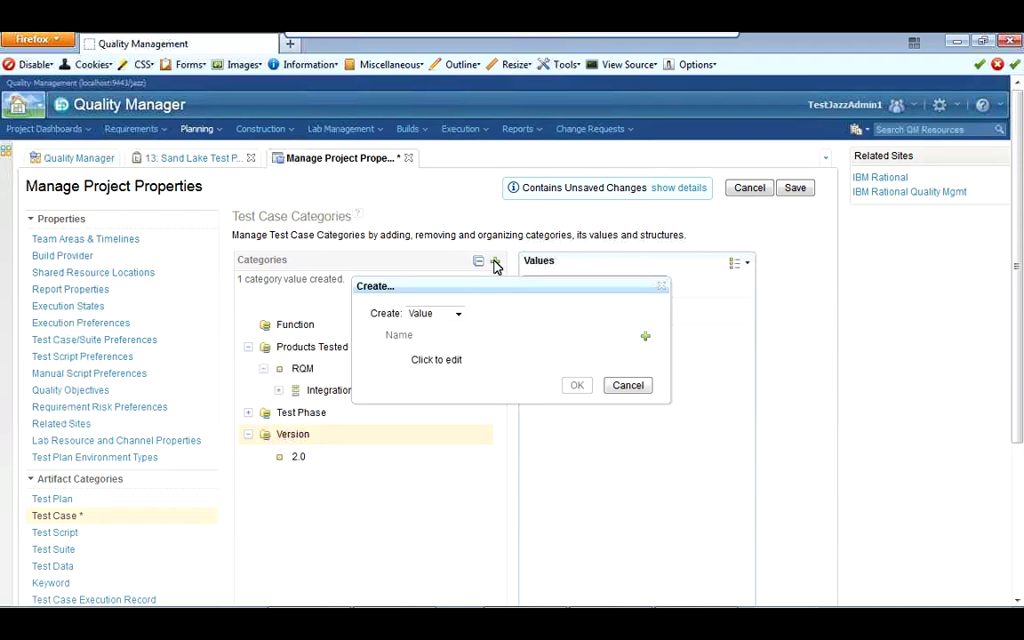
pyautogui.click(459, 314)
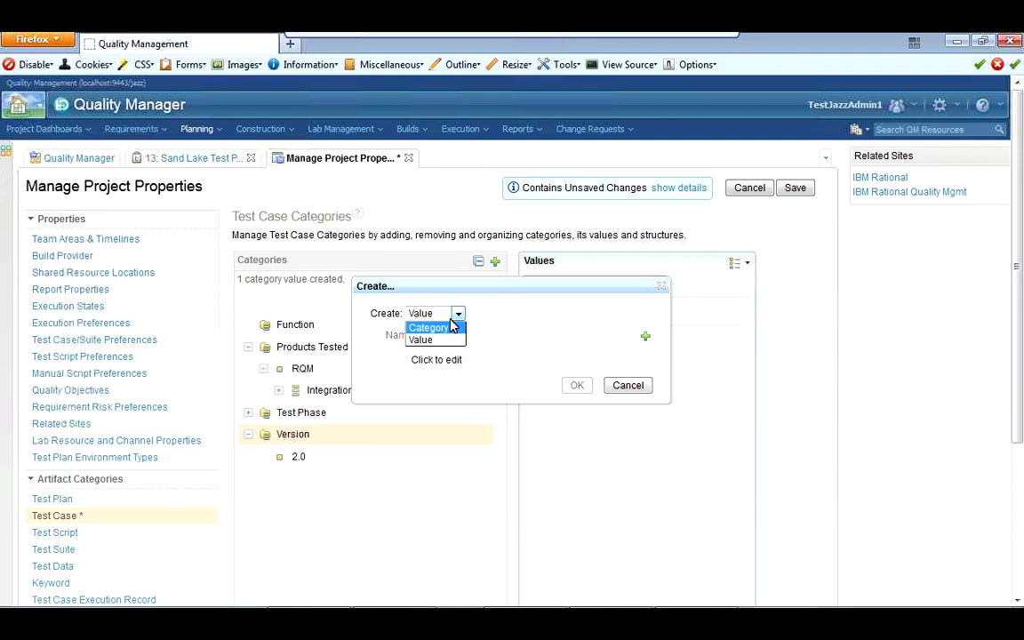
pyautogui.click(530, 320)
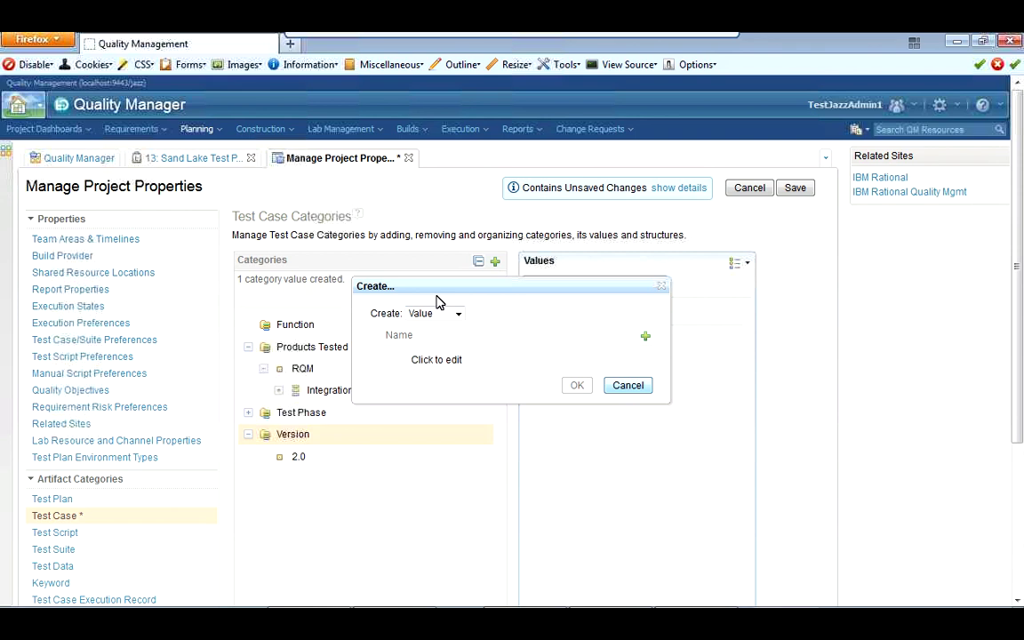
pyautogui.click(613, 385)
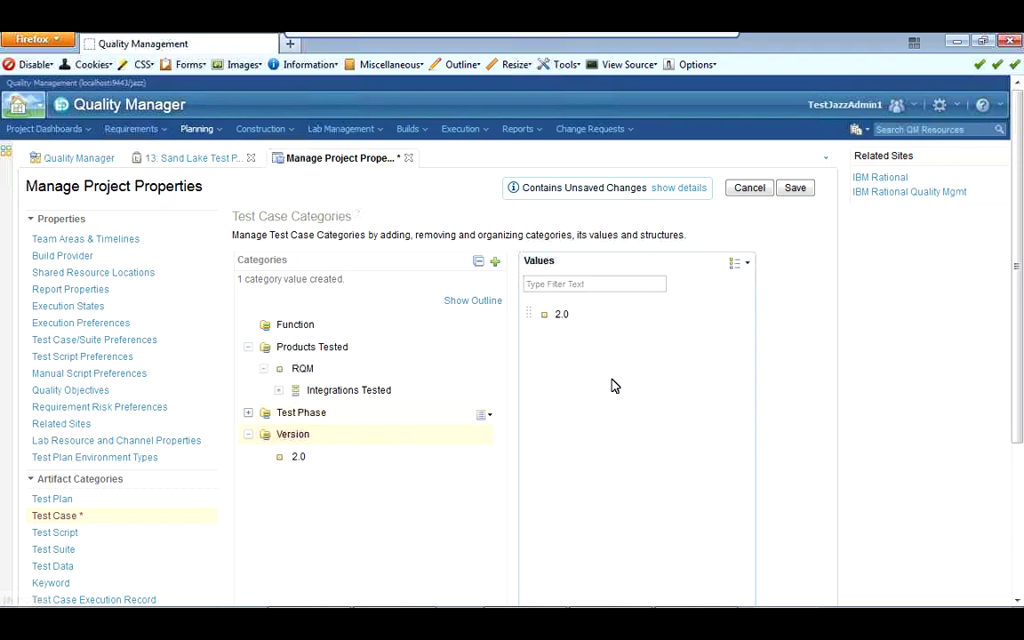
# - Add the values 2.1, 2.2 and 2.3 to the Version category in one go
pyautogui.click(479, 430)
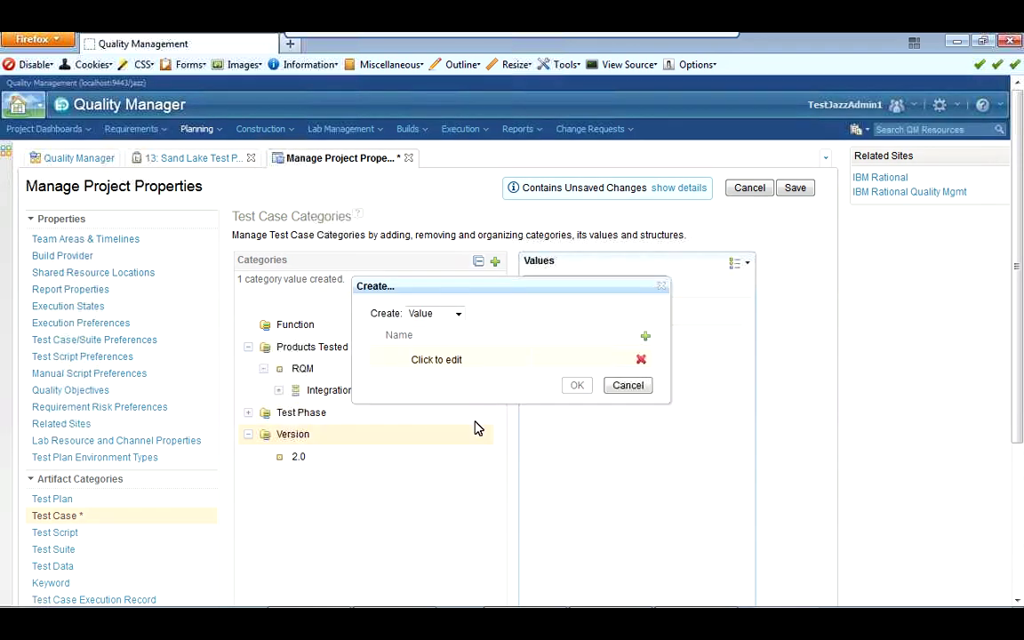
pyautogui.click(508, 356)
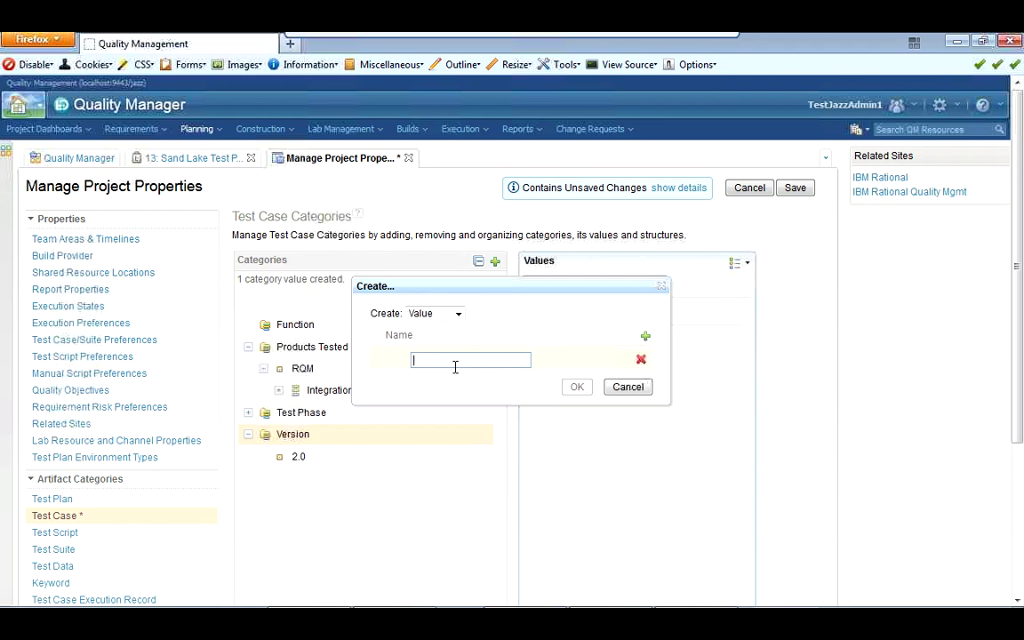
pyautogui.write('2.1')
pyautogui.press('Return')
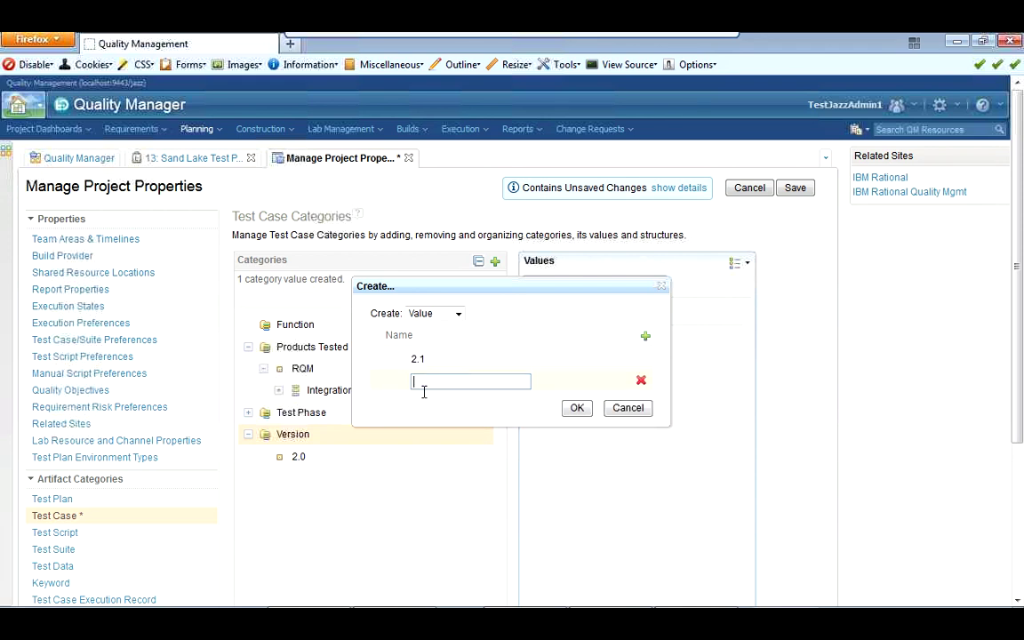
pyautogui.write('2.2')
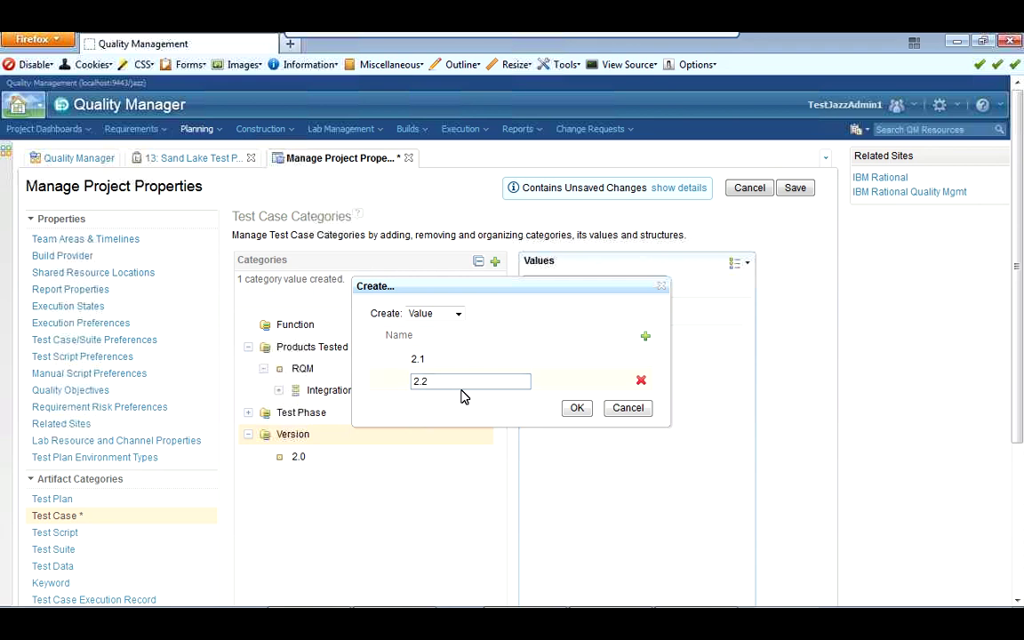
pyautogui.click(648, 336)
pyautogui.write('2')
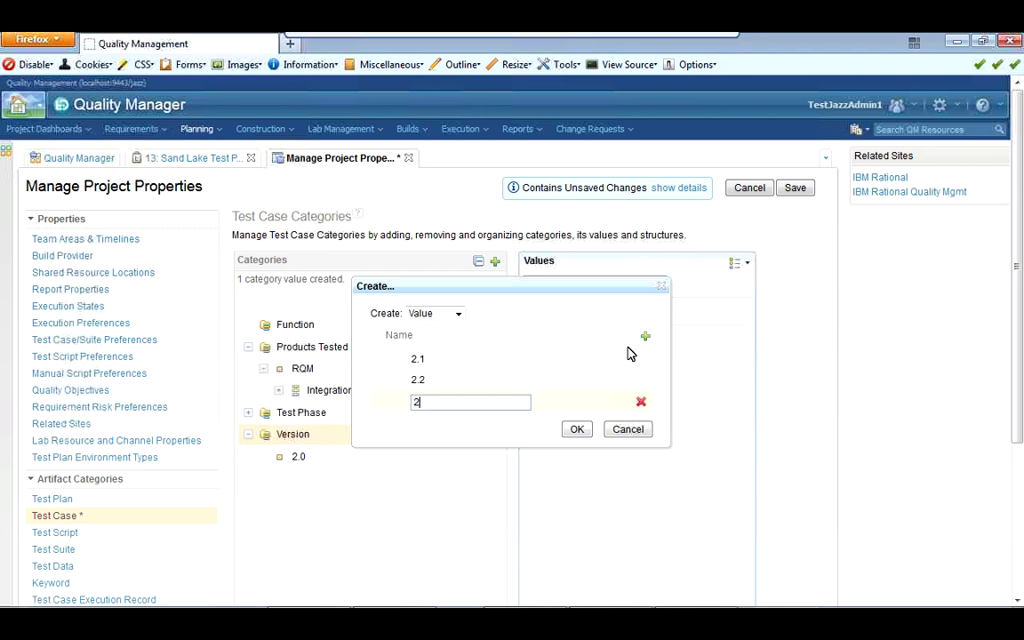
pyautogui.write('.3')
pyautogui.press('Tab')
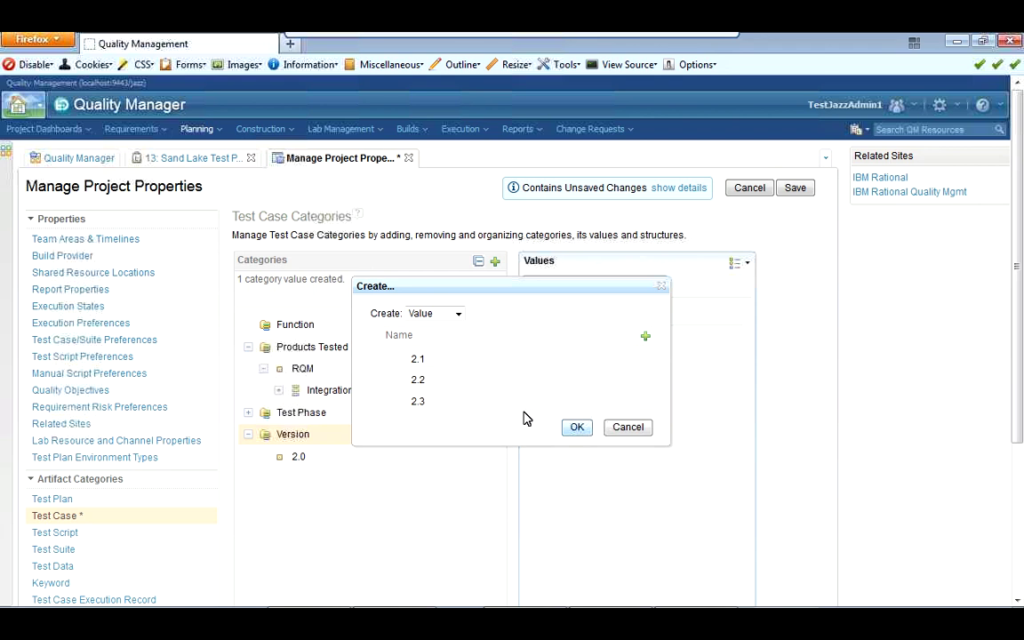
pyautogui.click(576, 429)
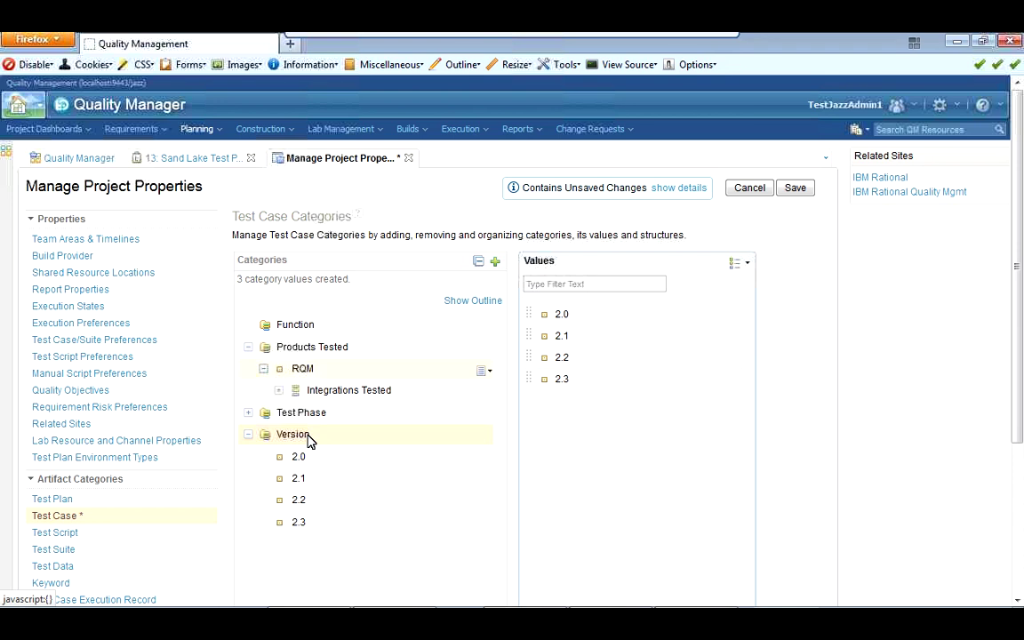
# - Start creating new values for the Version category, and copy the entire version list, 3.0 through 4.0.6, from Notepad
pyautogui.click(495, 261)
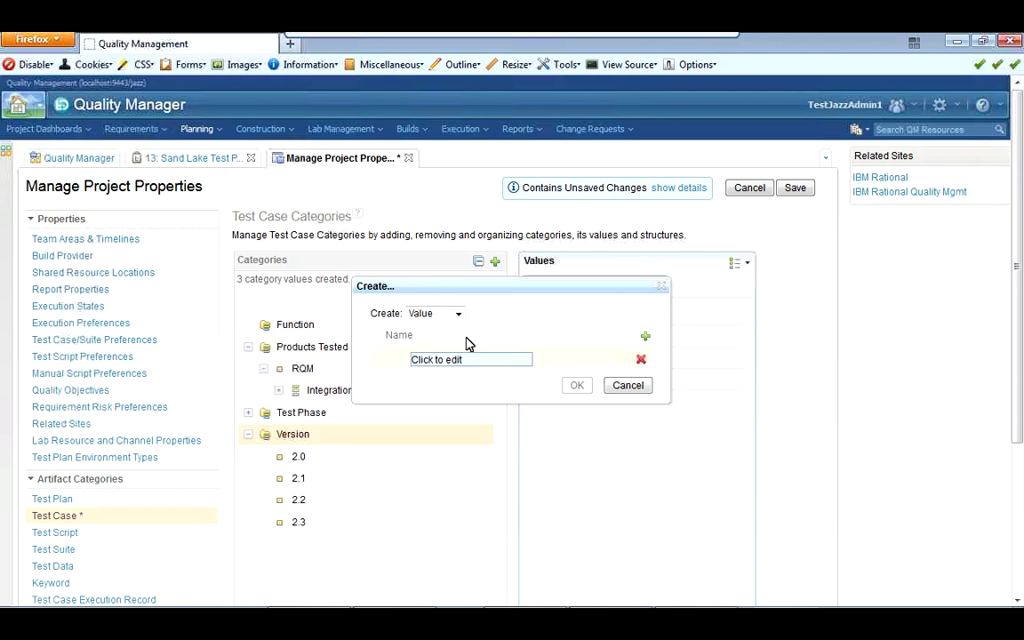
pyautogui.hotkey('alt', 'Tab')
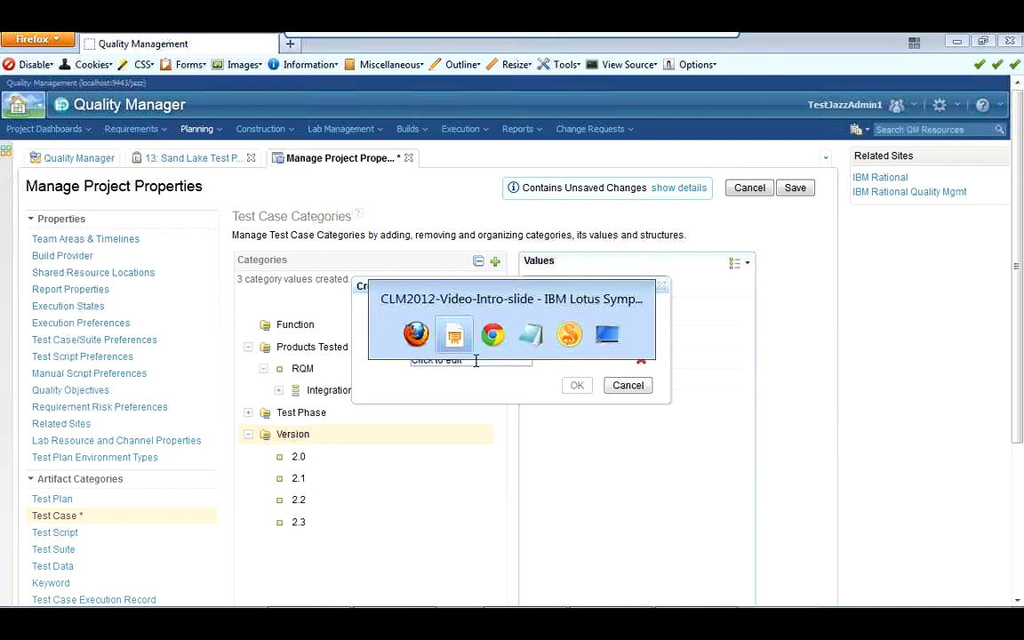
pyautogui.hotkey('alt', 'Tab')
pyautogui.hotkey('alt', 'Tab')
pyautogui.hotkey('ctrl', 'a')
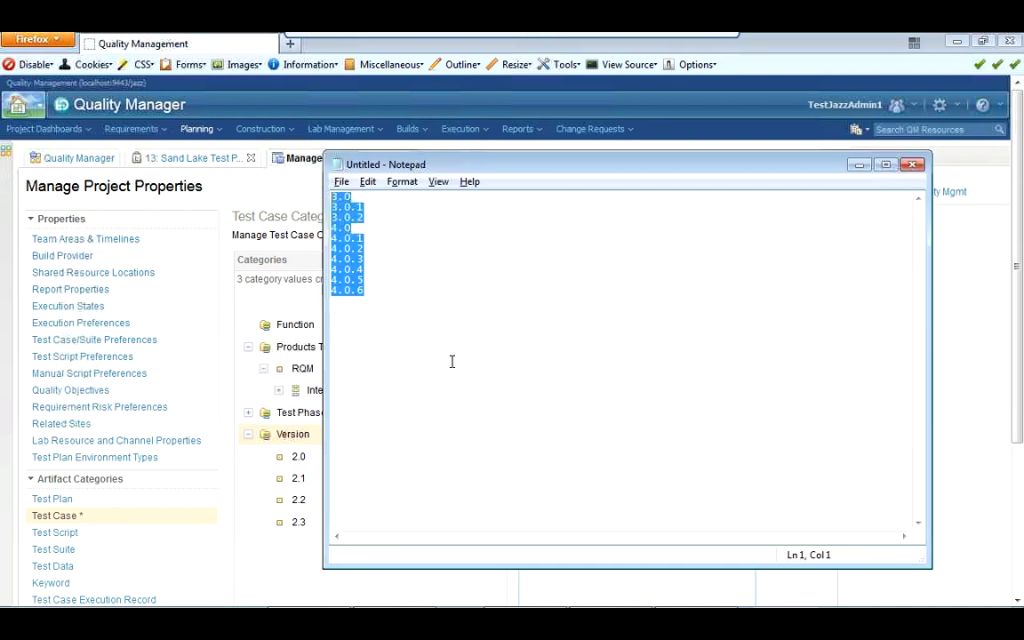
pyautogui.click(450, 359)
pyautogui.hotkey('ctrl', 'a')
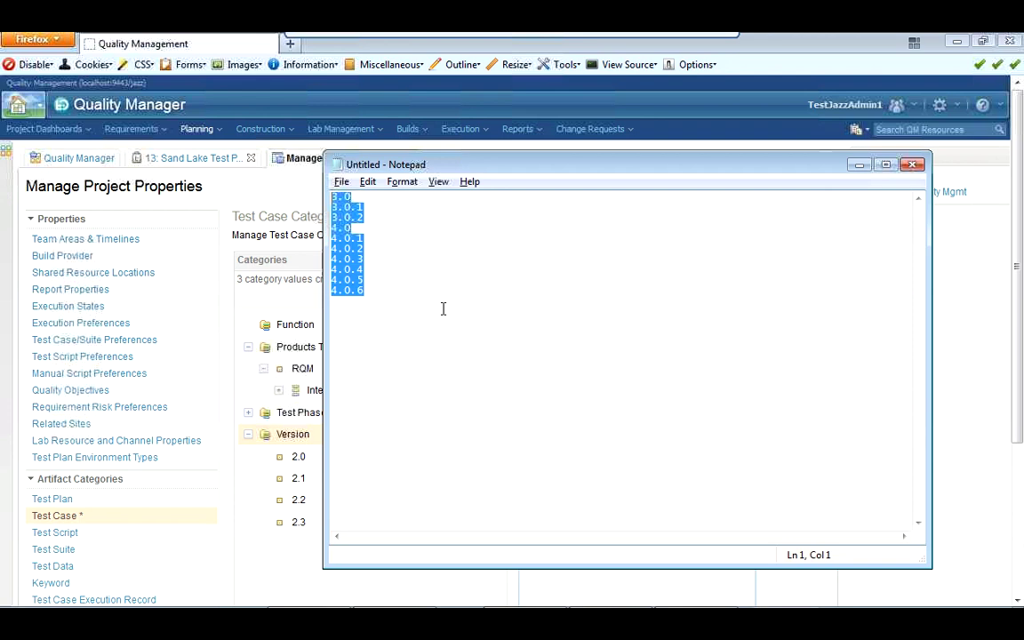
pyautogui.click(449, 296)
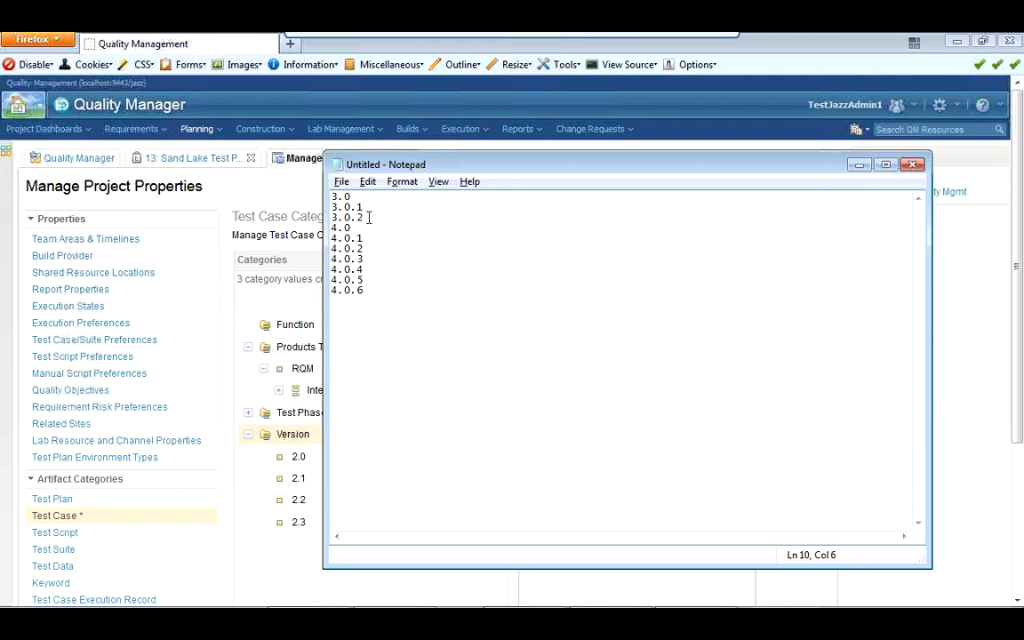
pyautogui.click(340, 212)
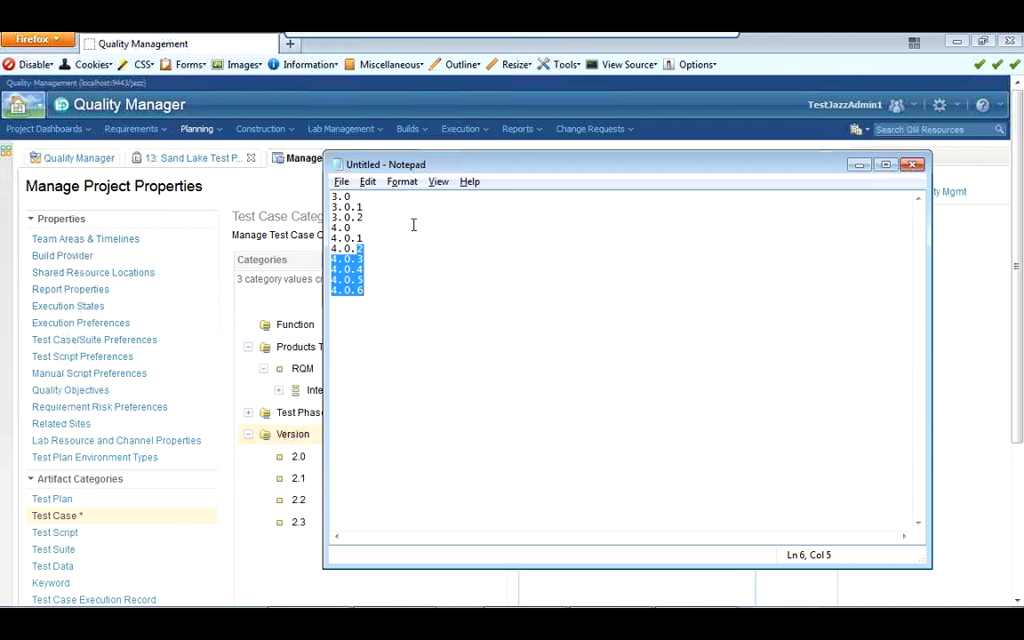
pyautogui.click(391, 336)
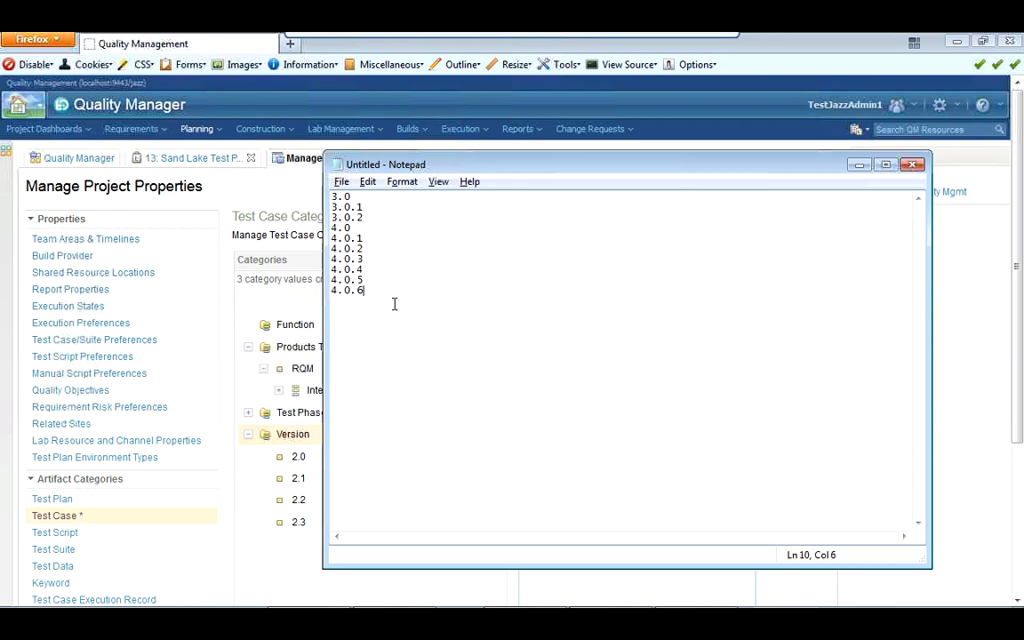
pyautogui.hotkey('ctrl', 'a')
pyautogui.hotkey('ctrl', 'c')
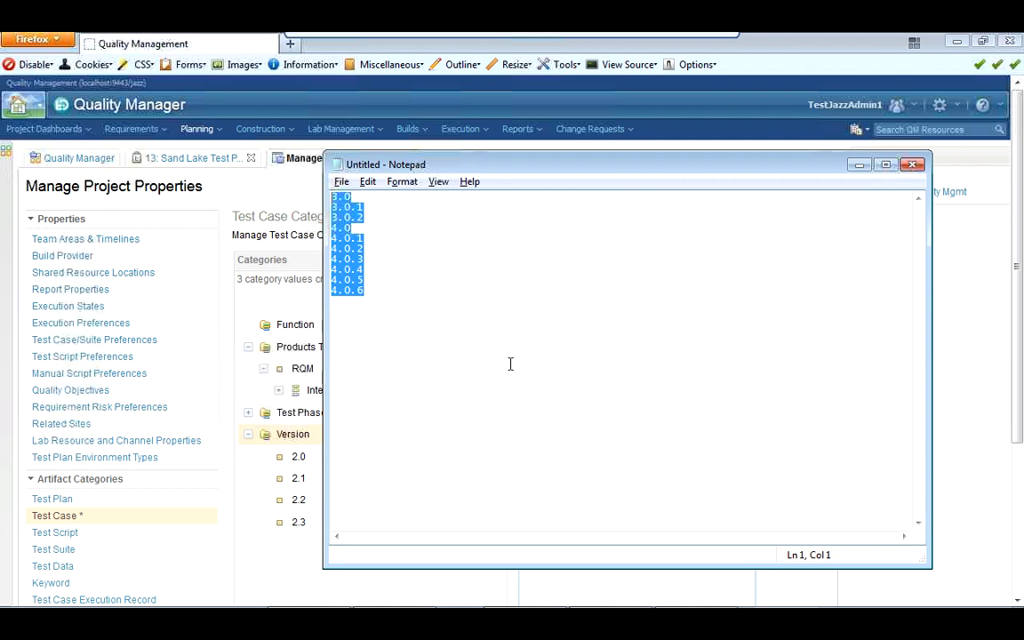
# - Switch back to Quality Manager and create the Version values 3.0 through 4.0.6 in one go from the copied list
pyautogui.hotkey('alt', 'Tab')
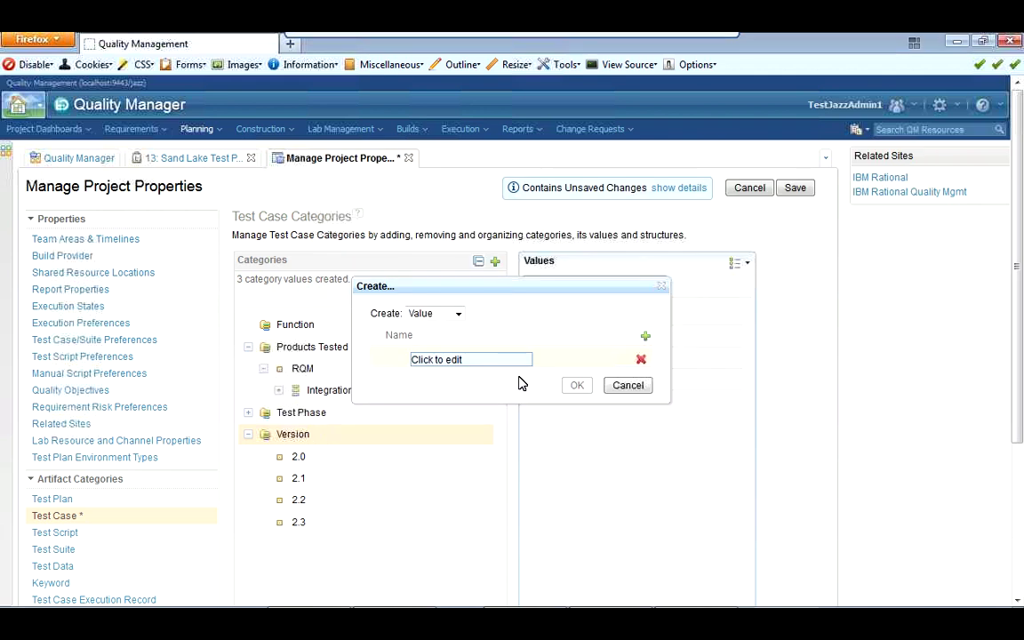
pyautogui.click(439, 363)
pyautogui.hotkey('ctrl', 'v')
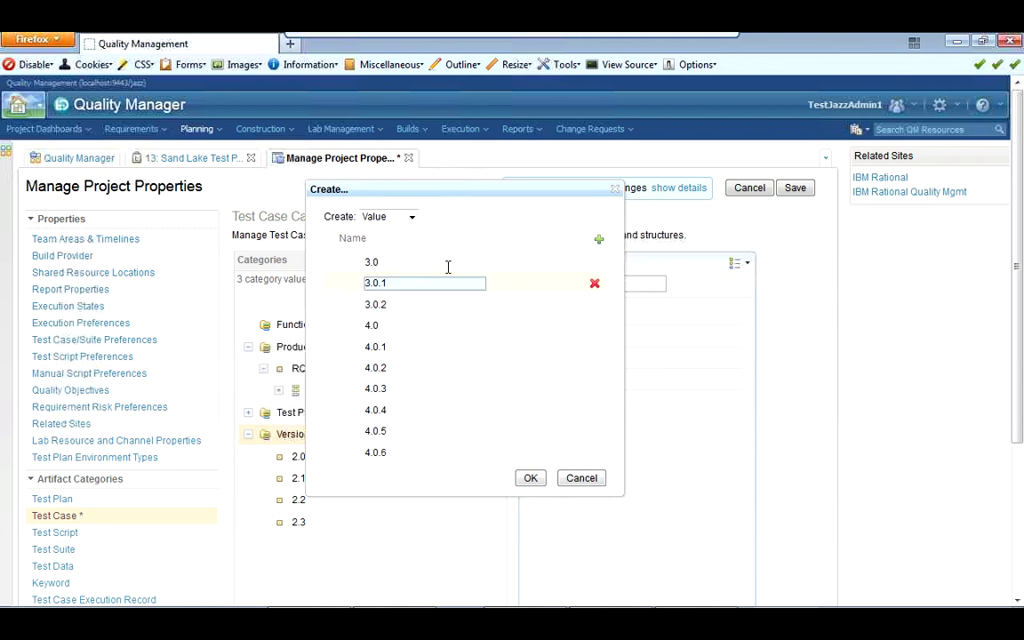
pyautogui.hotkey('alt', 'Tab')
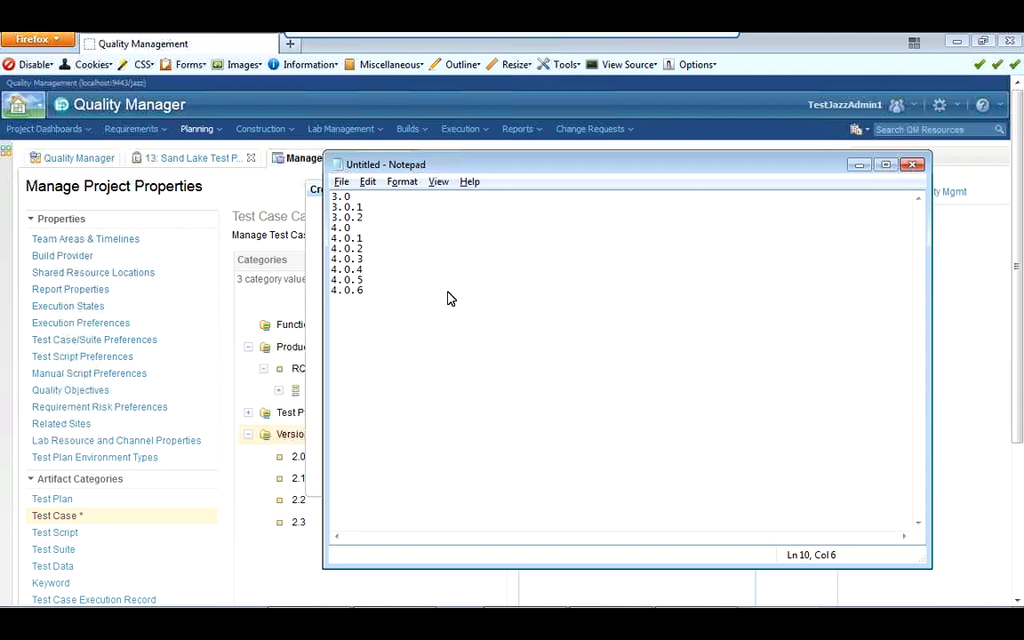
pyautogui.hotkey('alt', 'Tab')
pyautogui.click(425, 326)
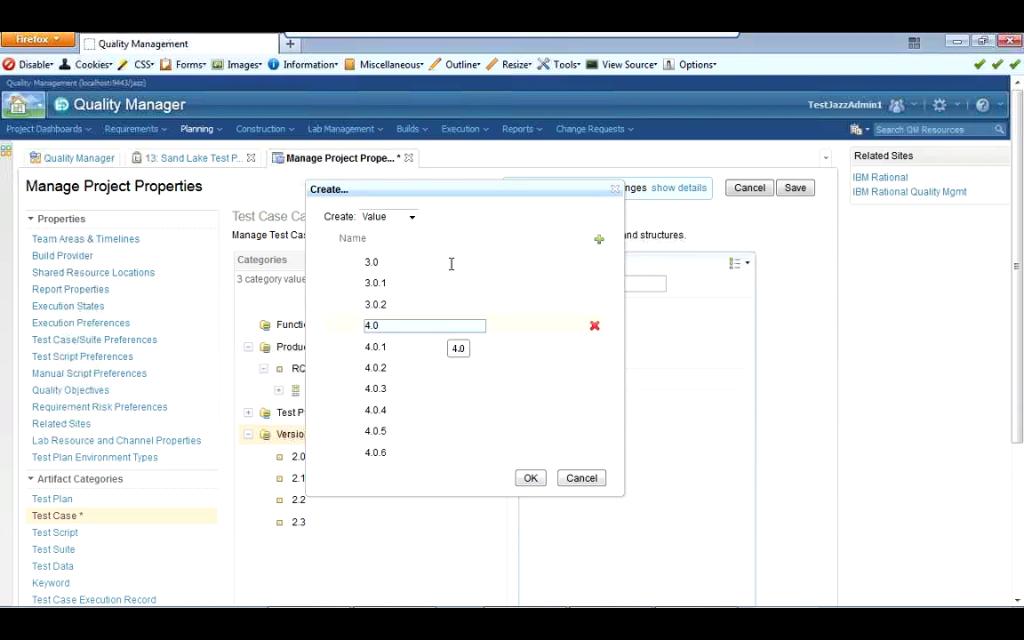
pyautogui.press('Return')
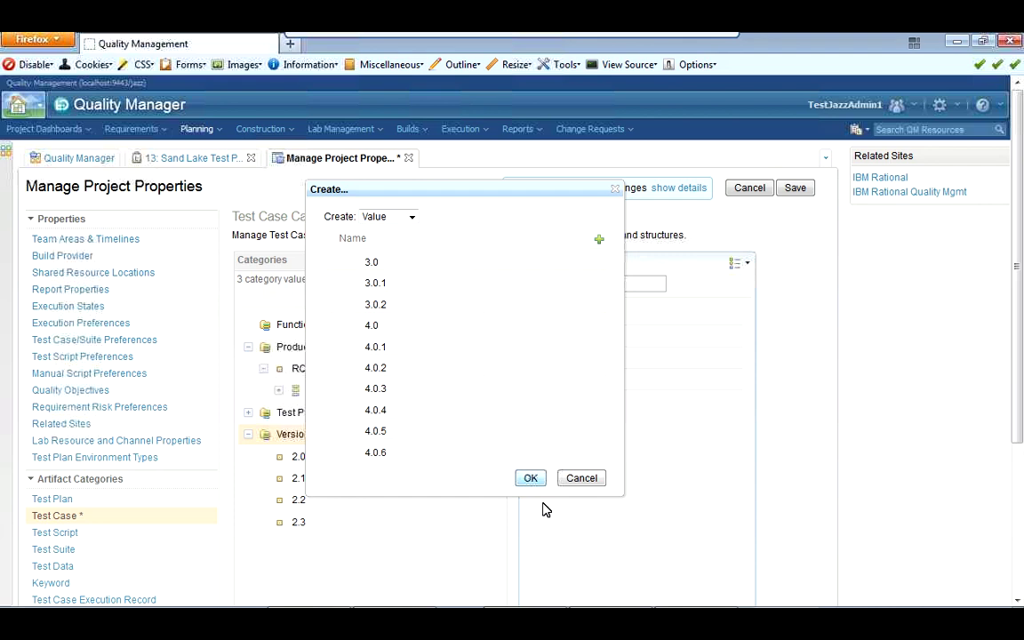
pyautogui.click(528, 479)
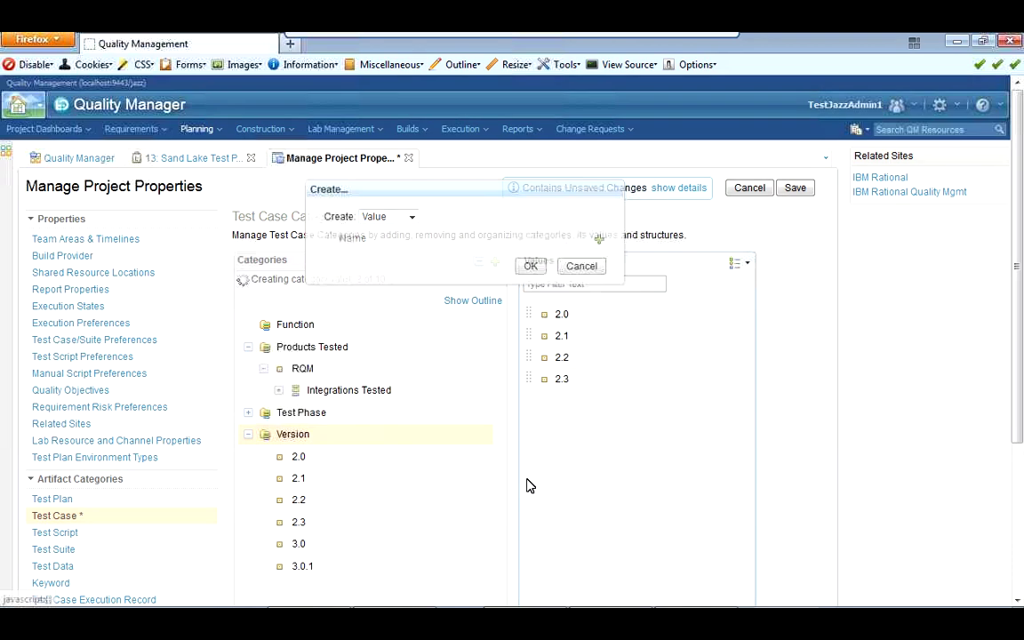
pyautogui.scroll(-3, 526, 485)
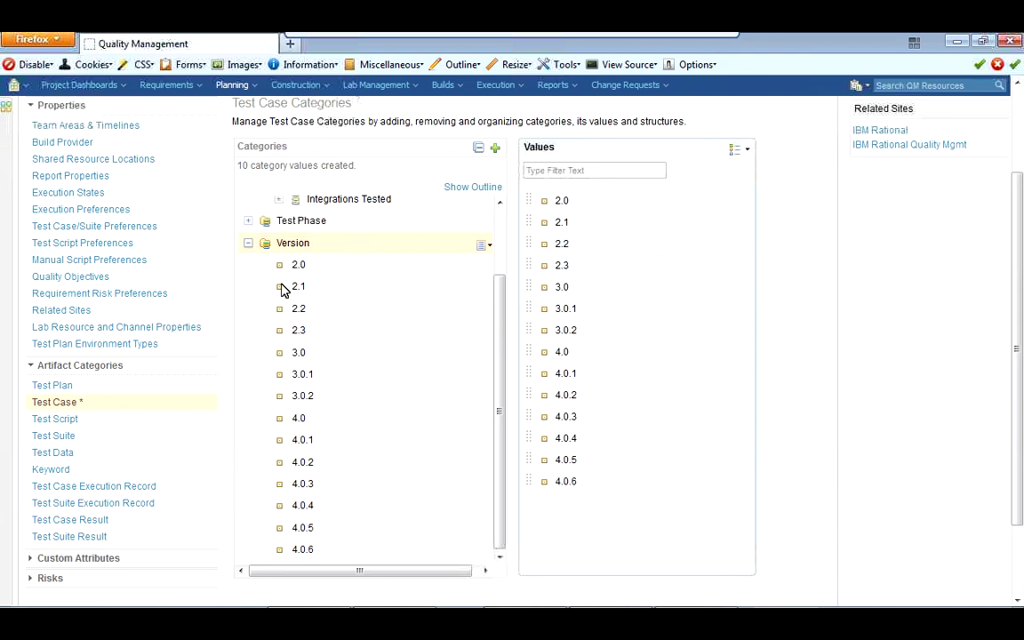
# - View the name editing dialog of the Version category and close it without changes
pyautogui.click(484, 244)
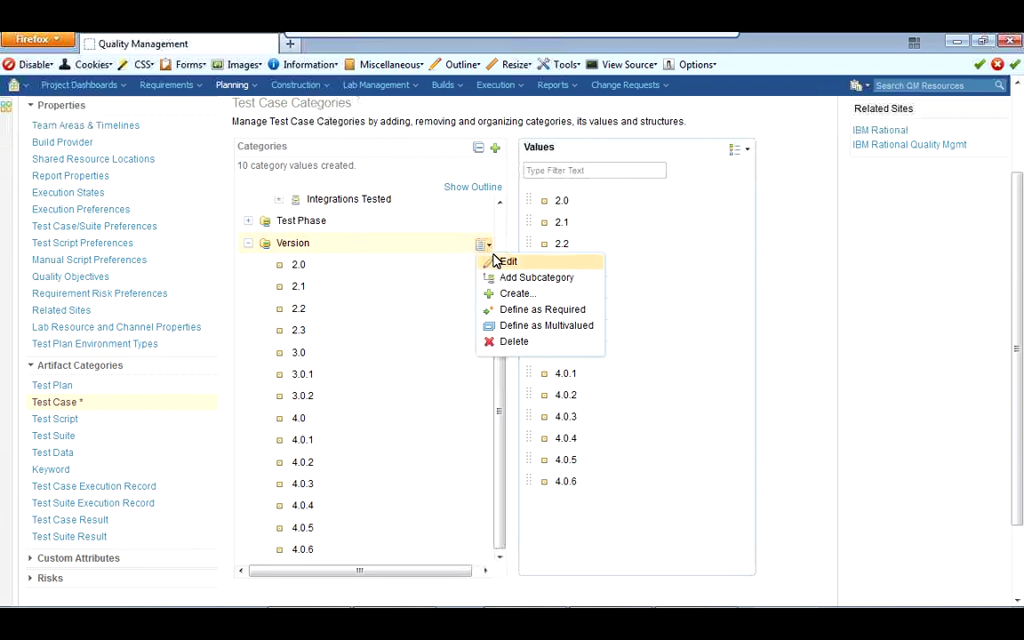
pyautogui.click(505, 262)
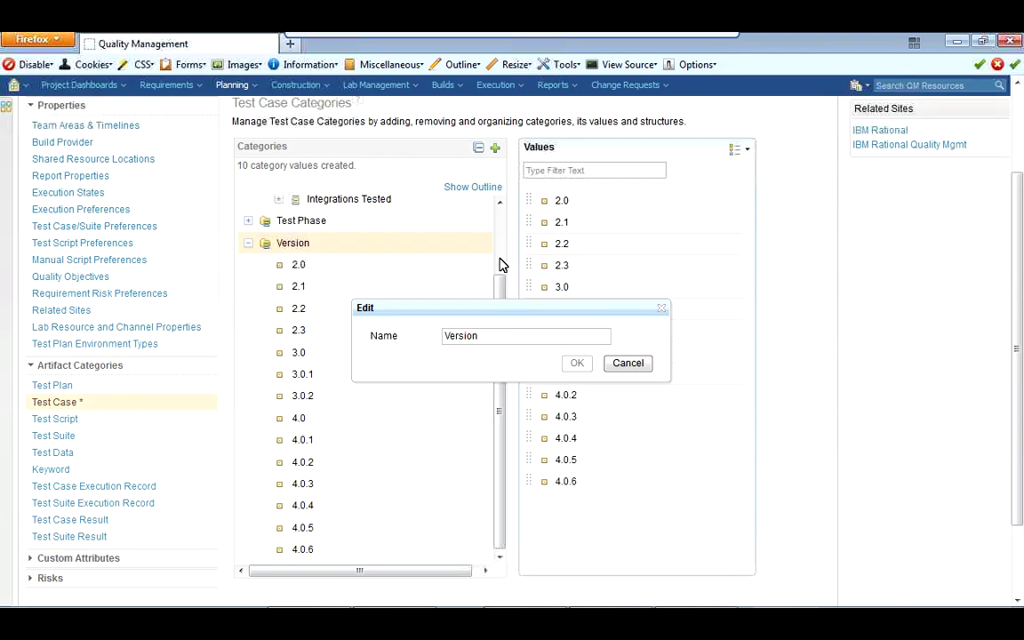
pyautogui.click(621, 365)
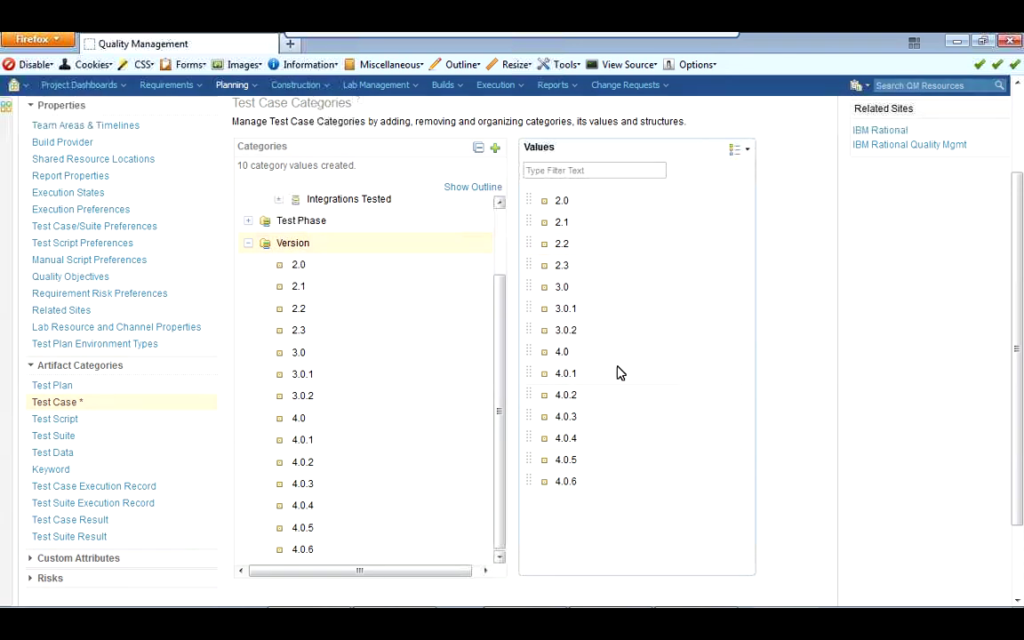
# - View which categories can be added as a subcategory of Version, and cancel without adding one
pyautogui.click(487, 245)
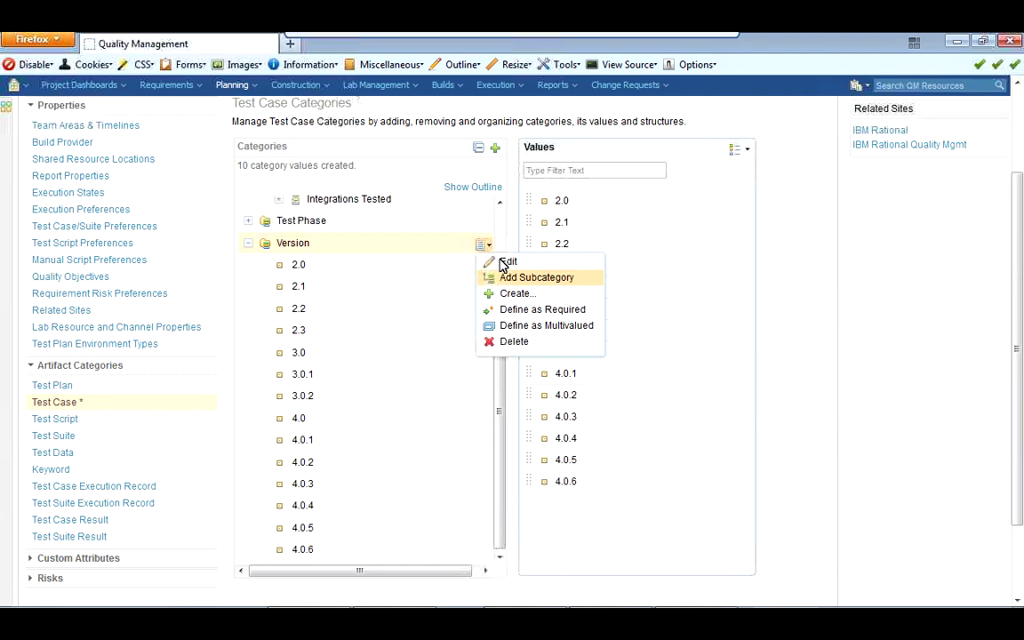
pyautogui.click(502, 277)
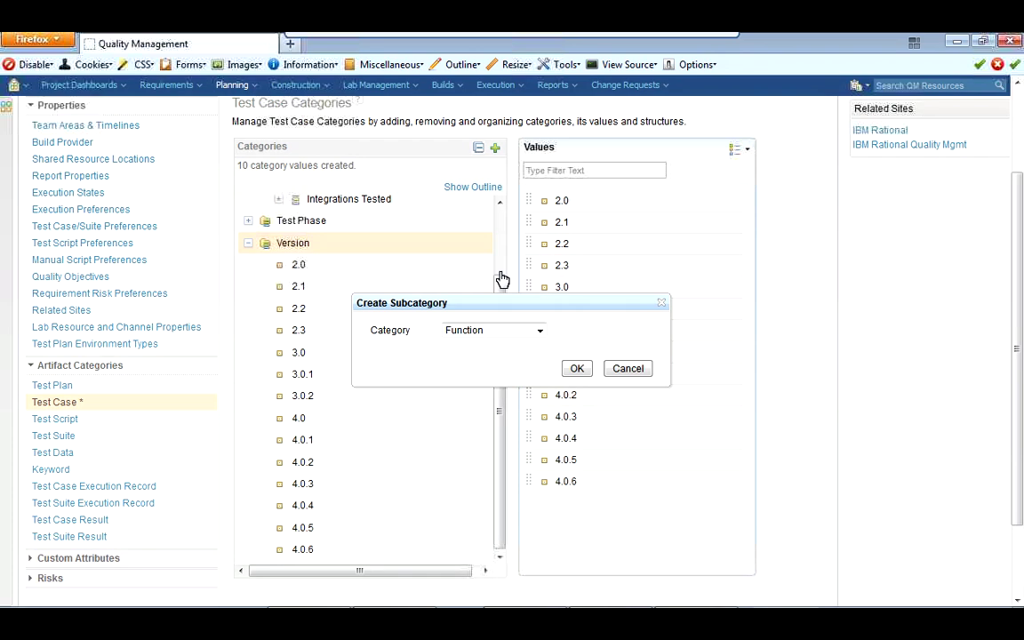
pyautogui.hotkey('alt', 'Down')
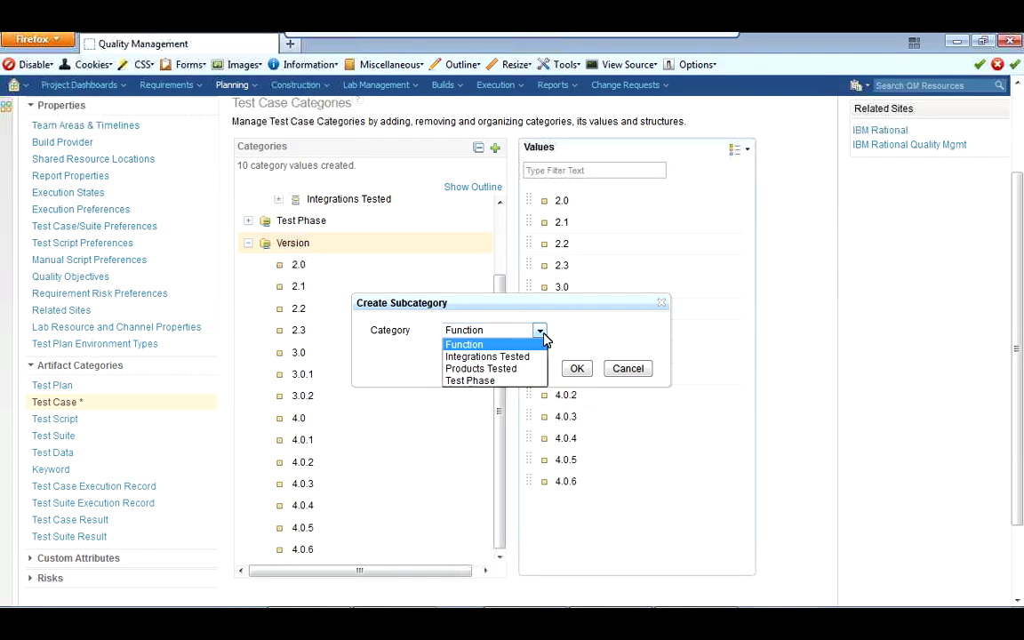
pyautogui.press('Return')
pyautogui.press('Tab')
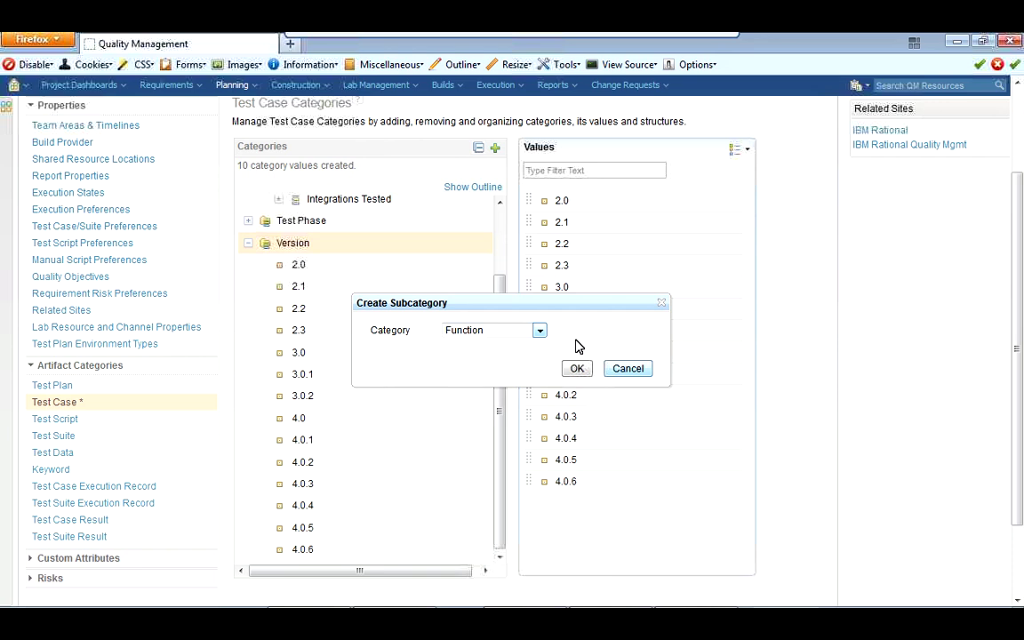
pyautogui.click(623, 371)
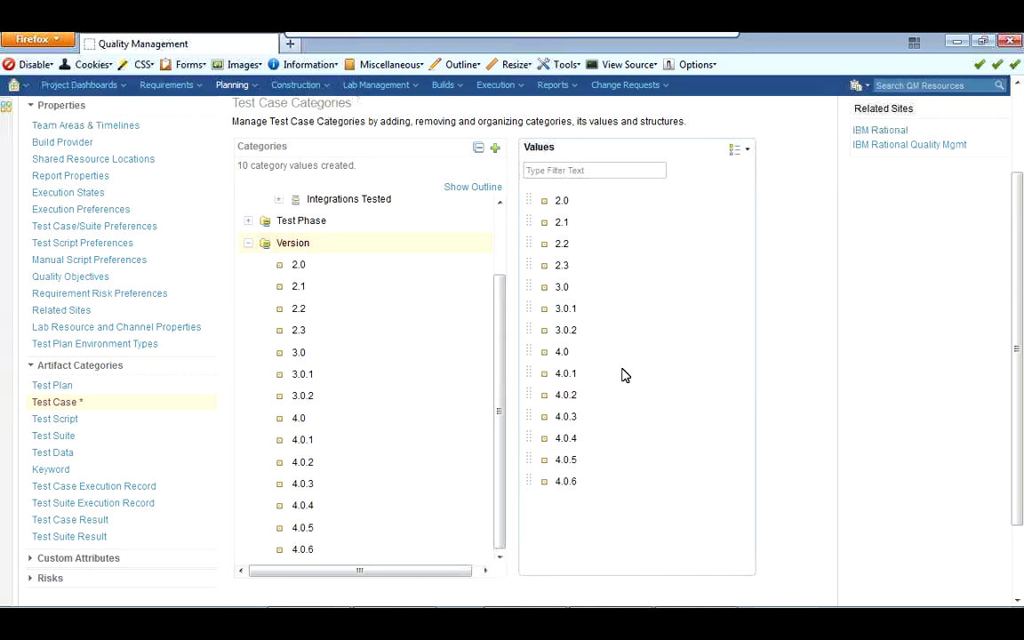
# - Examine the actions available for the Version category and for its value 2.0
pyautogui.click(485, 244)
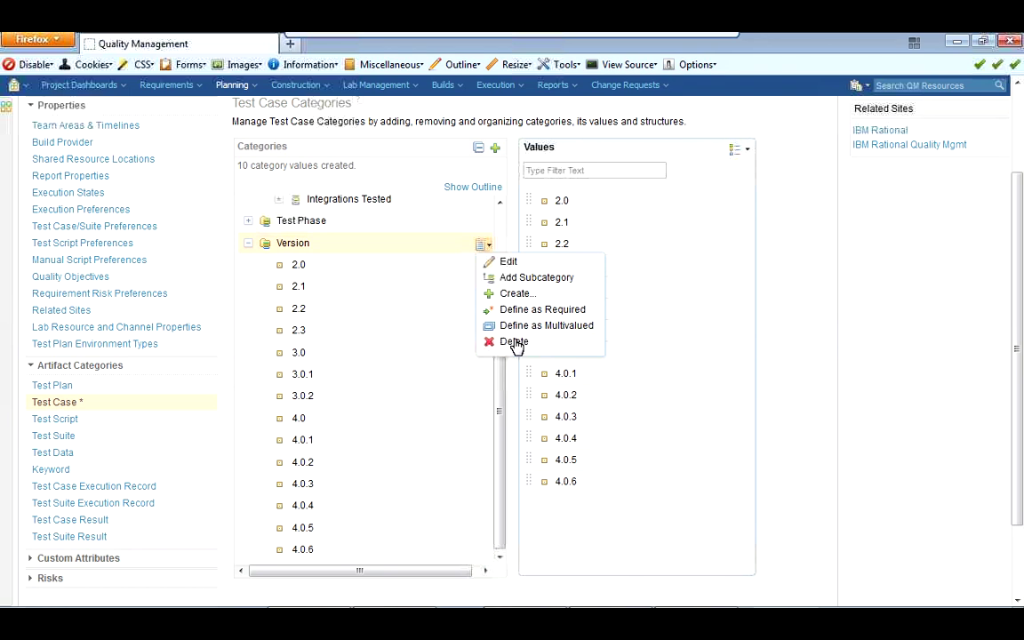
pyautogui.click(943, 344)
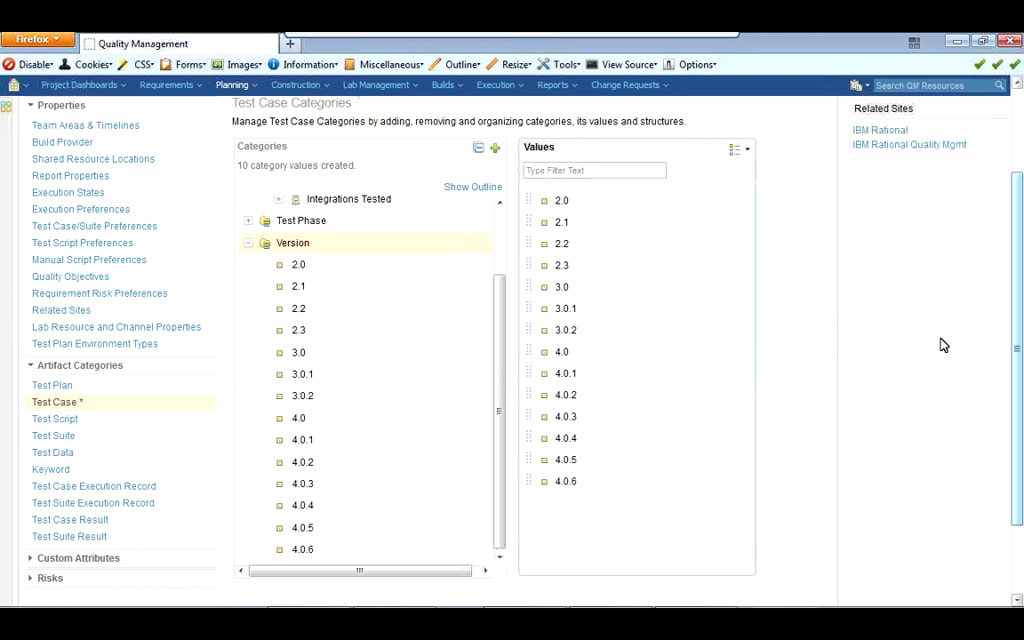
pyautogui.click(483, 278)
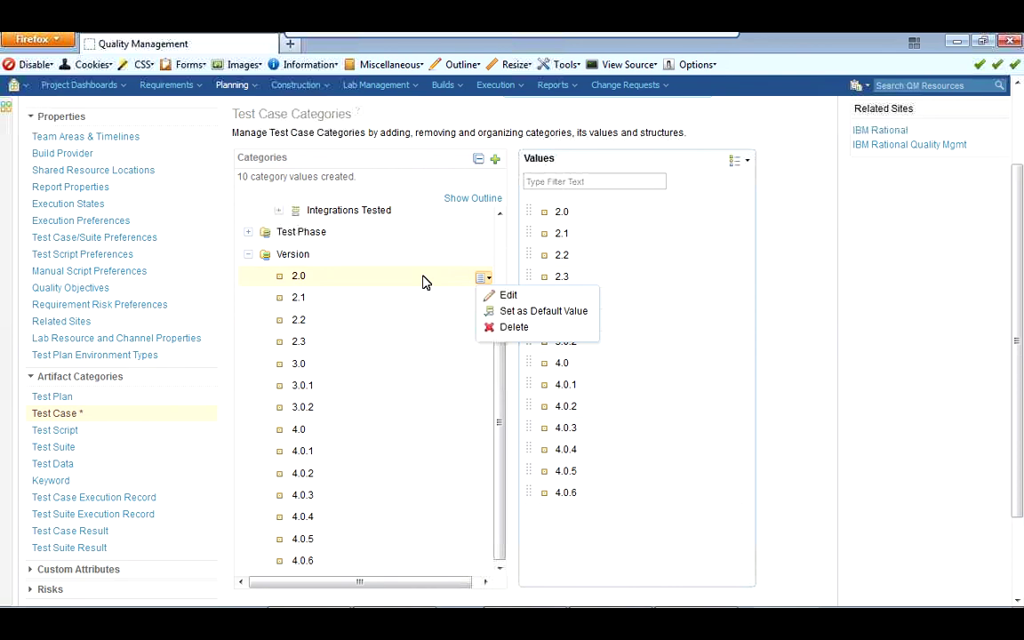
pyautogui.click(542, 327)
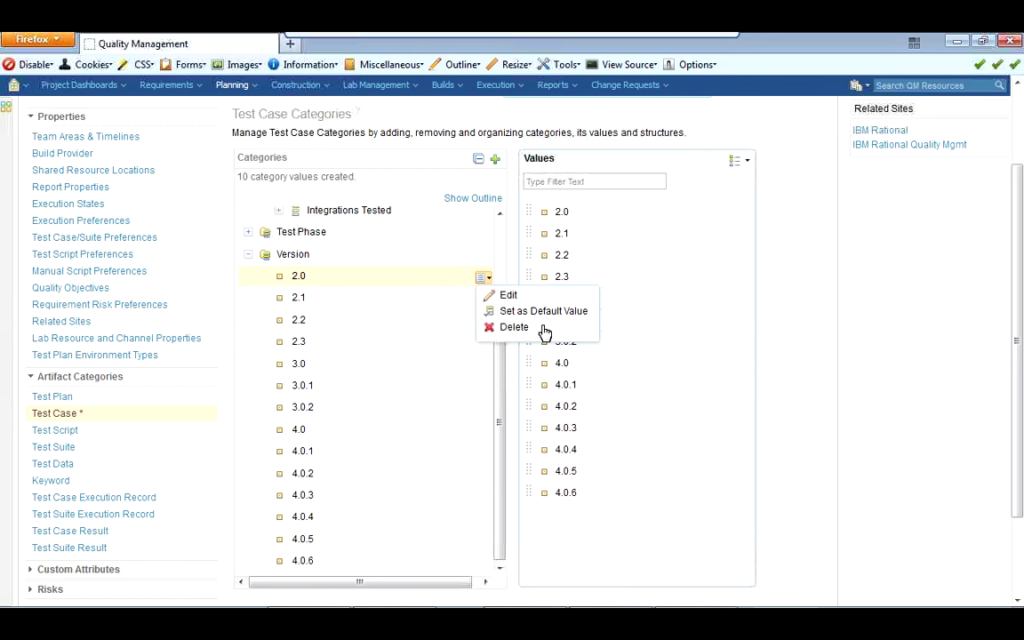
pyautogui.click(894, 255)
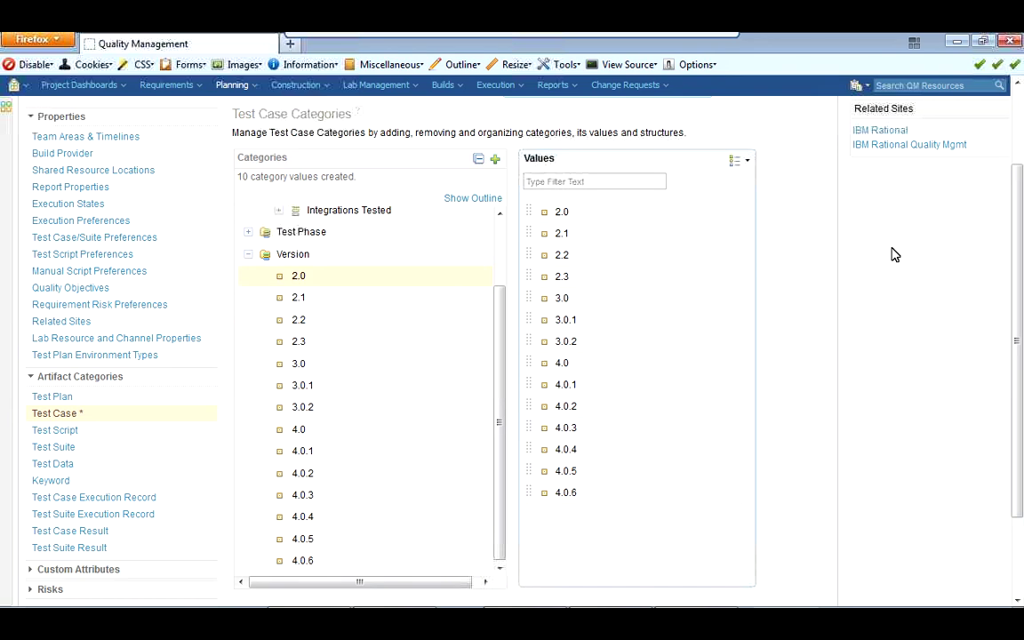
# - Show the categories as an outline, expand Products Tested, and view the values of Version, Products Tested, Integrations Tested and Test Phase
pyautogui.scroll(2, 504, 242)
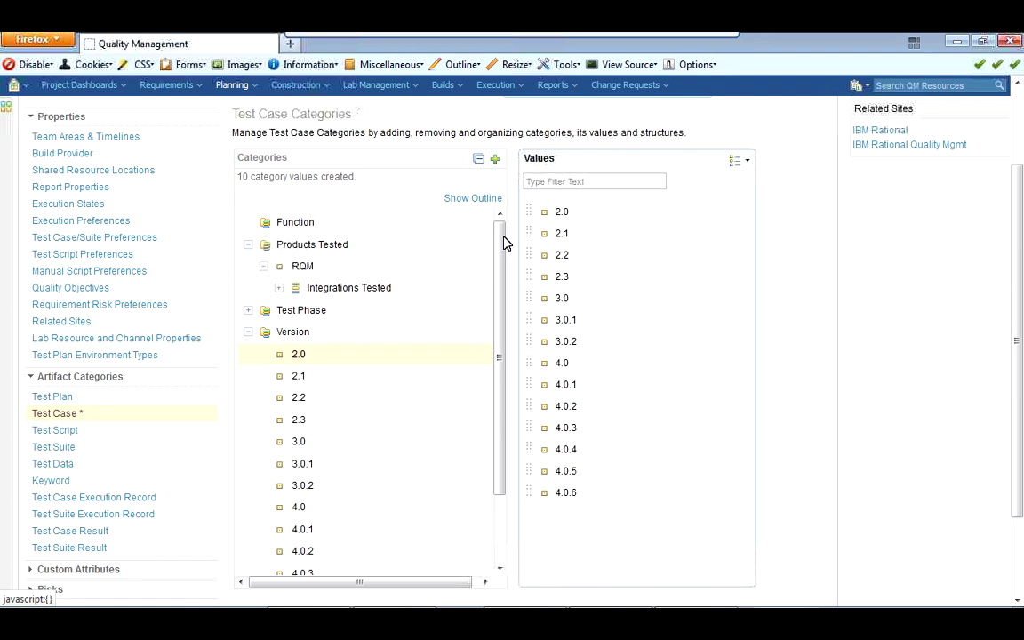
pyautogui.click(473, 199)
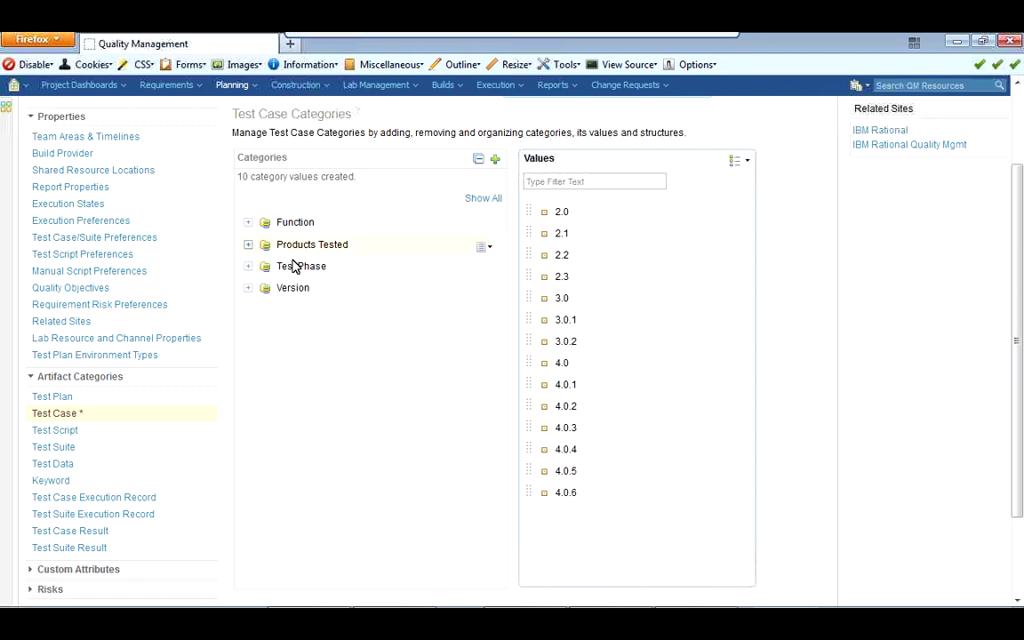
pyautogui.click(248, 245)
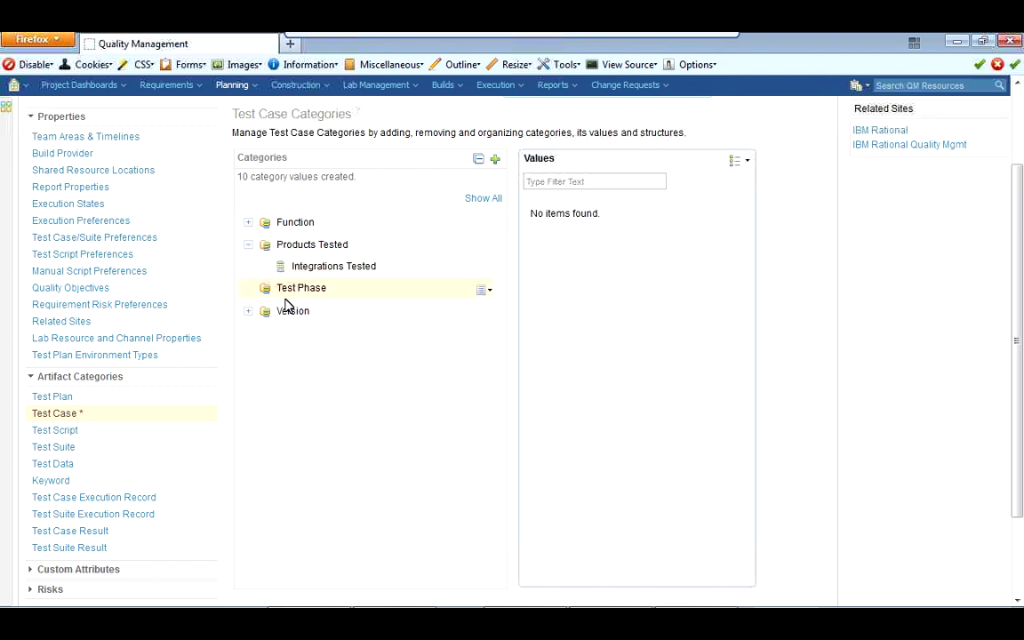
pyautogui.click(288, 309)
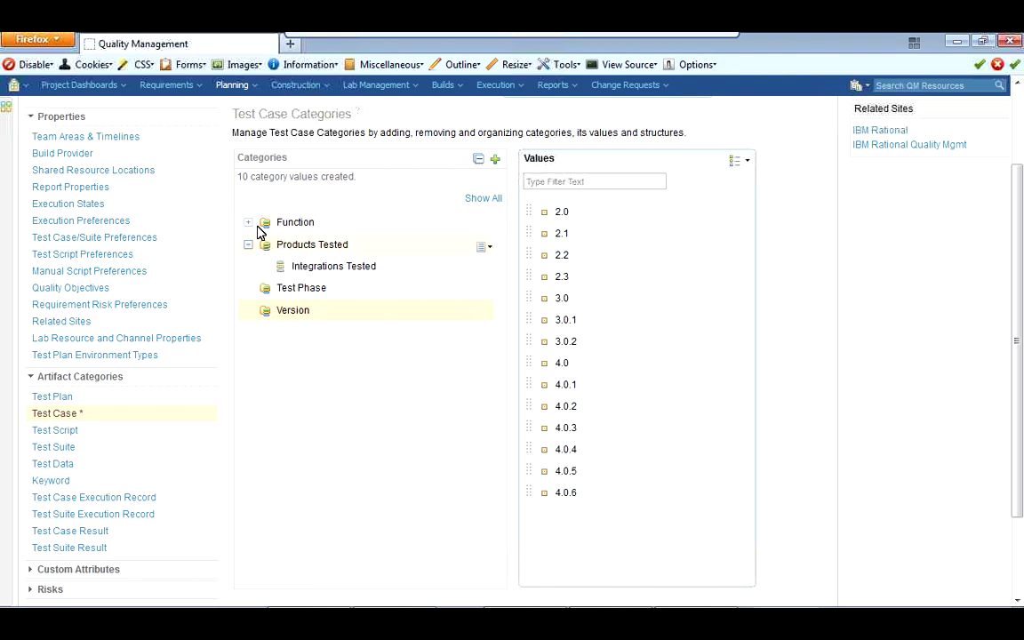
pyautogui.click(295, 249)
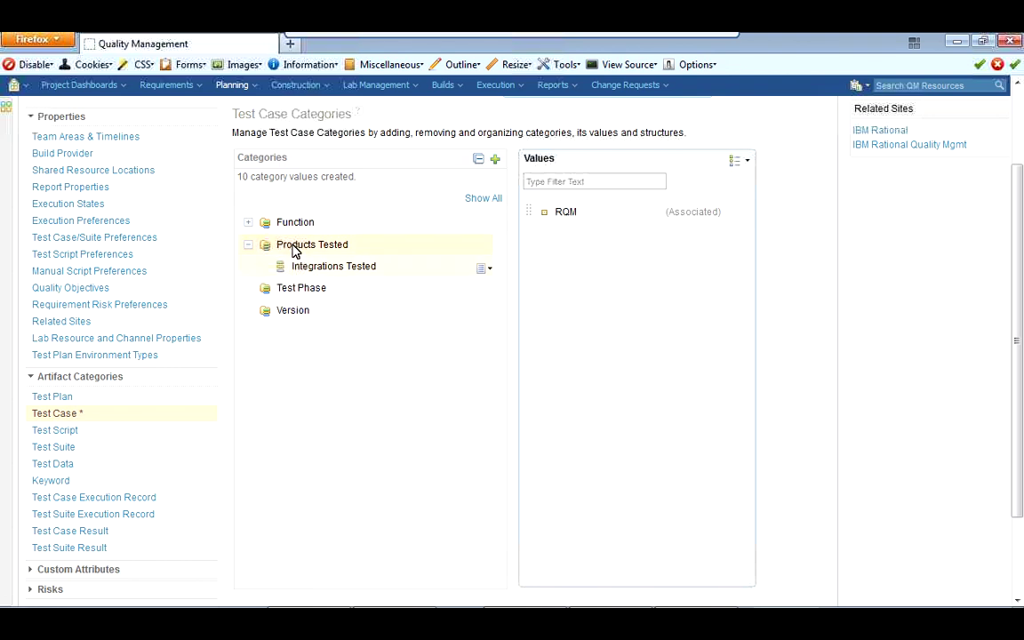
pyautogui.click(312, 266)
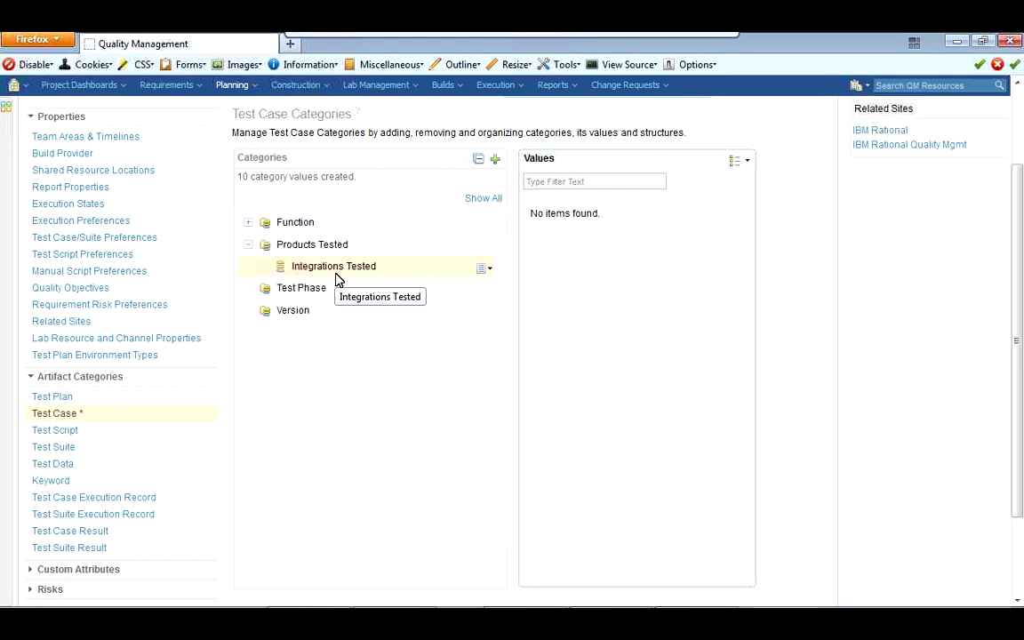
pyautogui.click(329, 288)
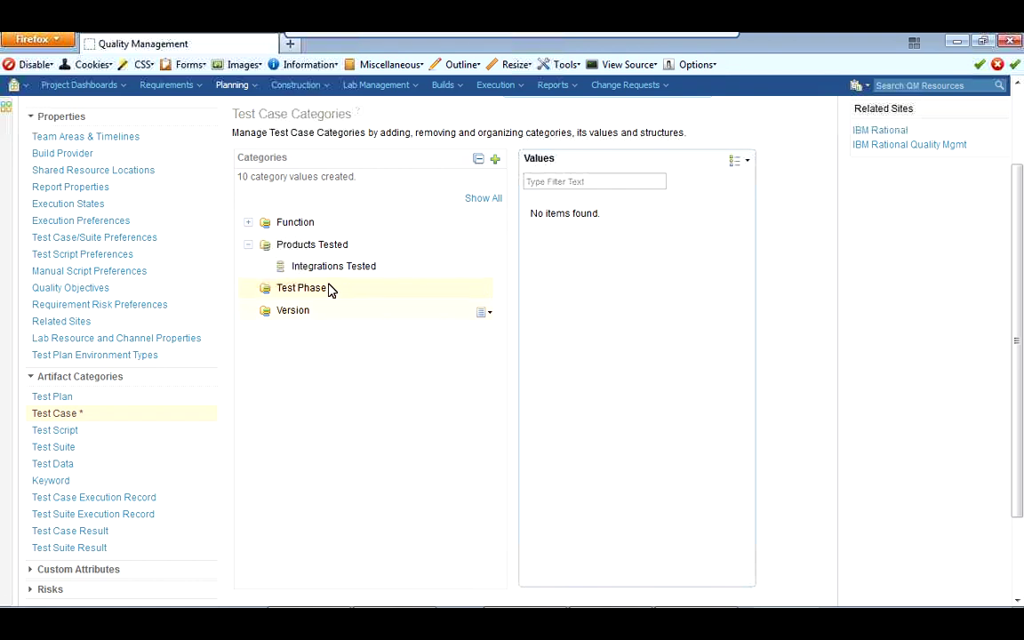
# - Make the Version category a subcategory of Products Tested, and display the values of Products Tested
pyautogui.click(250, 221)
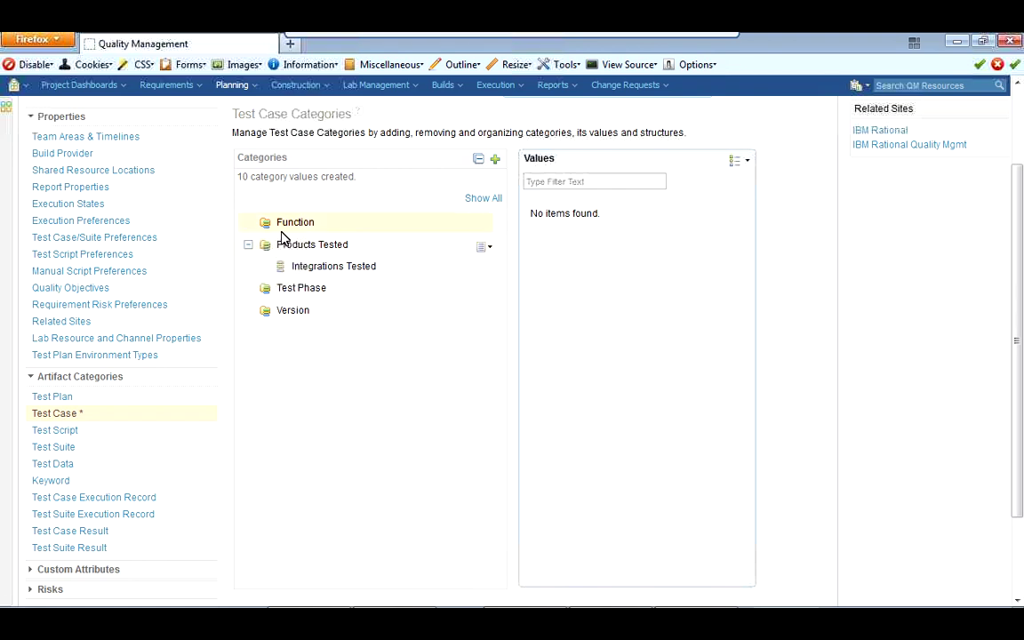
pyautogui.click(298, 312)
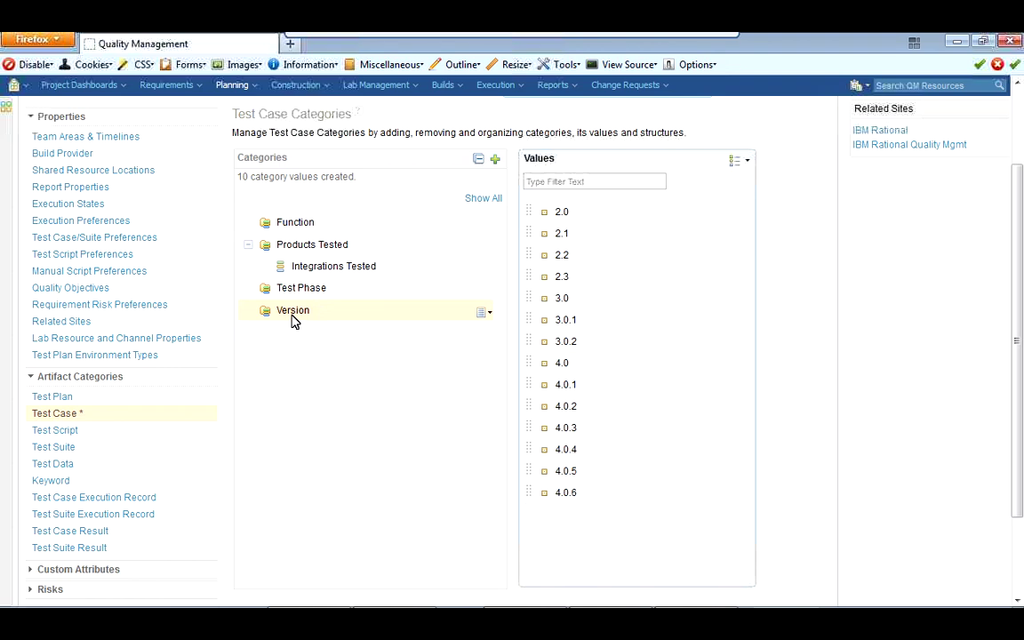
pyautogui.moveTo(294, 321); pyautogui.dragTo(301, 249)
pyautogui.click(301, 246)
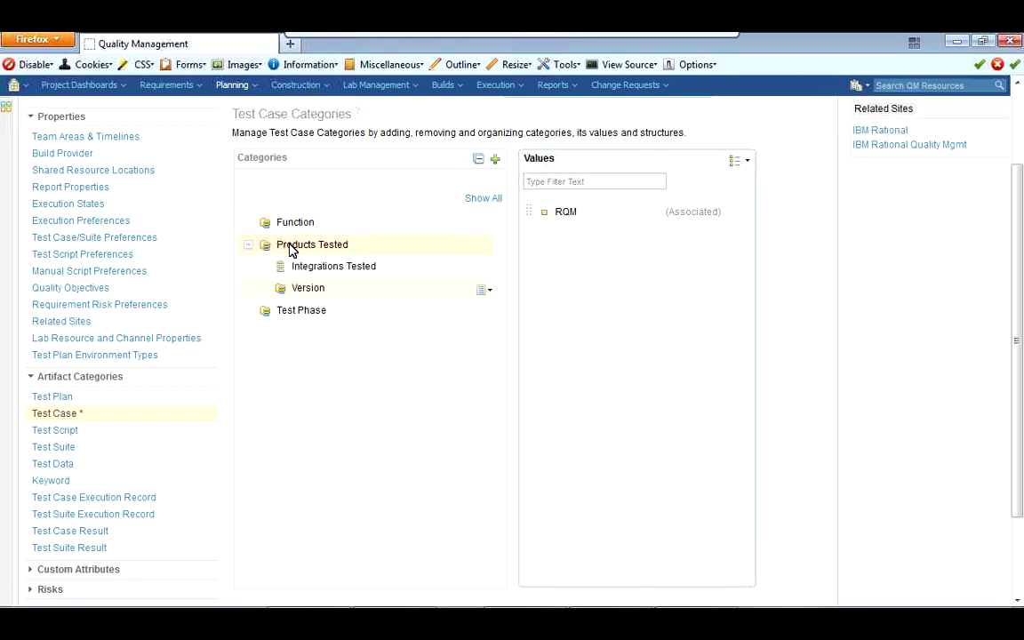
# - Mark the Integrations Tested and Version subcategories with pointer arrows, and erase the arrows
pyautogui.moveTo(594, 39)
pyautogui.click(516, 52)
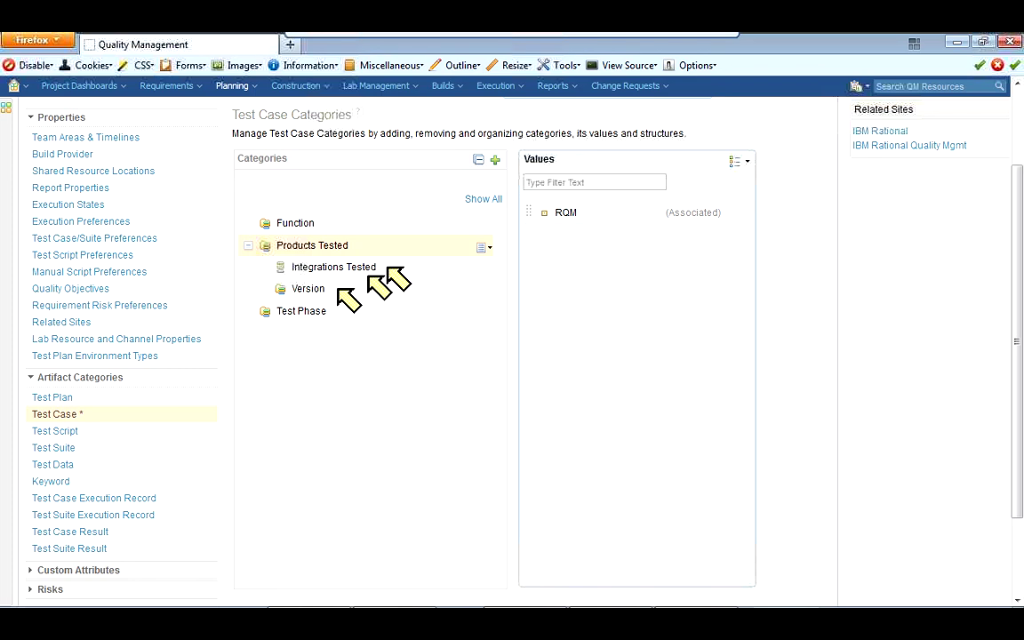
pyautogui.moveTo(624, 37)
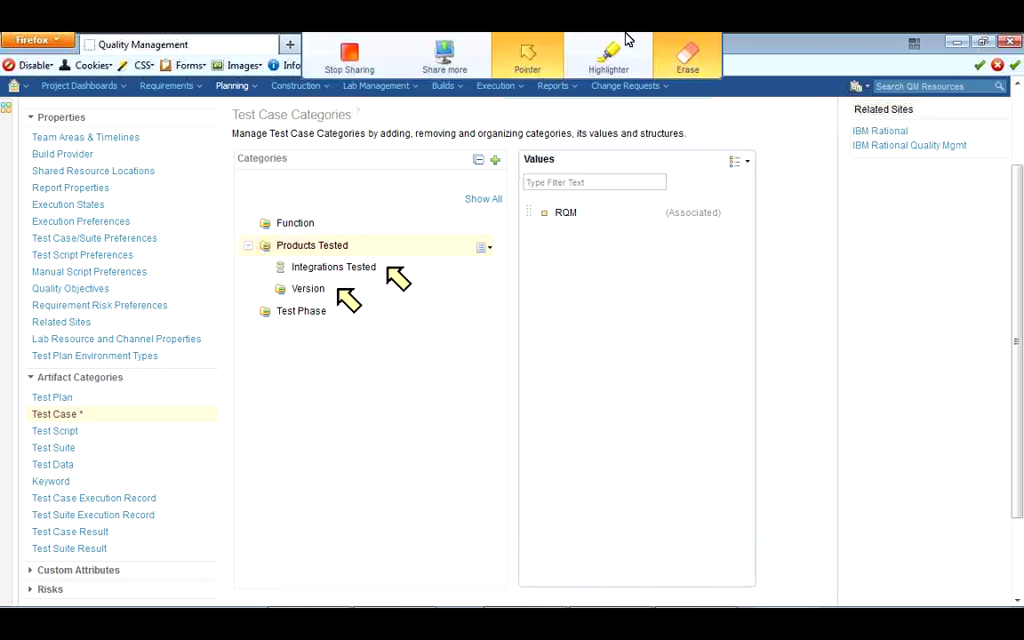
pyautogui.click(686, 39)
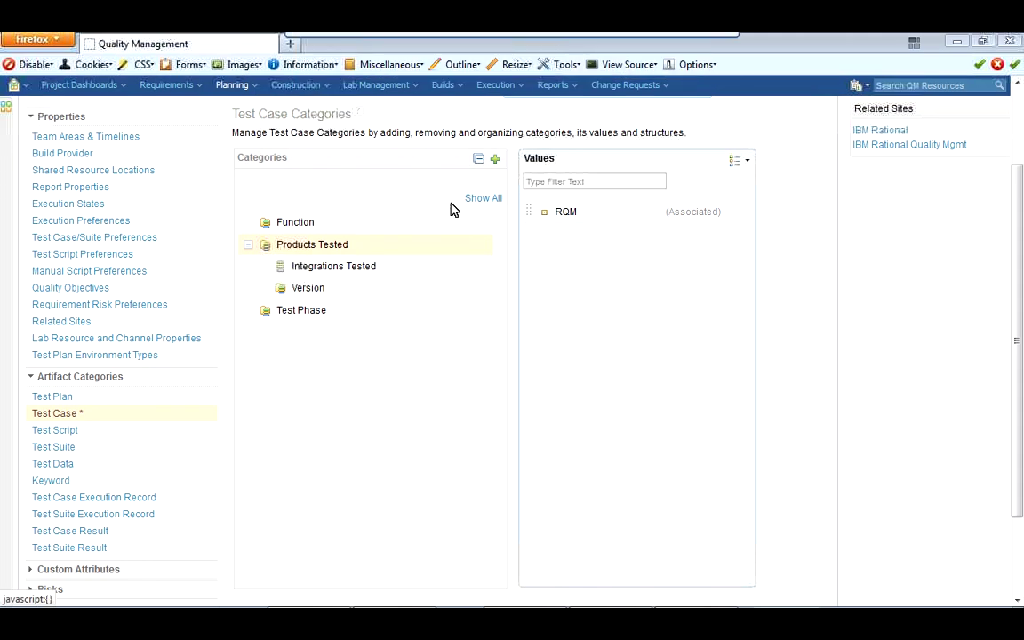
# - Show the full category tree, and view the values of Integrations Tested and Version under RQM
pyautogui.click(482, 199)
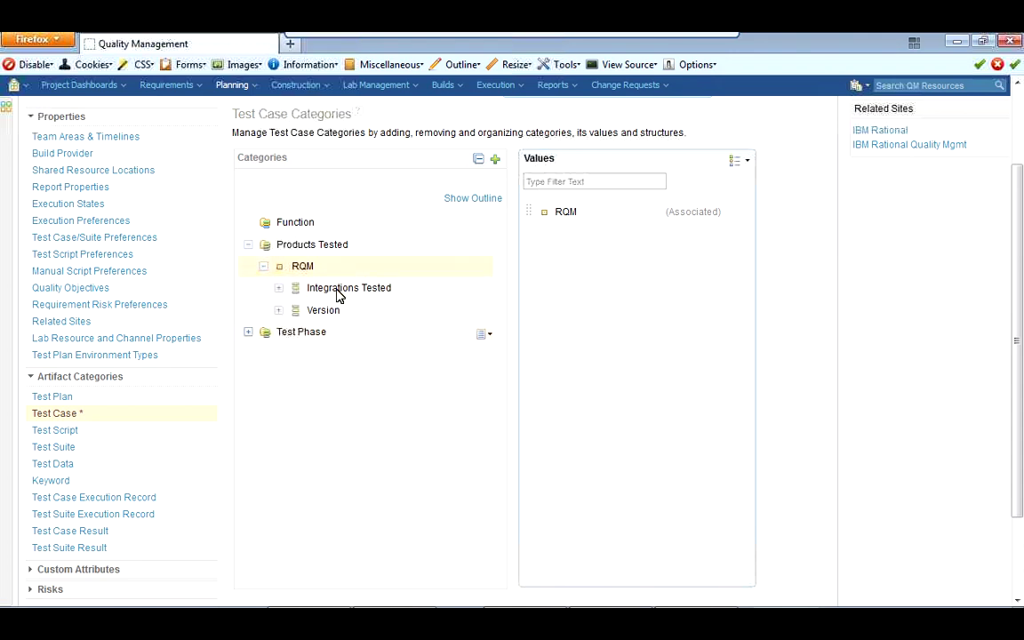
pyautogui.doubleClick(303, 289)
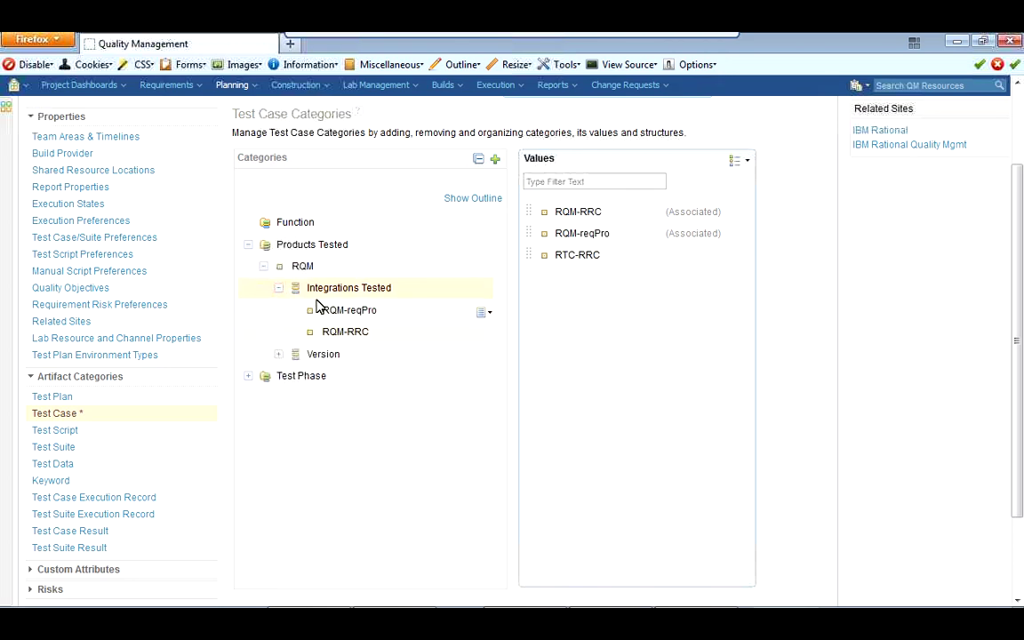
pyautogui.click(285, 291)
pyautogui.press('Down')
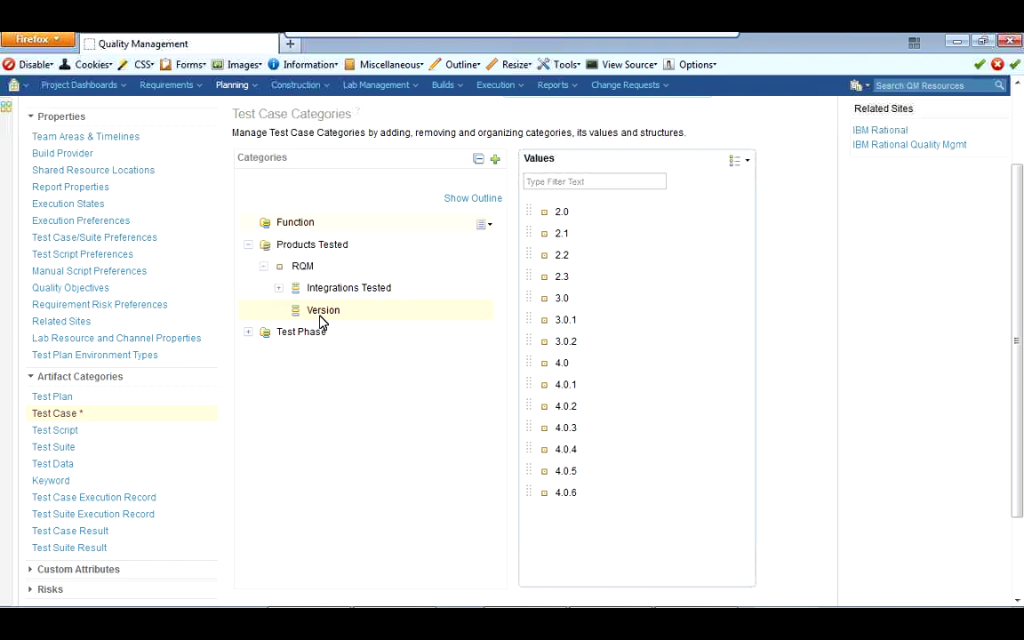
# - Compare the outline with the full category tree, and examine the RQM-reqPro and RQM-RRC values of Integrations Tested under RQM
pyautogui.click(485, 199)
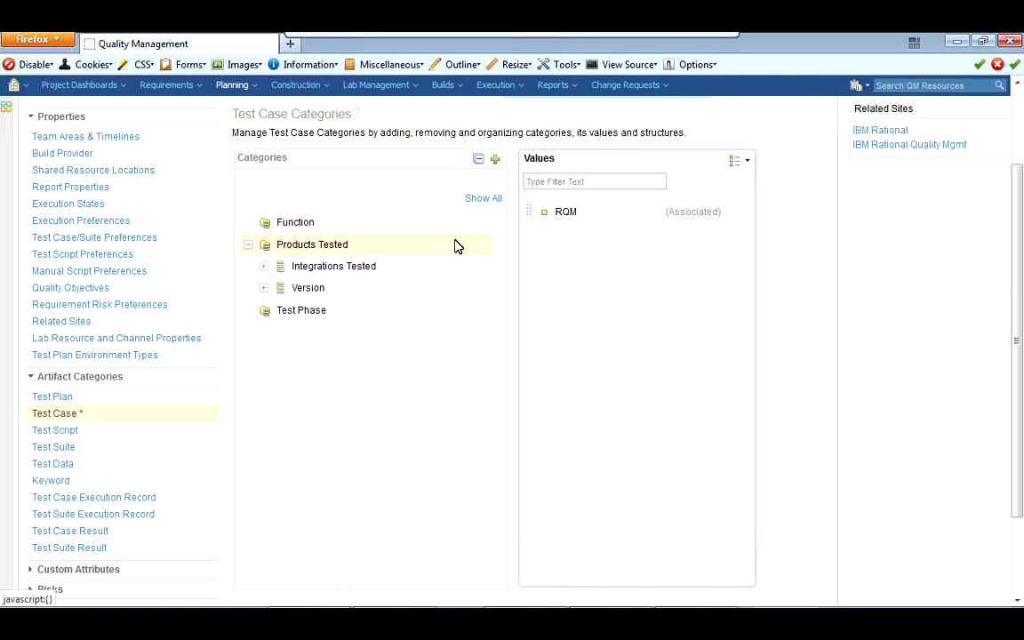
pyautogui.click(483, 199)
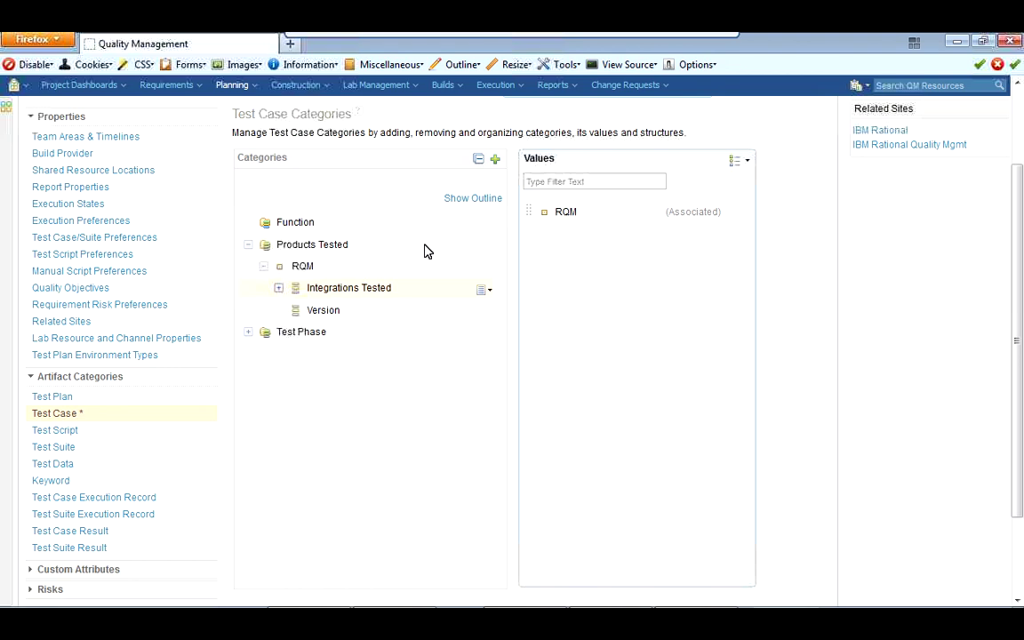
pyautogui.click(323, 284)
pyautogui.click(279, 287)
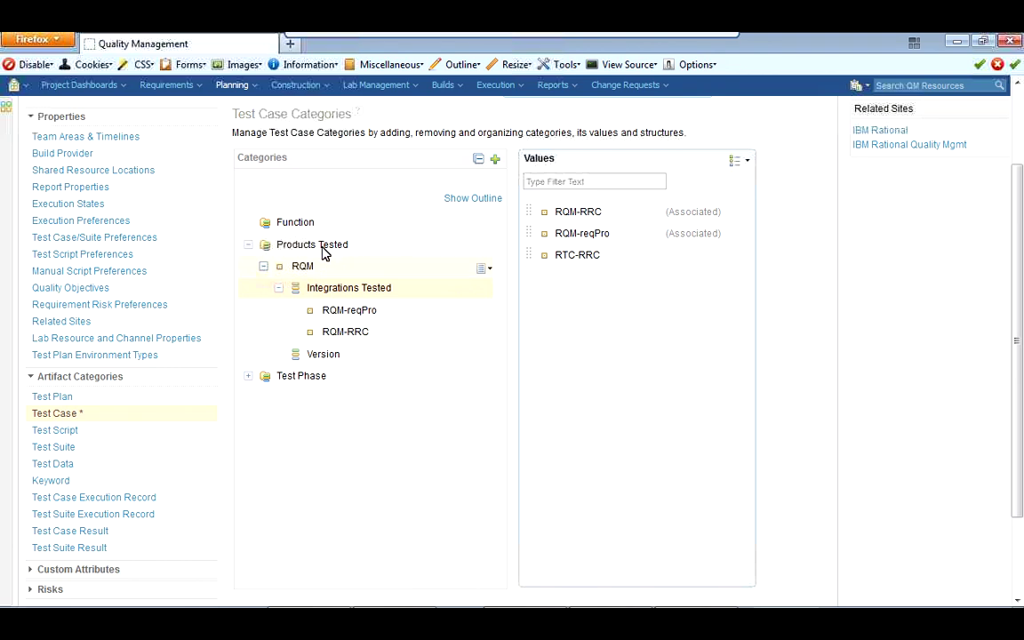
pyautogui.click(337, 268)
pyautogui.click(349, 312)
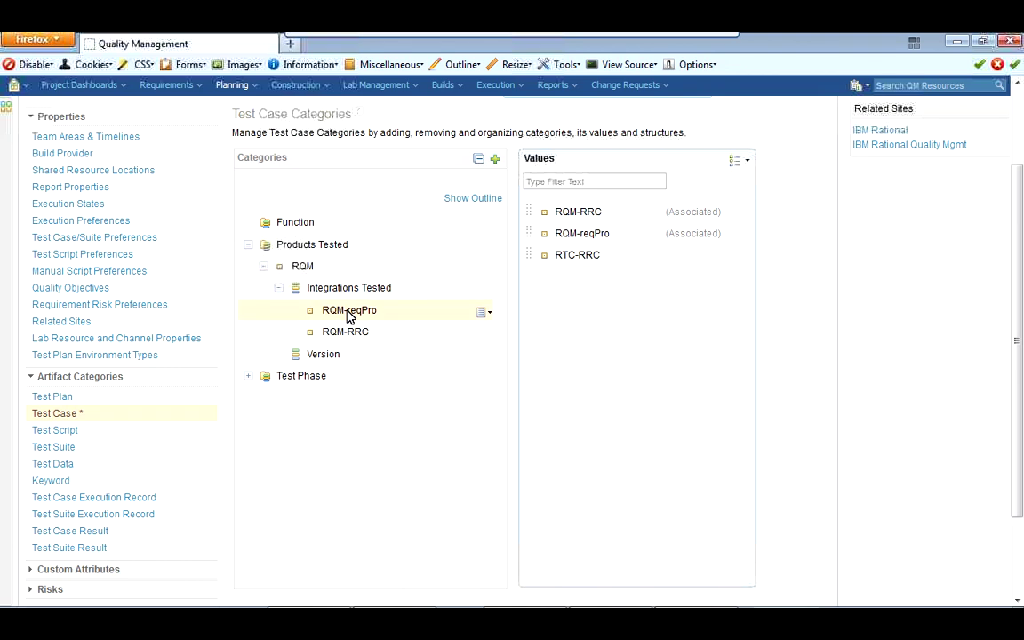
pyautogui.click(366, 332)
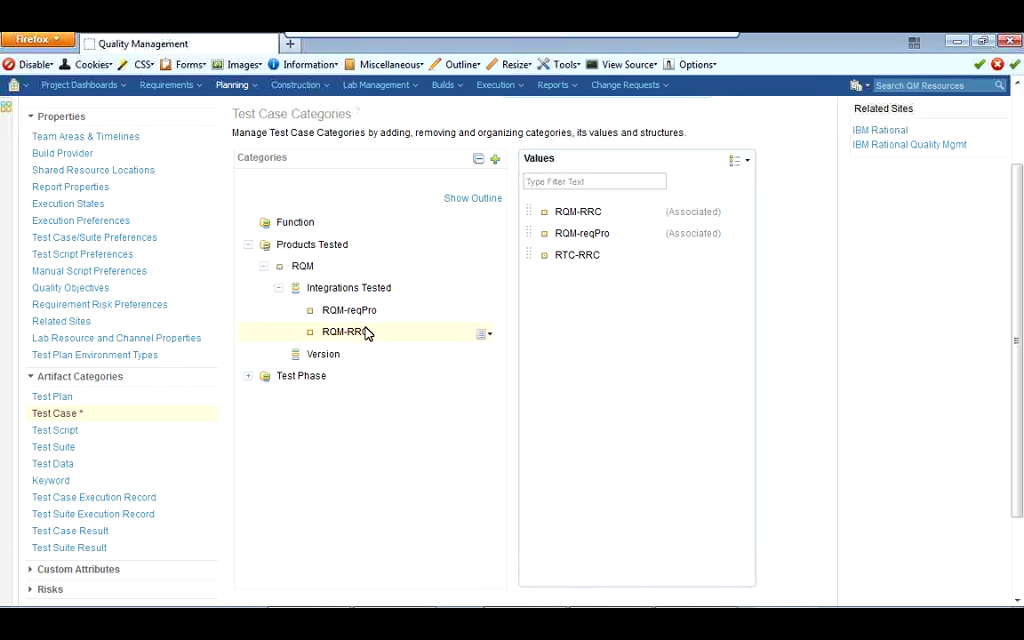
pyautogui.click(345, 322)
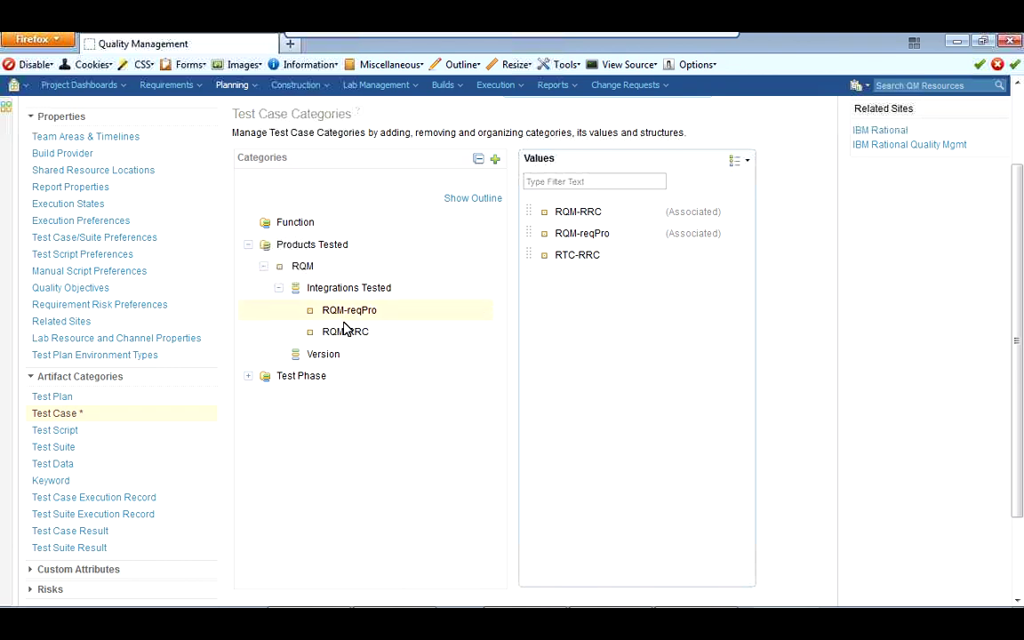
pyautogui.click(301, 268)
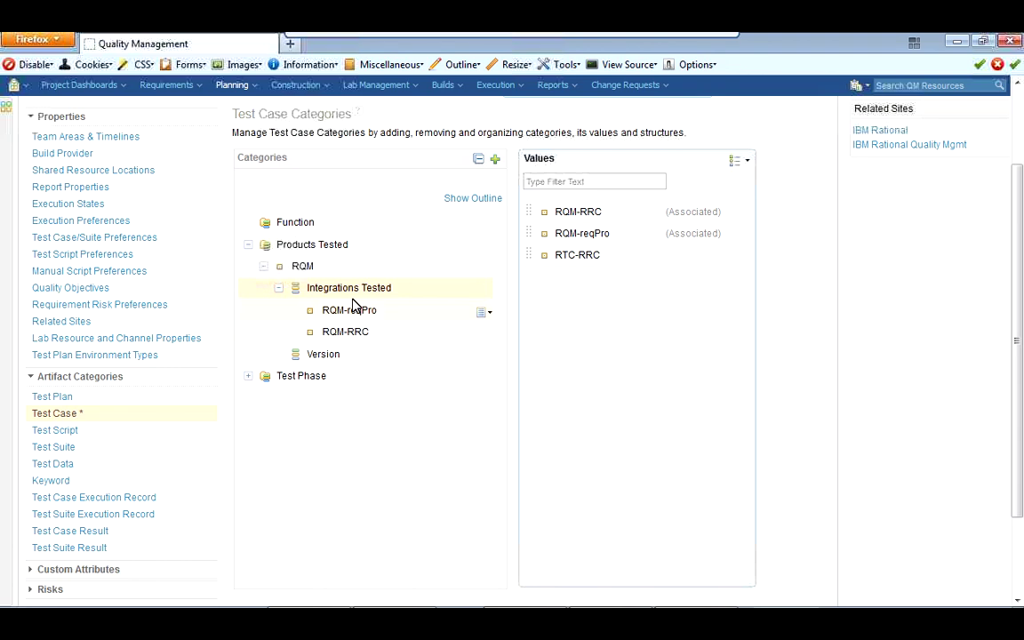
# - Associate the Version values 2.0, 2.1, 2.2 and 2.3 with RQM under Products Tested
pyautogui.click(334, 354)
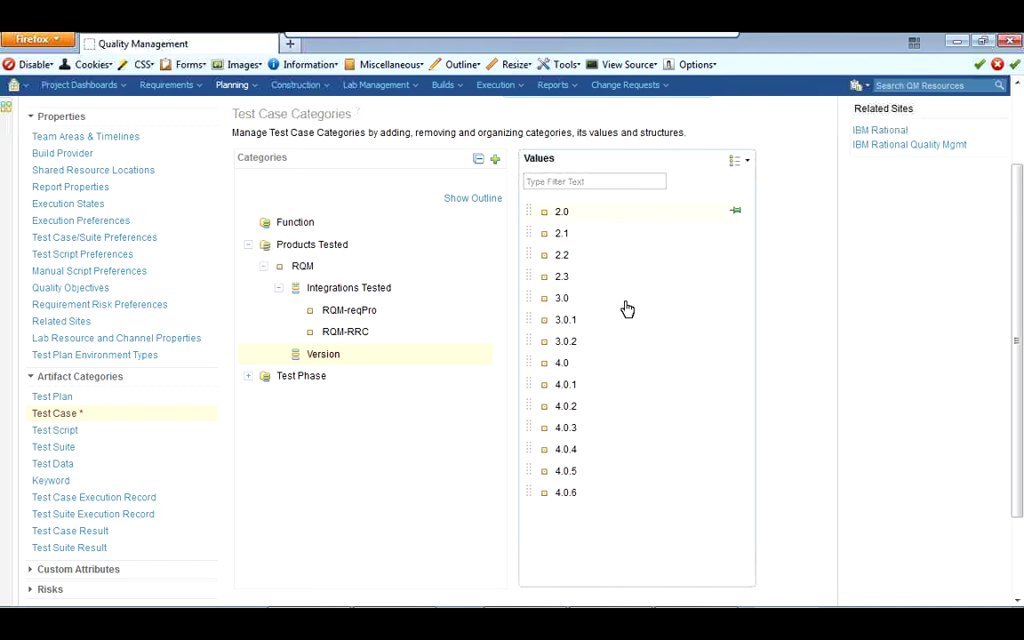
pyautogui.moveTo(594, 224); pyautogui.dragTo(589, 282)
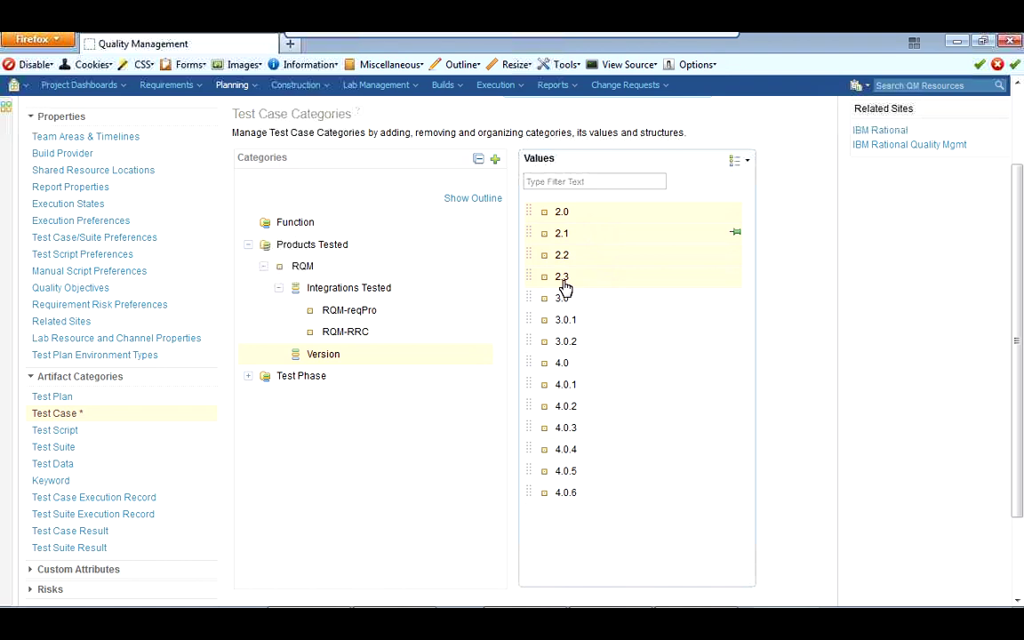
pyautogui.moveTo(575, 232); pyautogui.dragTo(402, 361)
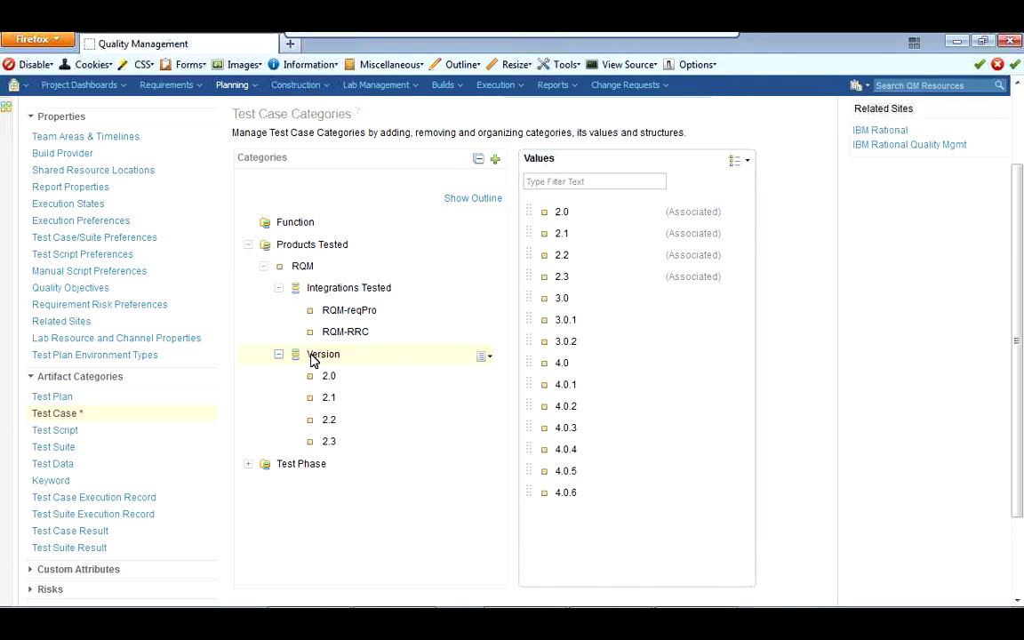
# - Edit the Version subcategory values for RQM, deselecting 2.0 through 2.3 and selecting 3.0.1, 3.0.2, 4.0, 4.0.1 and 4.0.2
pyautogui.click(480, 356)
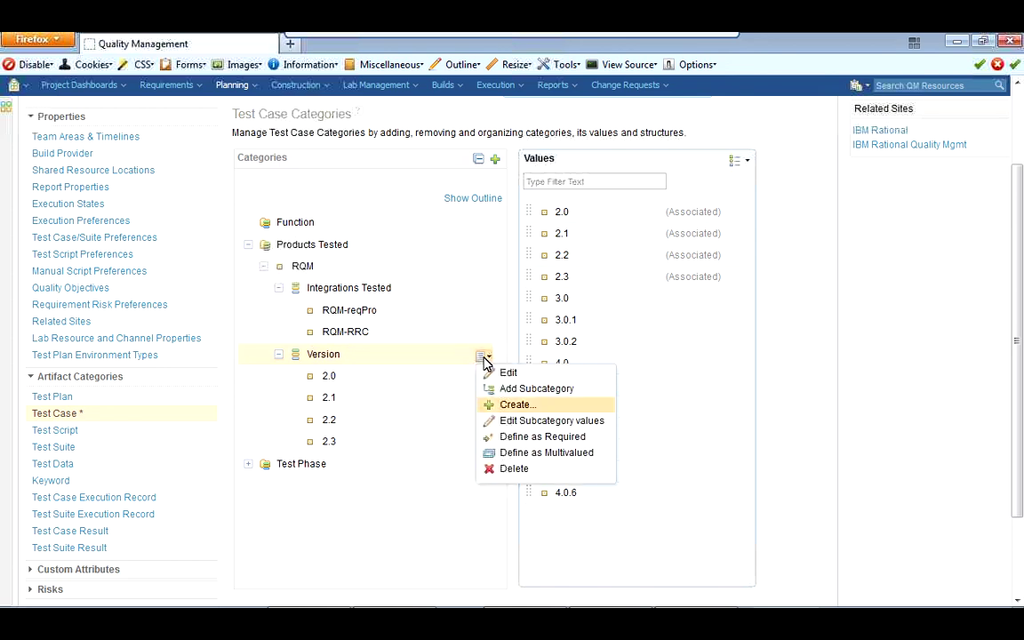
pyautogui.click(522, 422)
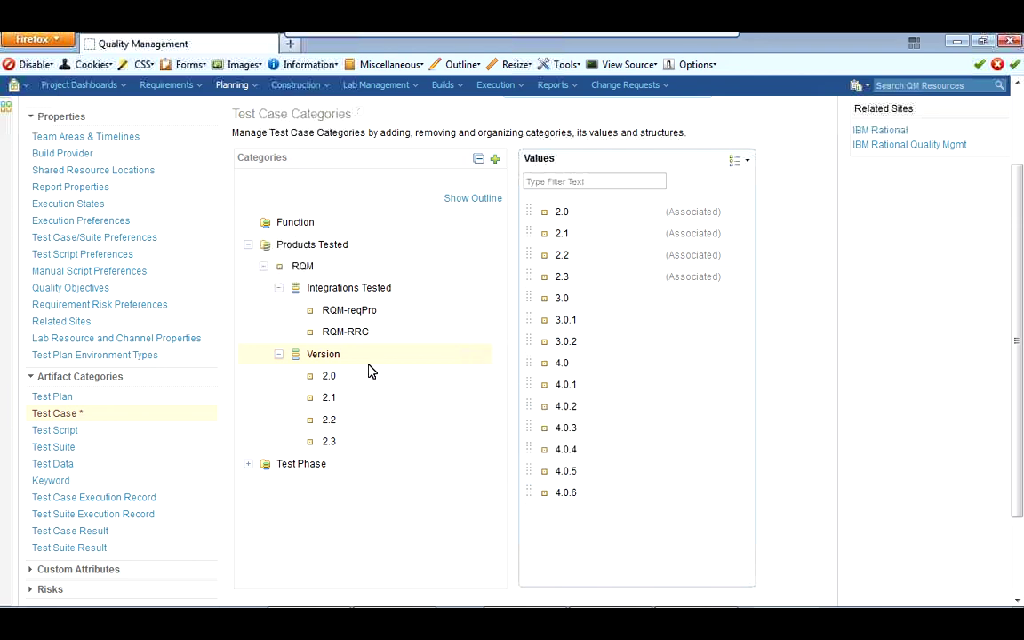
pyautogui.click(482, 356)
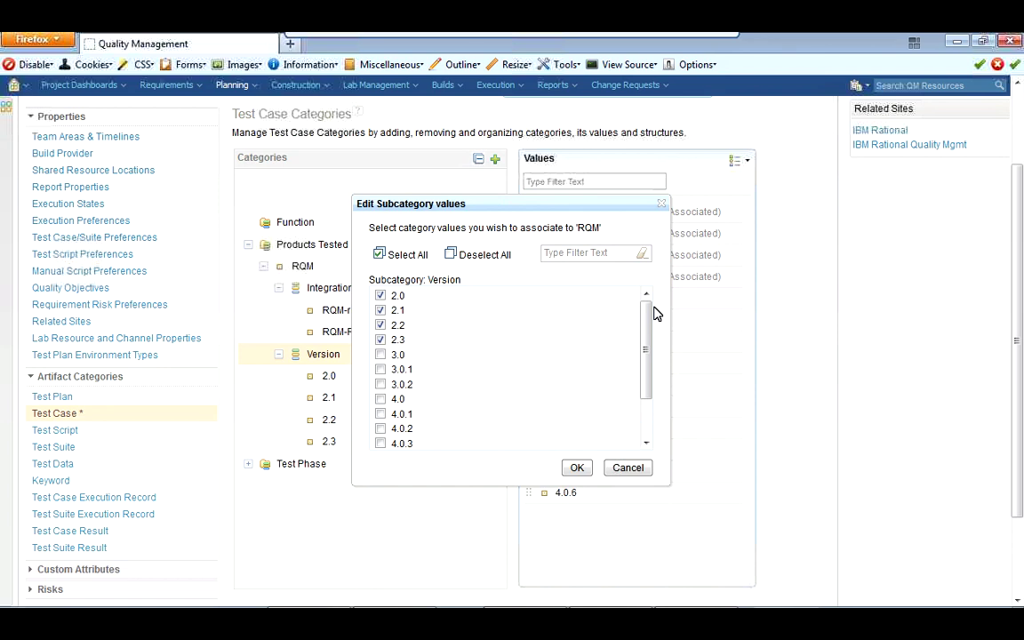
pyautogui.click(380, 324)
pyautogui.click(381, 339)
pyautogui.click(380, 370)
pyautogui.click(381, 384)
pyautogui.click(380, 295)
pyautogui.click(380, 310)
pyautogui.click(381, 399)
pyautogui.click(381, 414)
pyautogui.click(381, 430)
pyautogui.press('Return')
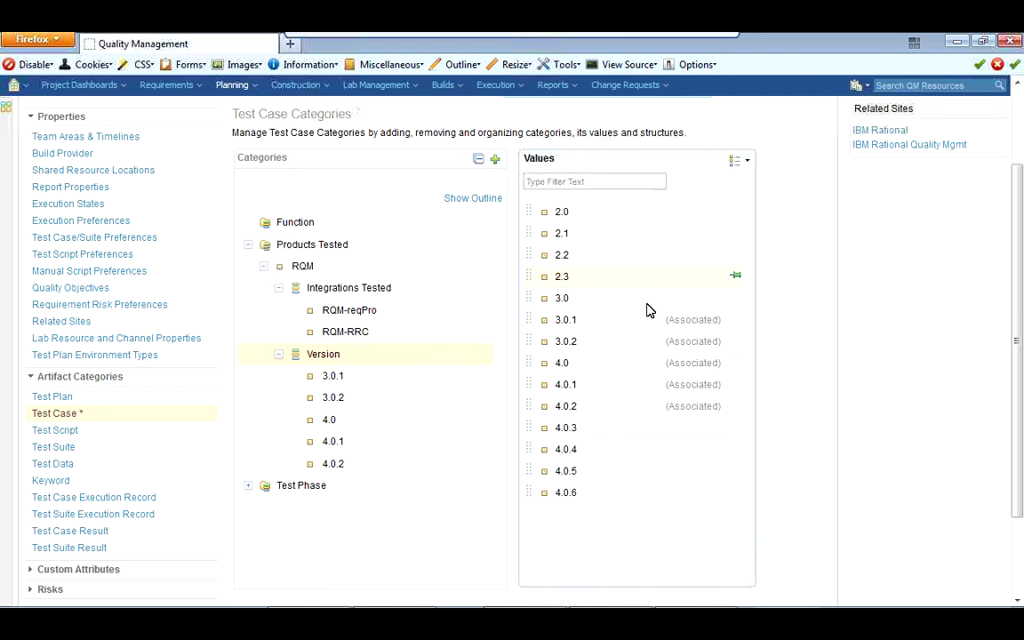
# - Show all values instead of only those under the selection, and browse the full value list
pyautogui.click(742, 163)
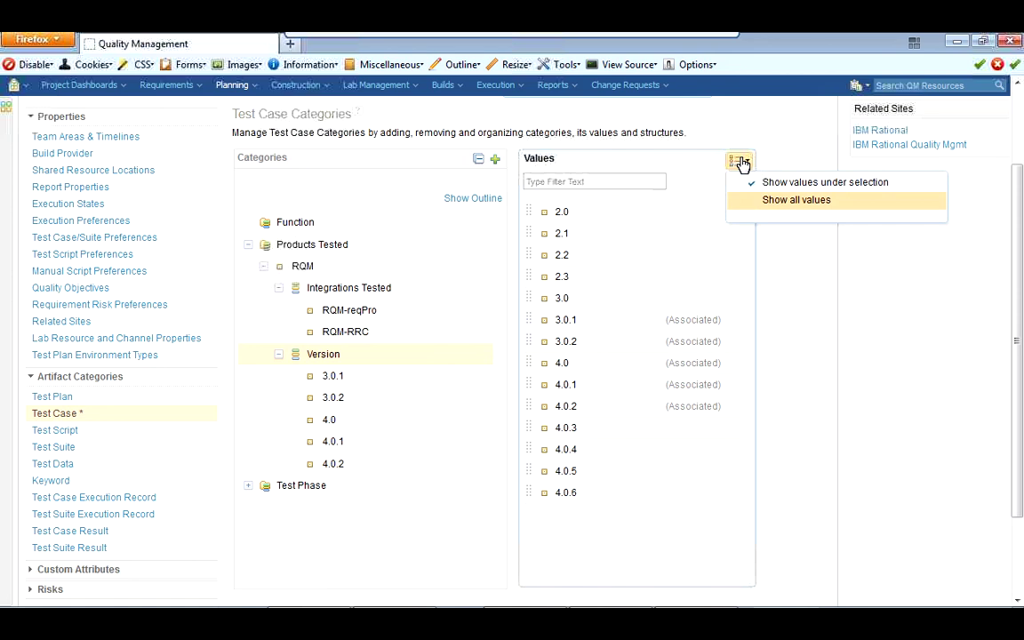
pyautogui.click(778, 201)
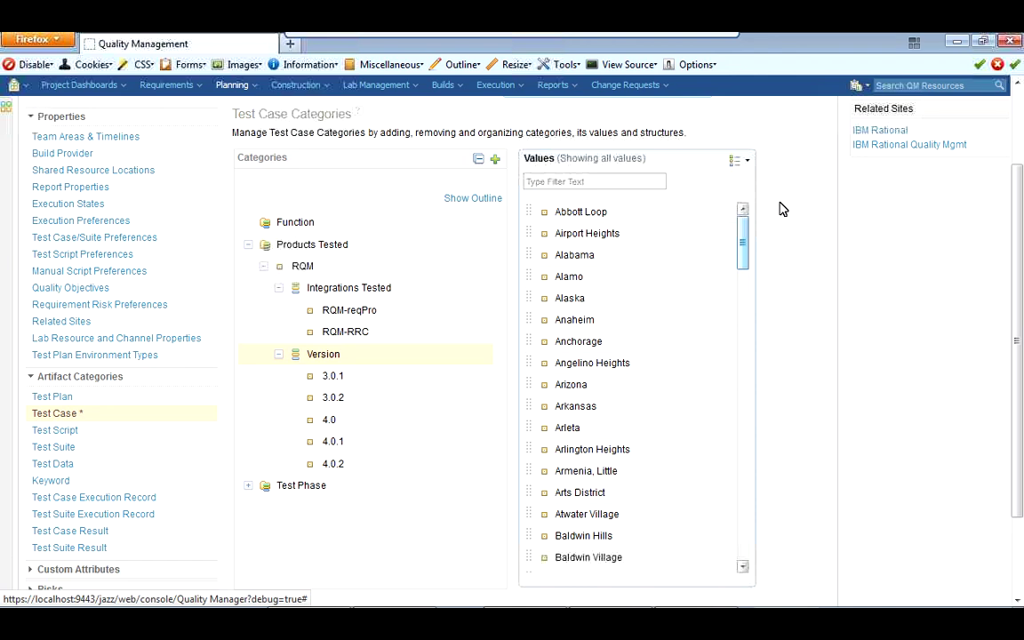
pyautogui.scroll(-5, 743, 255)
pyautogui.scroll(-15, 745, 276)
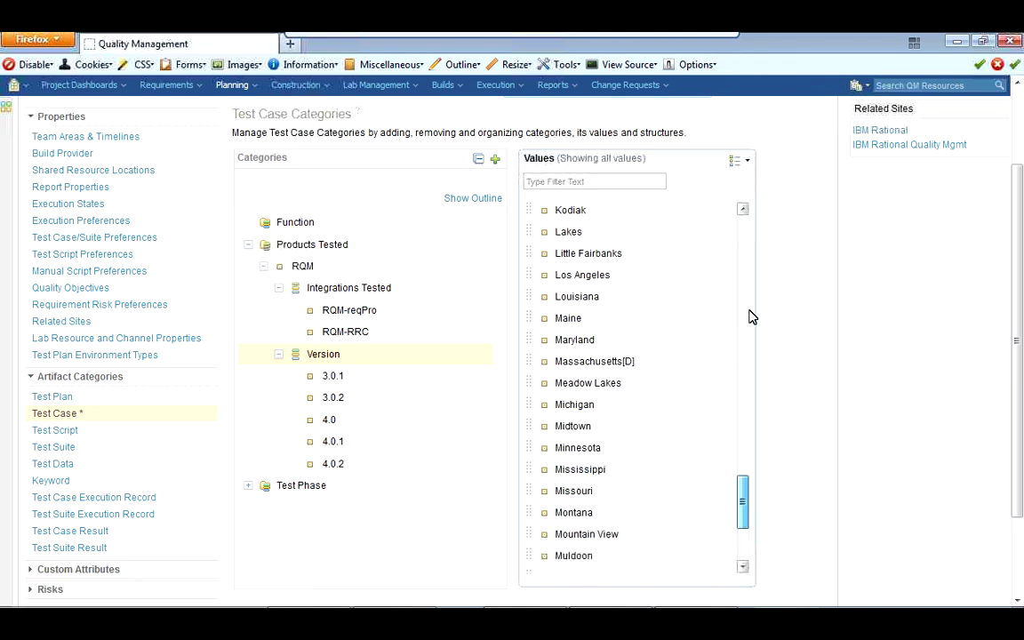
pyautogui.scroll(10, 752, 317)
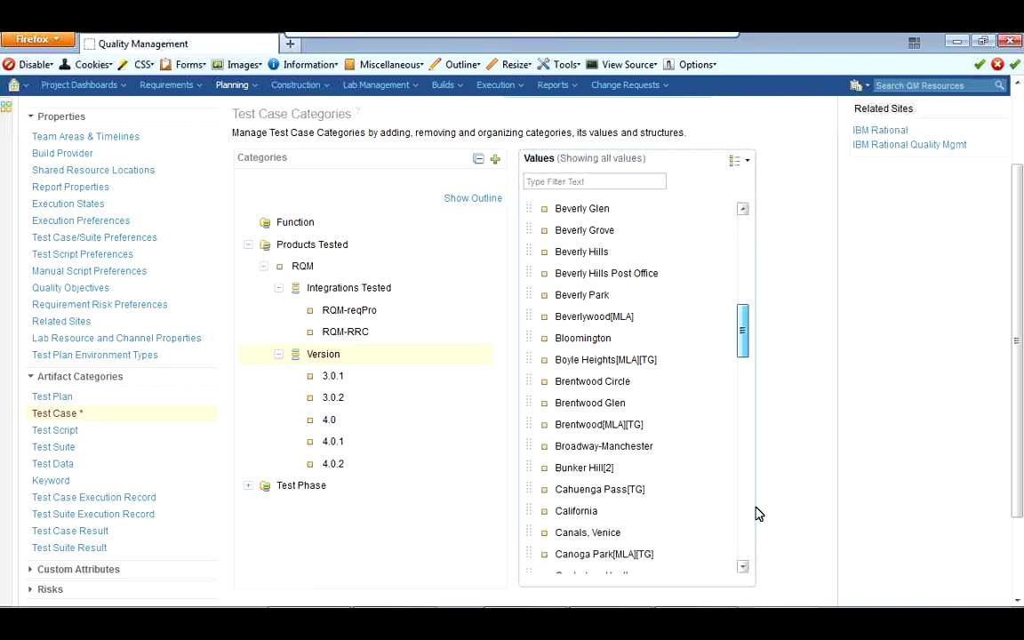
pyautogui.scroll(8, 767, 339)
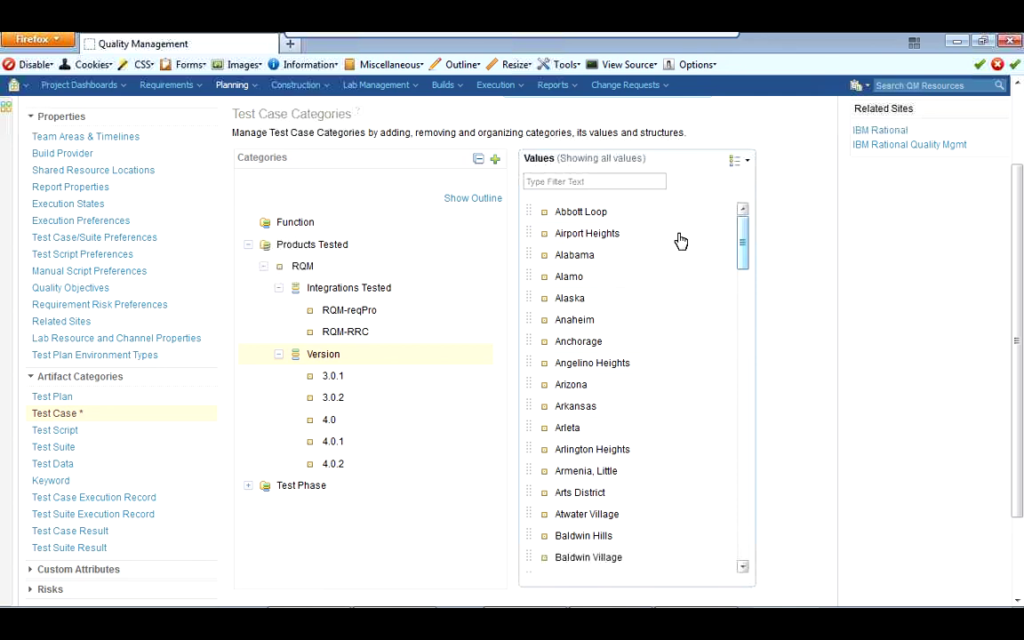
# - Try to associate the value Nevada with the Version subcategory of RQM
pyautogui.scroll(-5, 711, 249)
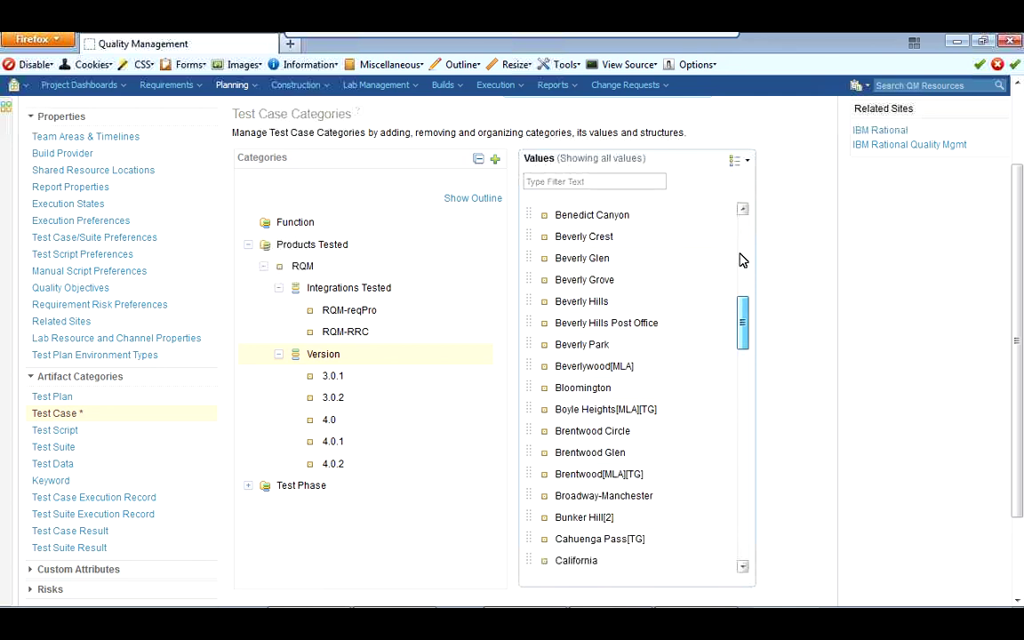
pyautogui.scroll(-10, 745, 293)
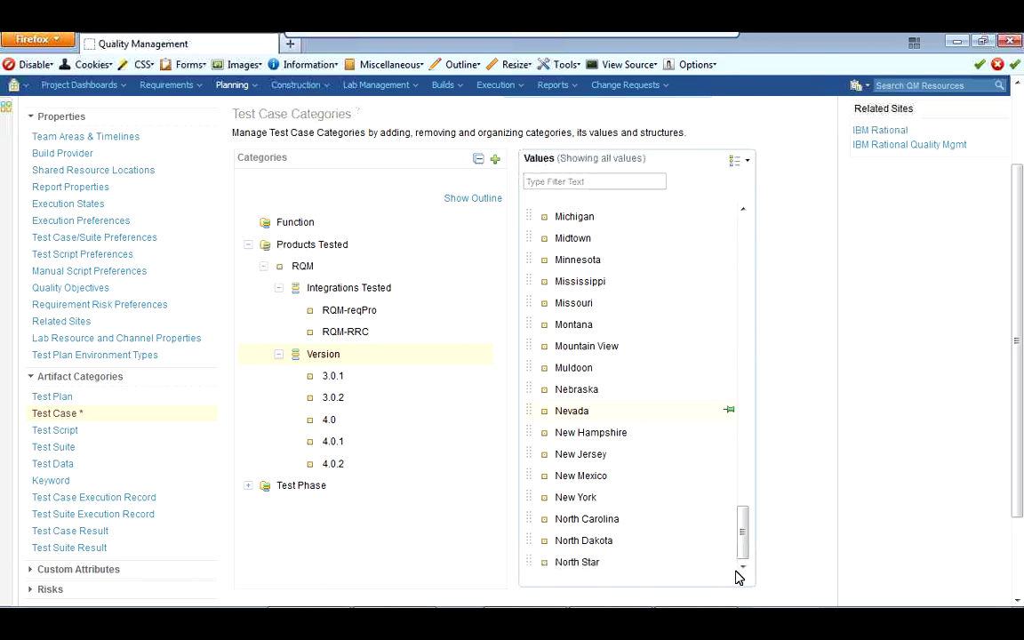
pyautogui.moveTo(567, 414); pyautogui.dragTo(359, 359)
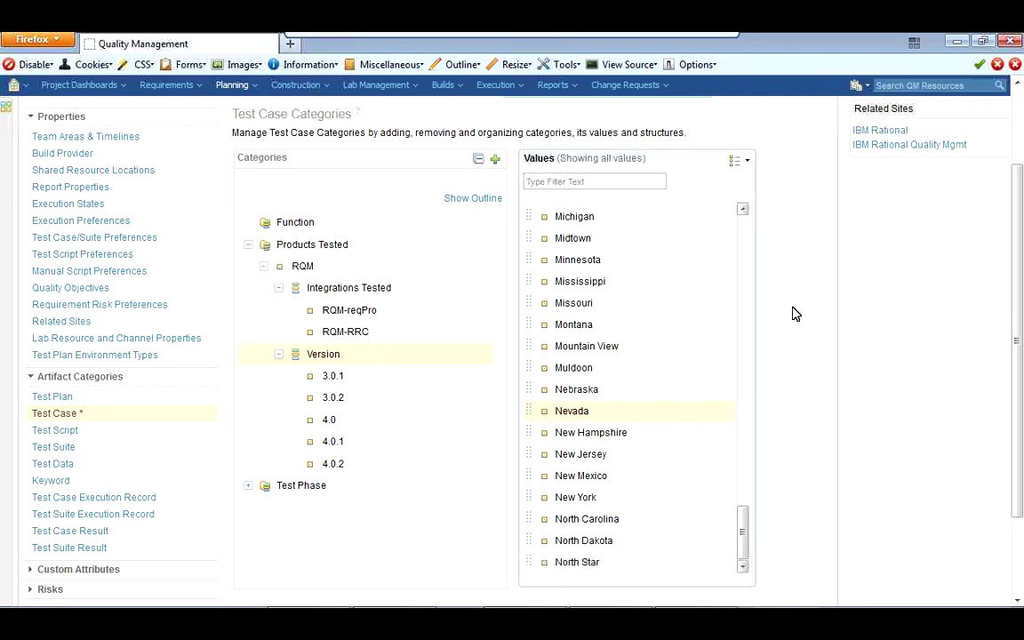
pyautogui.moveTo(795, 313); pyautogui.dragTo(768, 292)
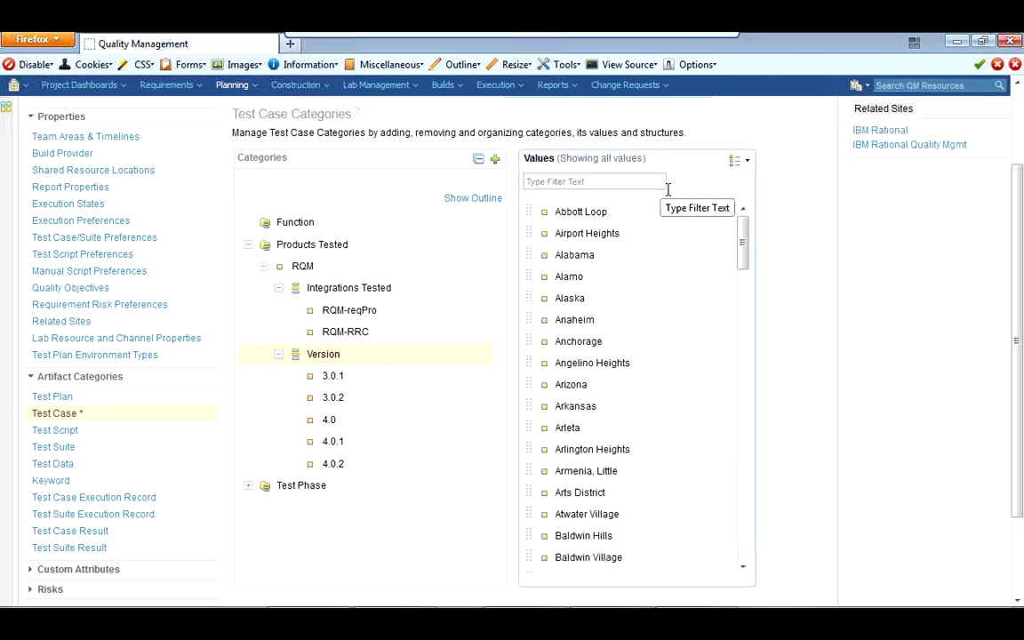
# - Pin the values Abbott Loop, Airport Heights and Alabama so that they stay available across searches
pyautogui.click(580, 180)
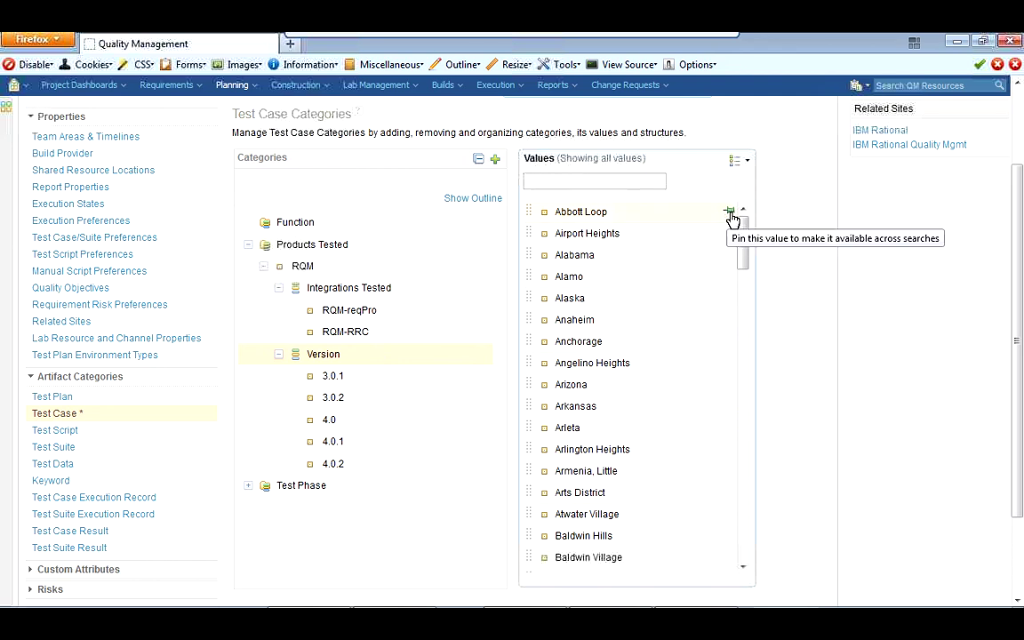
pyautogui.click(731, 215)
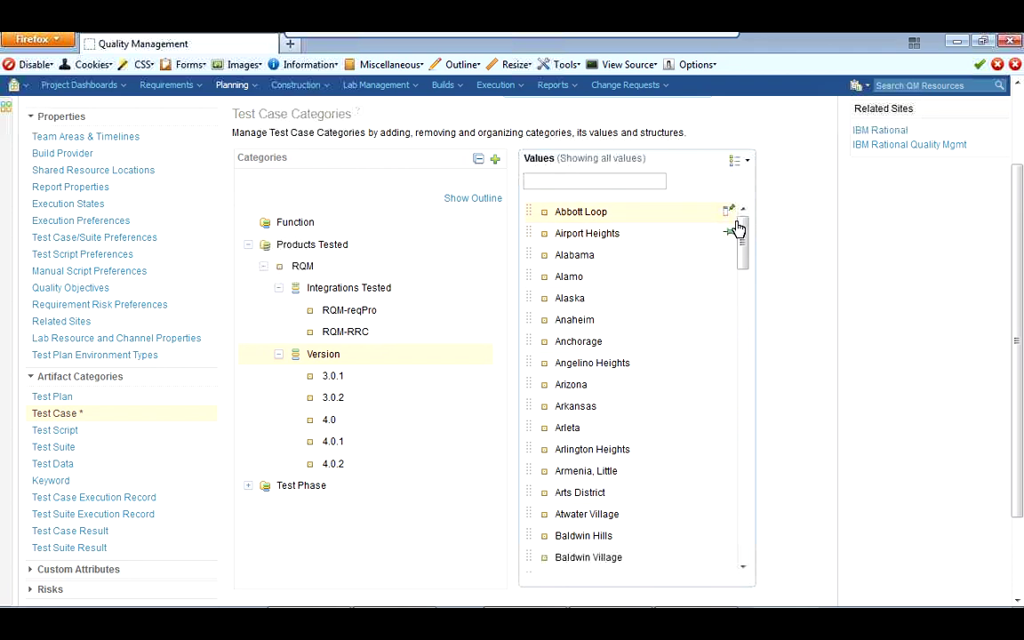
pyautogui.click(731, 231)
pyautogui.click(731, 249)
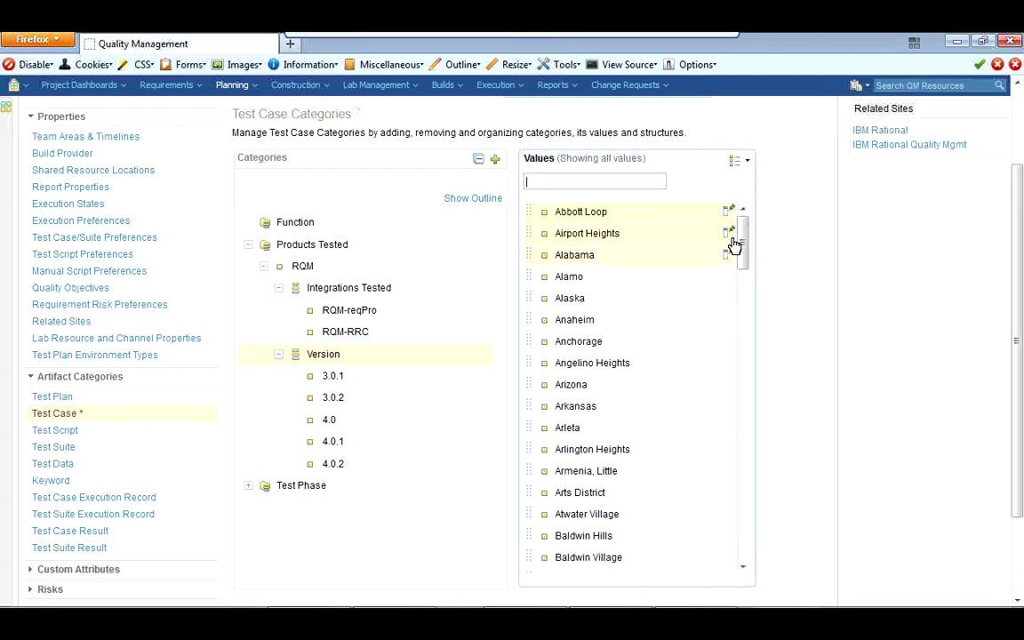
# - Pin the values Anaheim and Anchorage as well, and filter the value list by 3.01
pyautogui.scroll(-1, 740, 261)
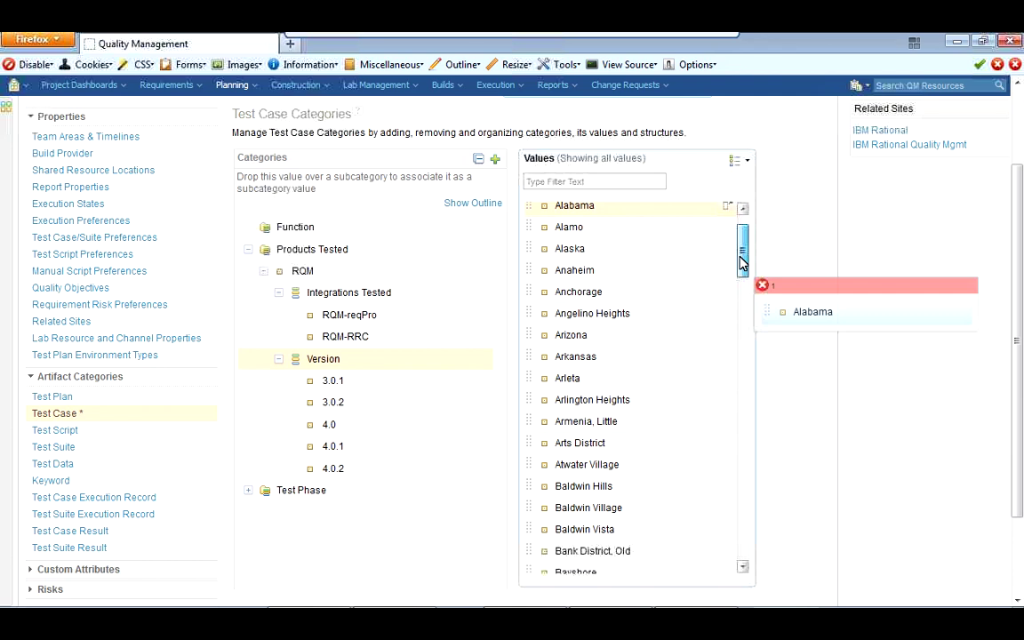
pyautogui.moveTo(742, 260); pyautogui.dragTo(743, 270)
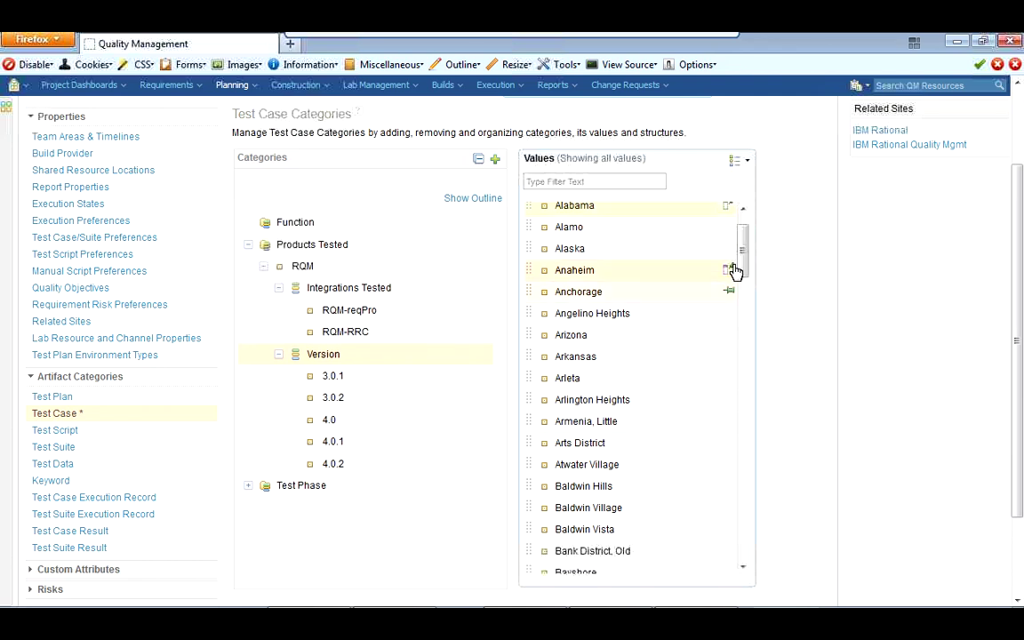
pyautogui.click(602, 184)
pyautogui.write('3.01')
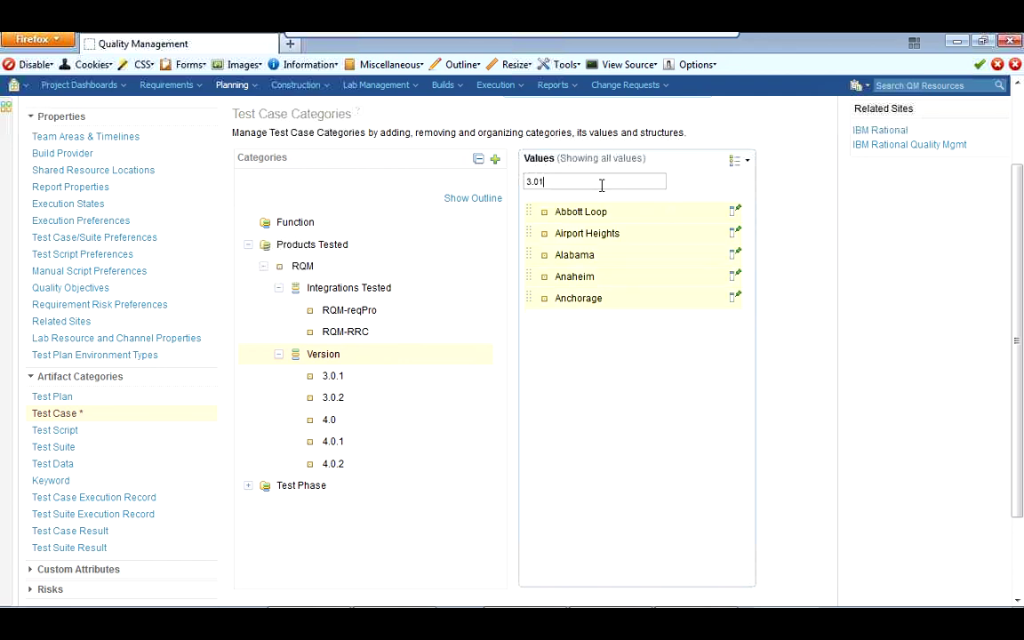
# - Replace the value list's filter text with RQM
pyautogui.doubleClick(620, 190)
pyautogui.press('BackSpace')
pyautogui.write('RQM')
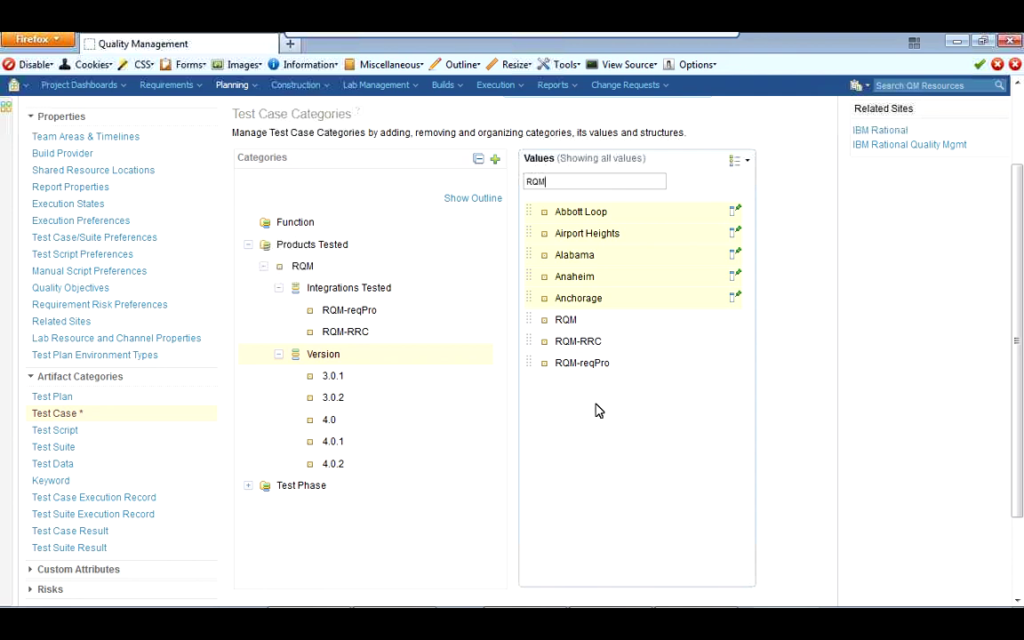
pyautogui.doubleClick(547, 185)
pyautogui.click(546, 184)
pyautogui.hotkey('alt', 'Tab')
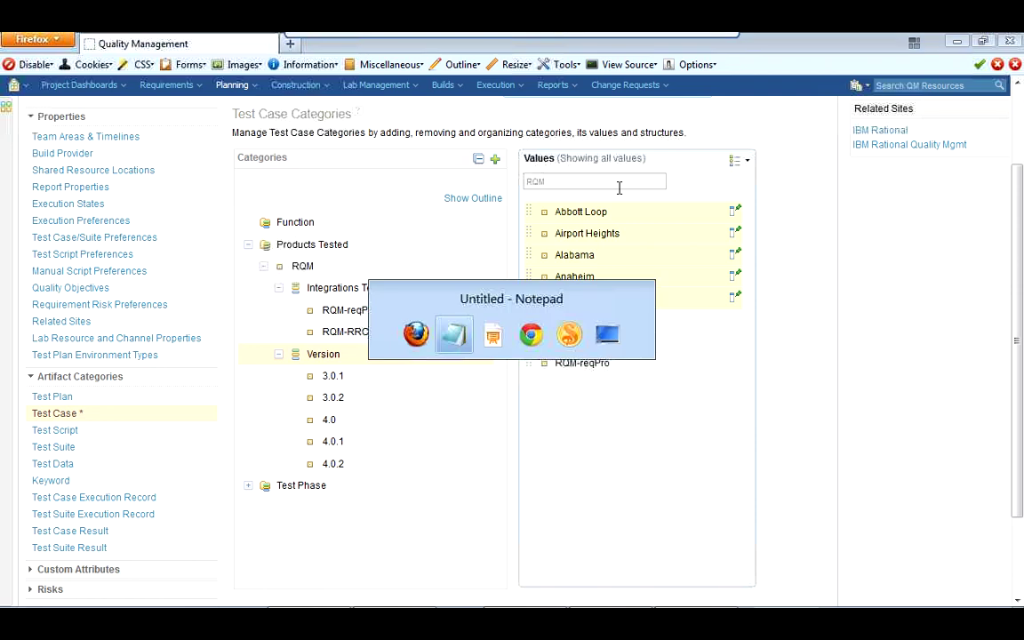
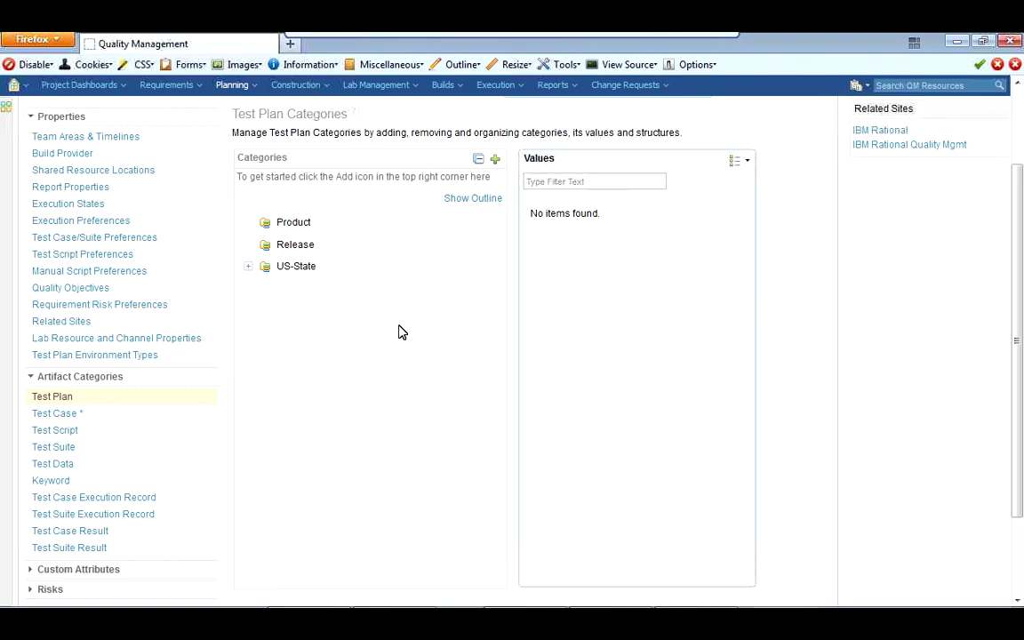
# - Expand the US-State test plan category through Alaska, City and Anchorage down to the Neighborhood values
pyautogui.click(249, 267)
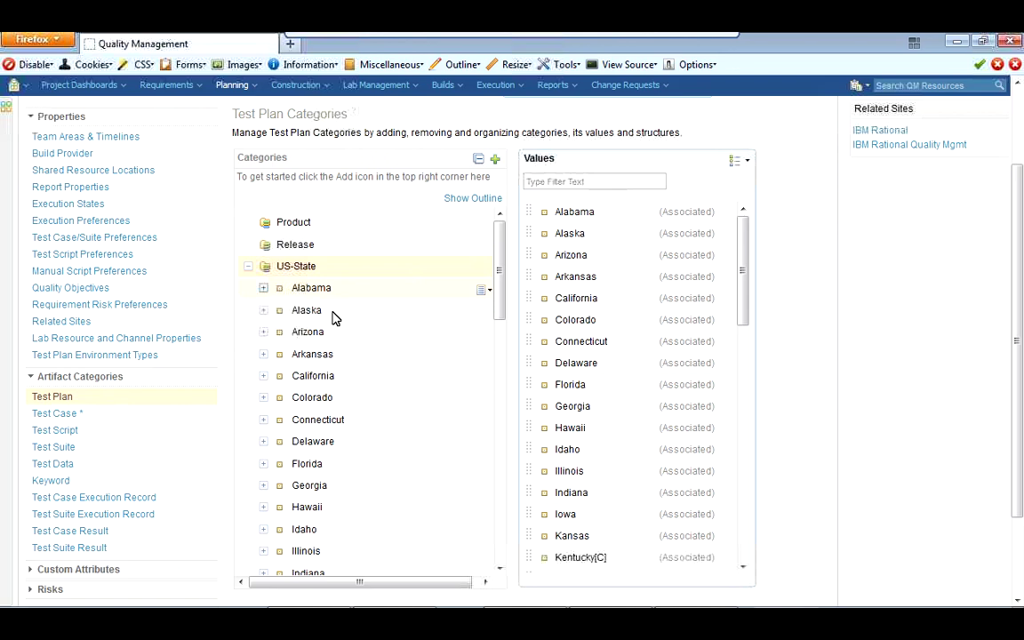
pyautogui.click(263, 311)
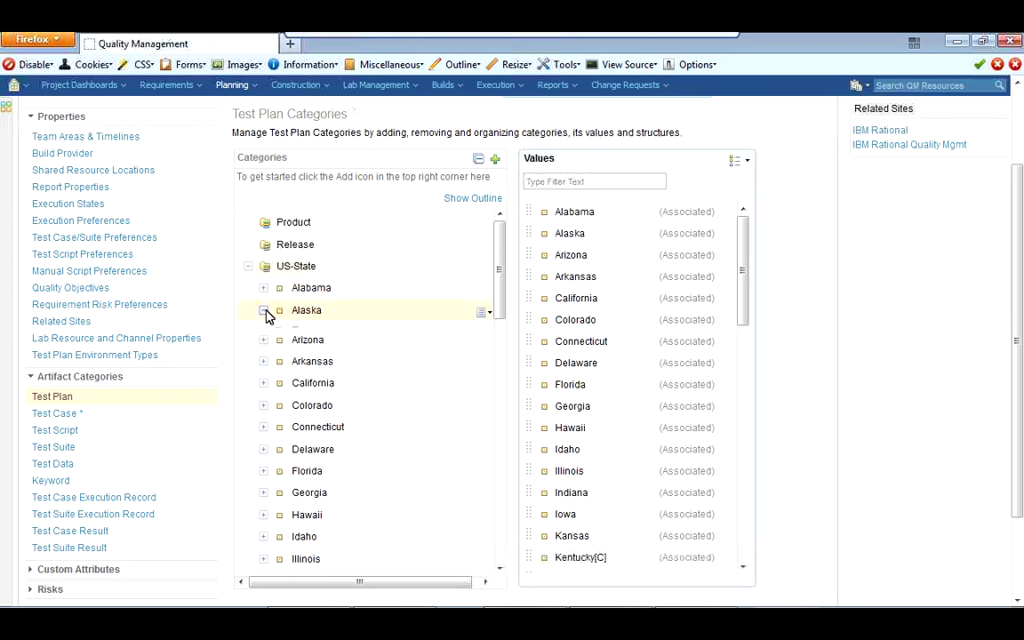
pyautogui.click(278, 333)
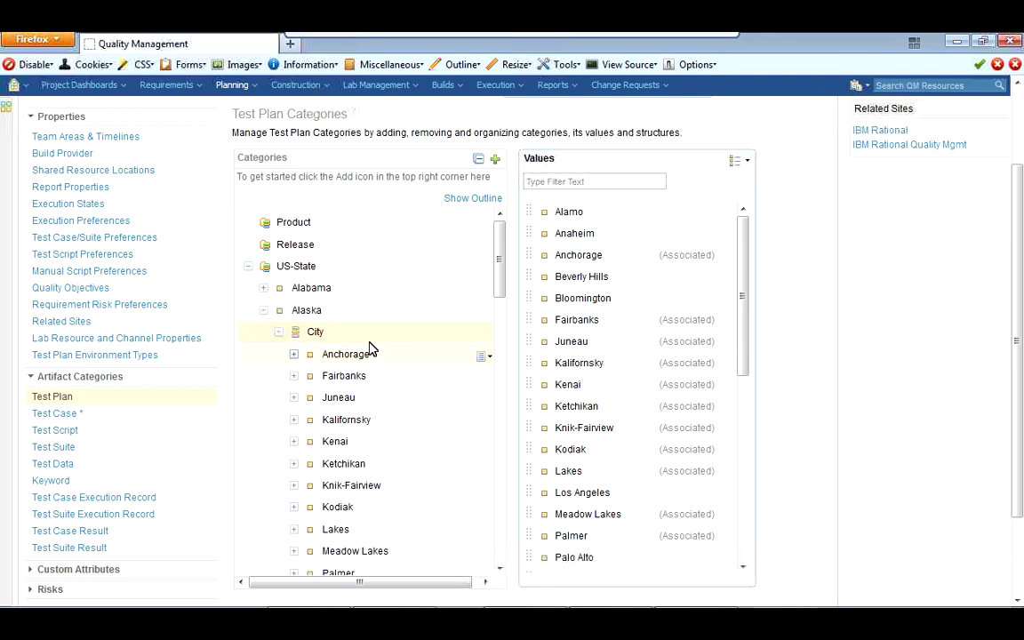
pyautogui.click(294, 354)
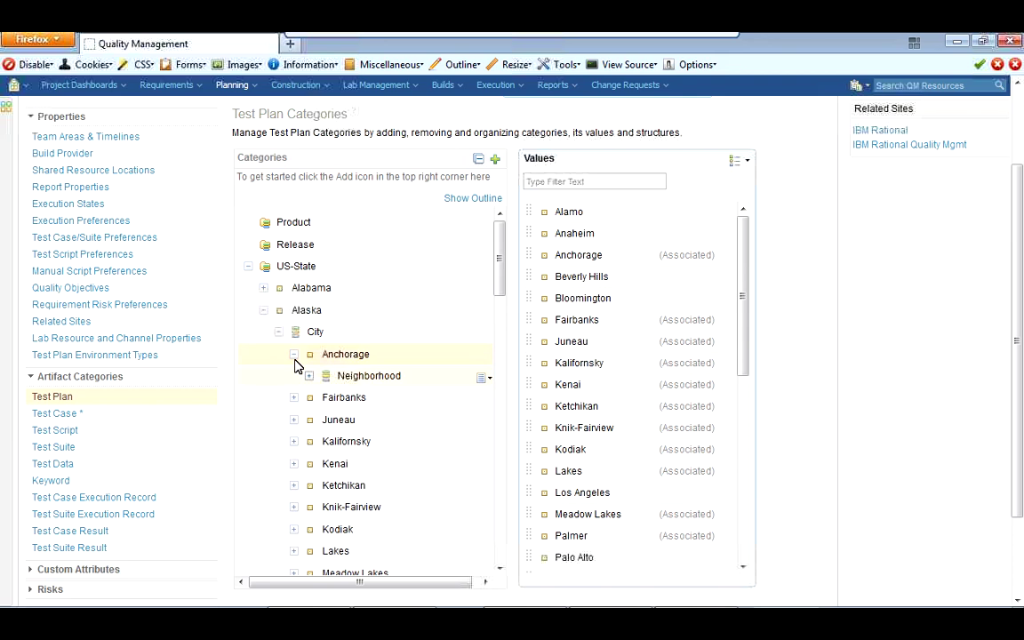
pyautogui.click(309, 377)
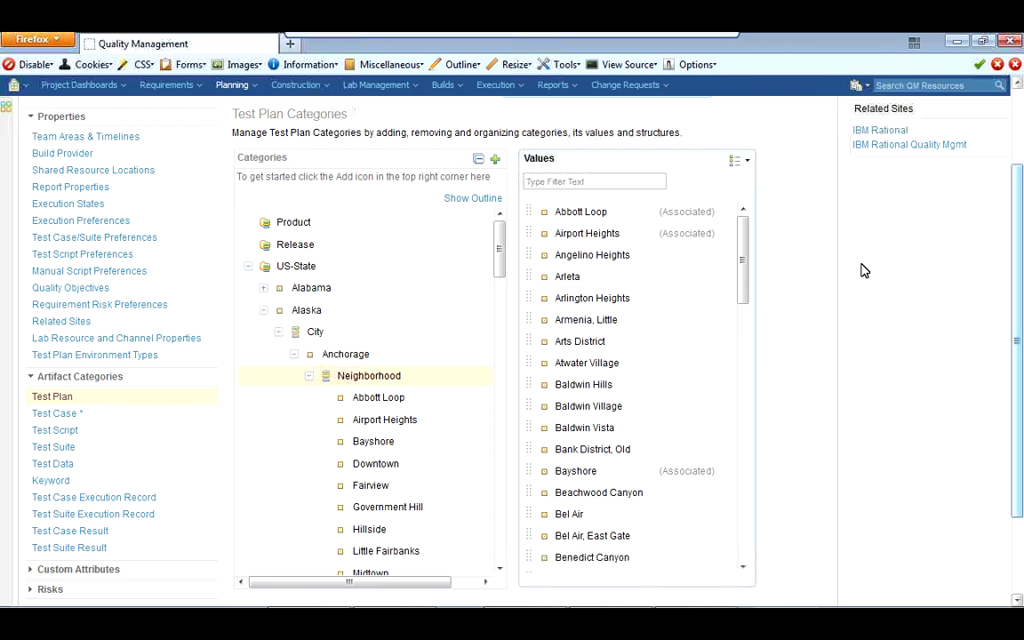
# - Browse the test plans and remove Created By, Iteration, Product and Release from the General view's displayed columns
pyautogui.scroll(2, 1019, 273)
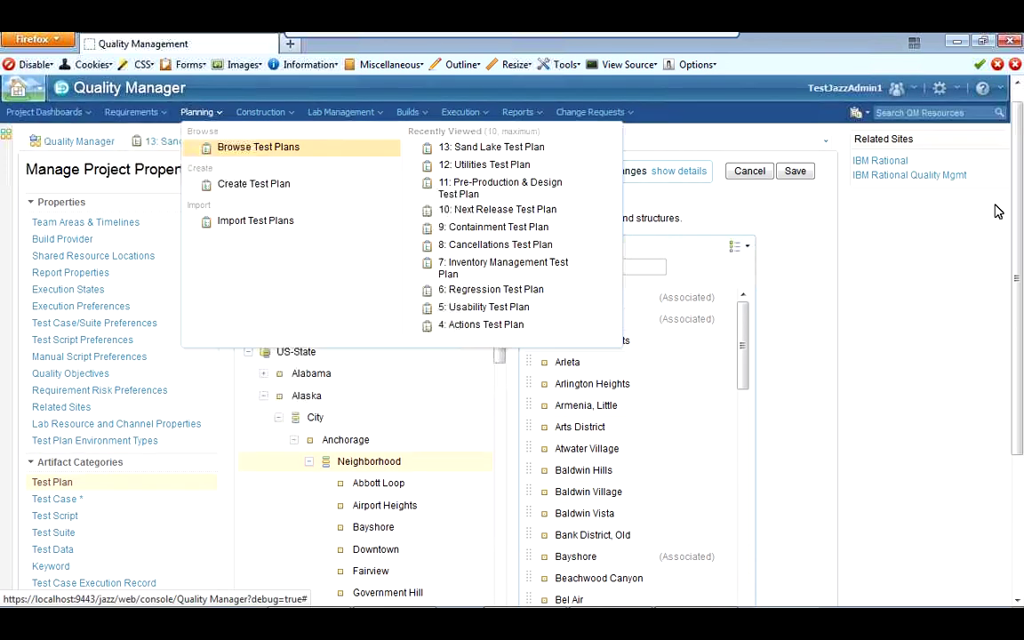
pyautogui.click(258, 147)
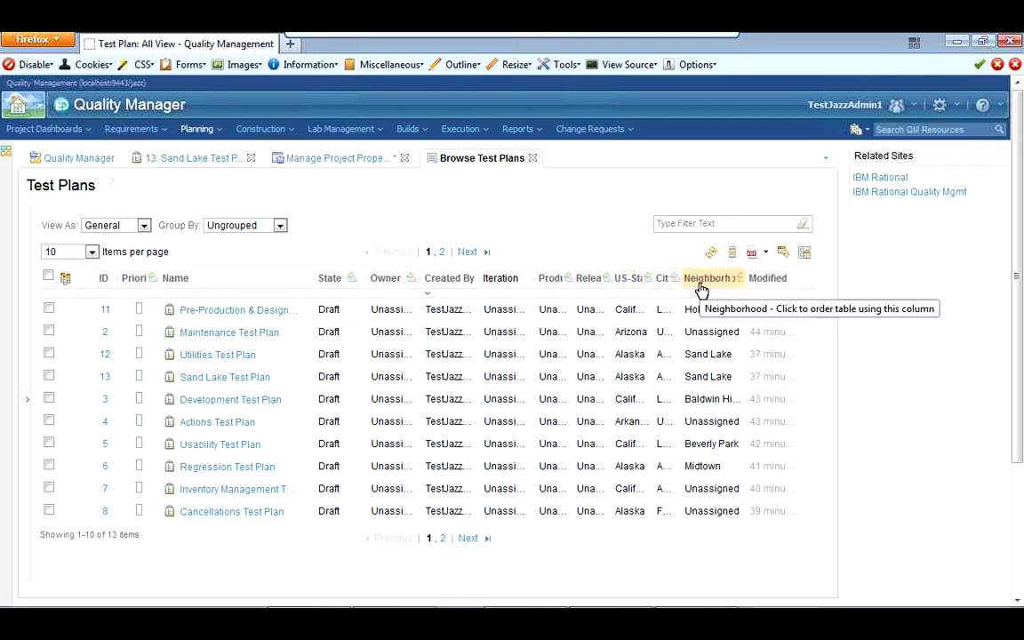
pyautogui.click(805, 254)
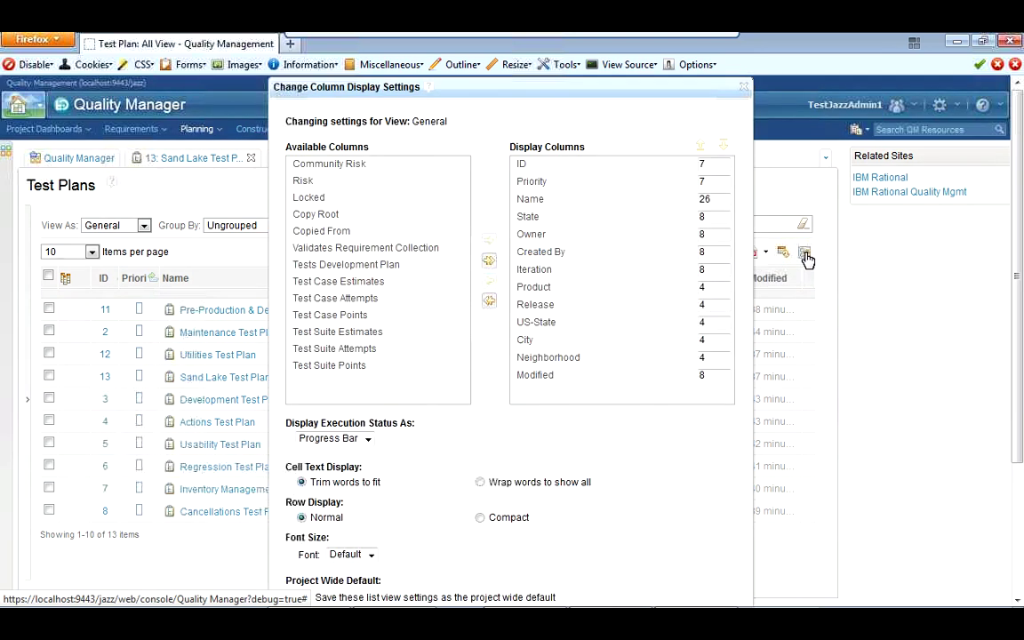
pyautogui.click(533, 255)
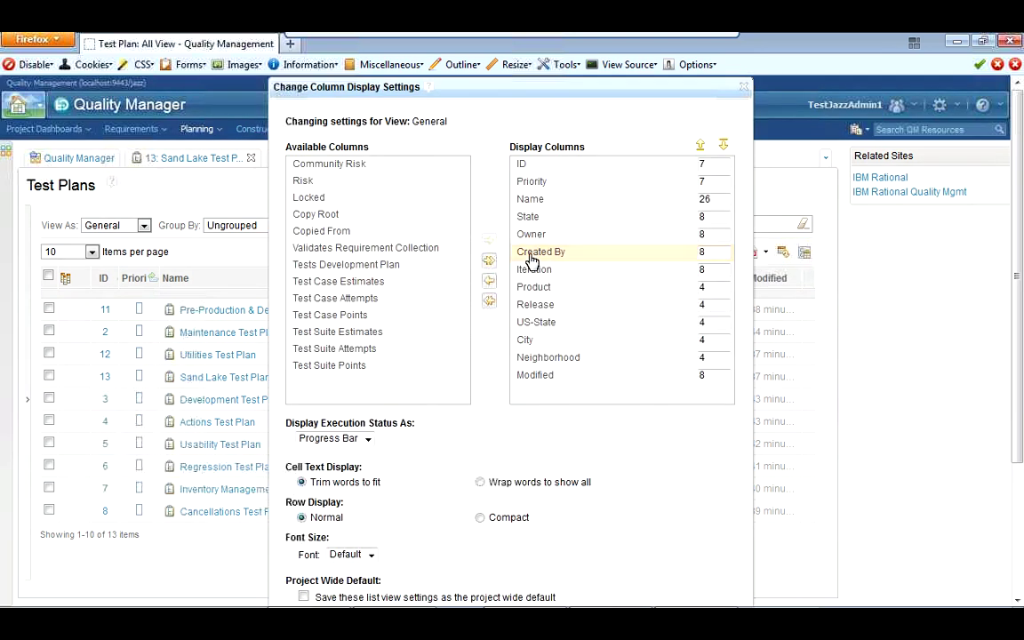
pyautogui.hotkey('shift', 'Down')
pyautogui.hotkey('shift', 'Down')
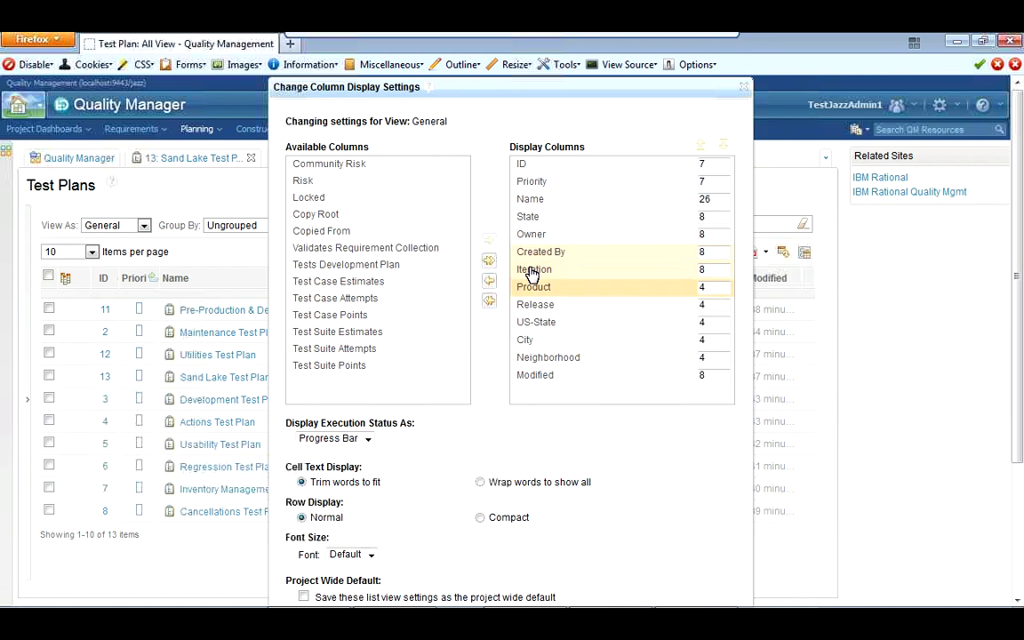
pyautogui.hotkey('shift', 'Down')
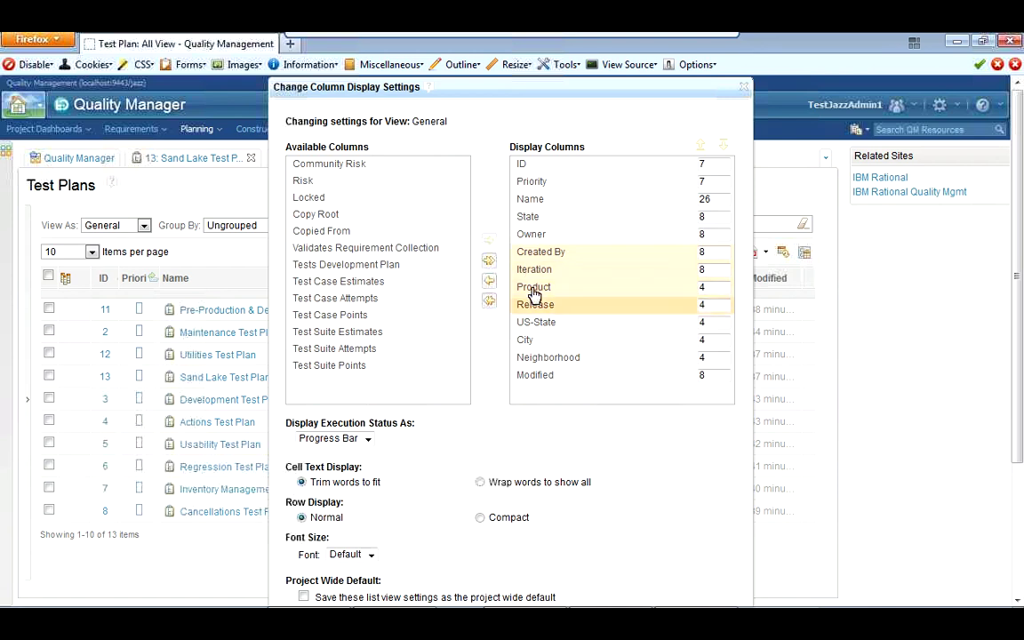
pyautogui.click(489, 280)
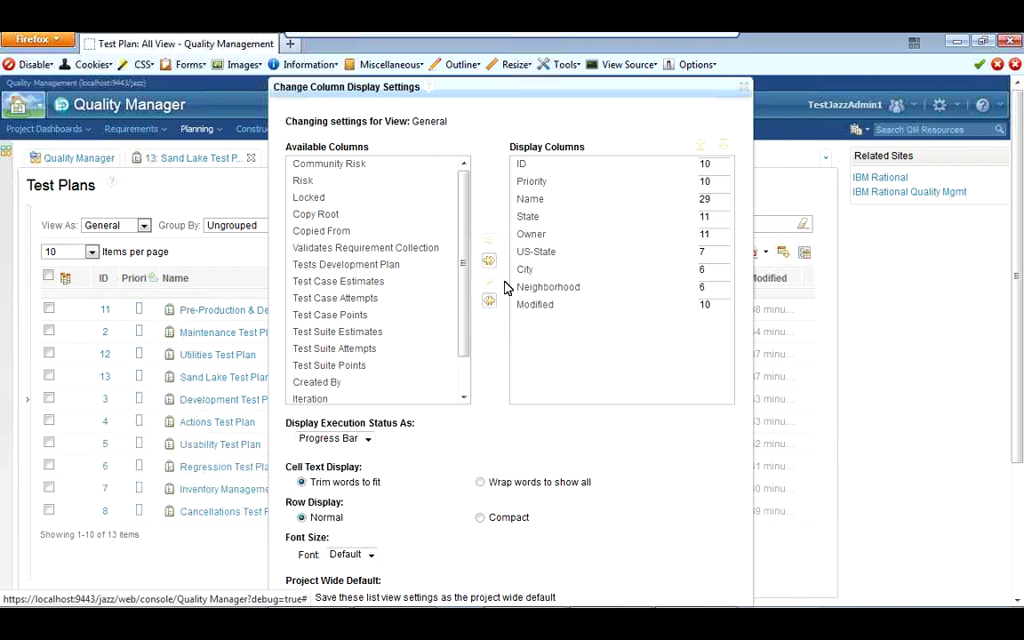
# - Remove the Modified column from the displayed columns, apply the column settings and narrow the Name column slightly
pyautogui.click(534, 304)
pyautogui.press('Delete')
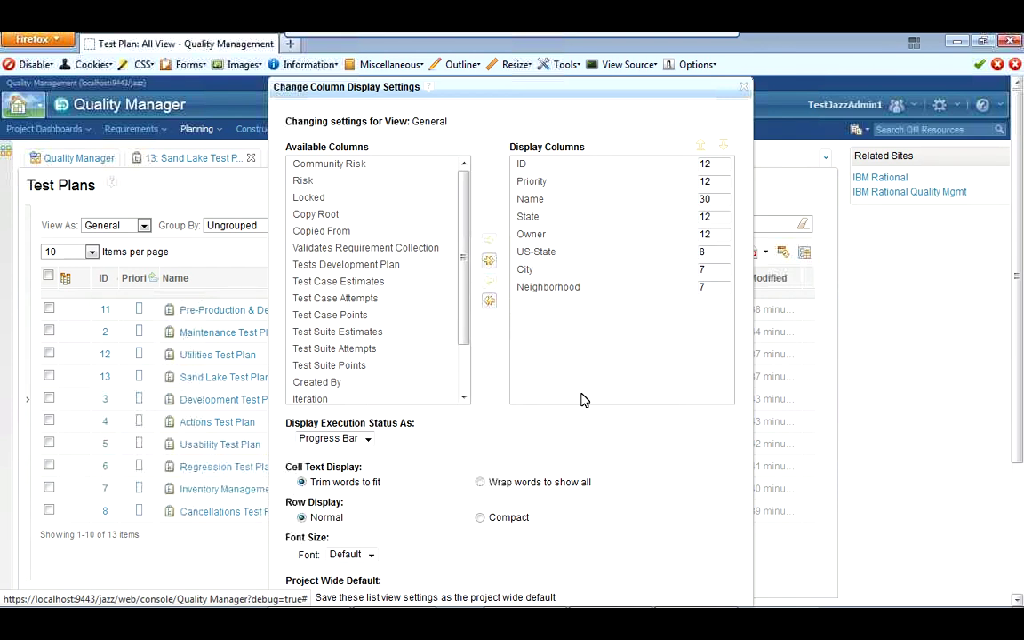
pyautogui.scroll(-1, 1021, 494)
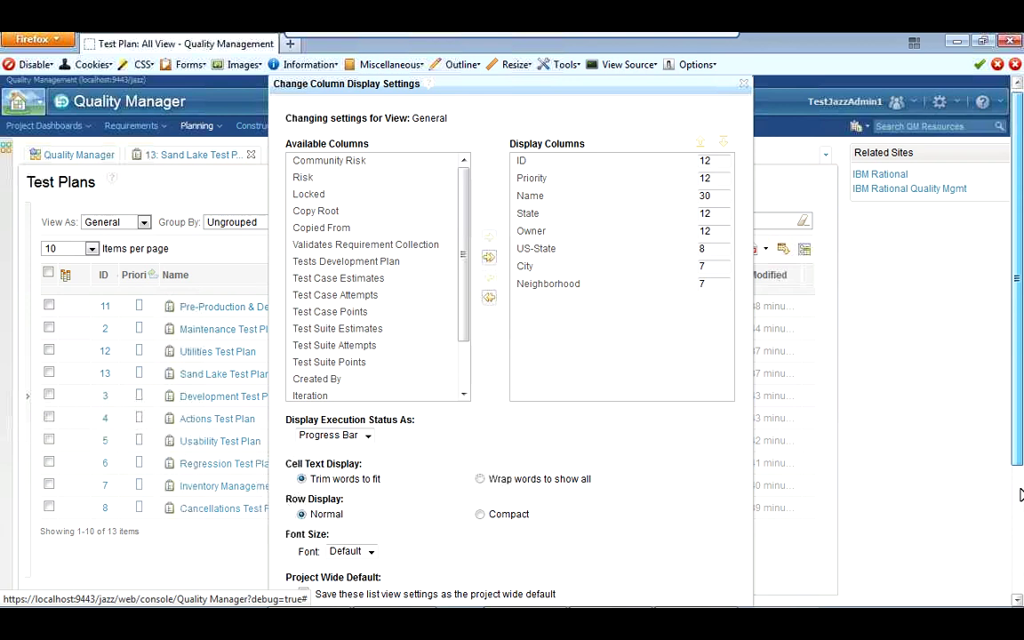
pyautogui.scroll(-1, 1020, 494)
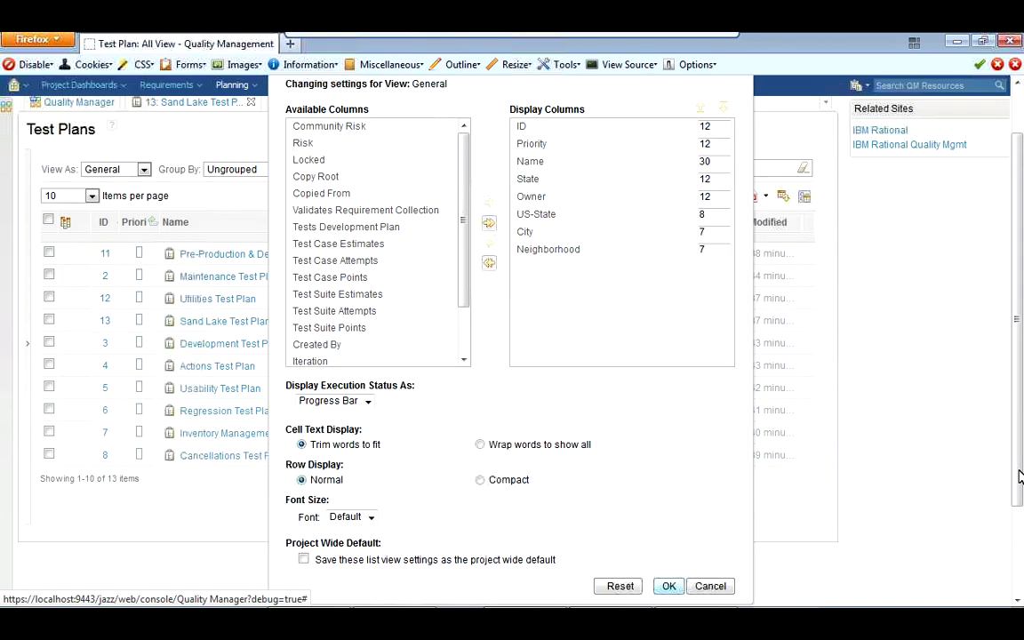
pyautogui.click(675, 586)
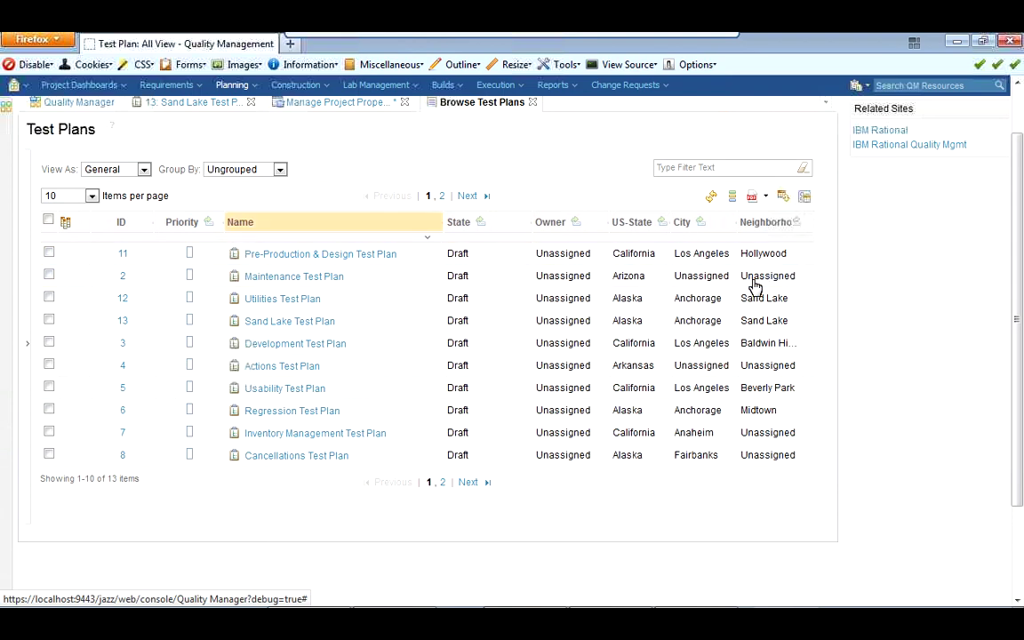
pyautogui.moveTo(442, 222); pyautogui.dragTo(429, 224)
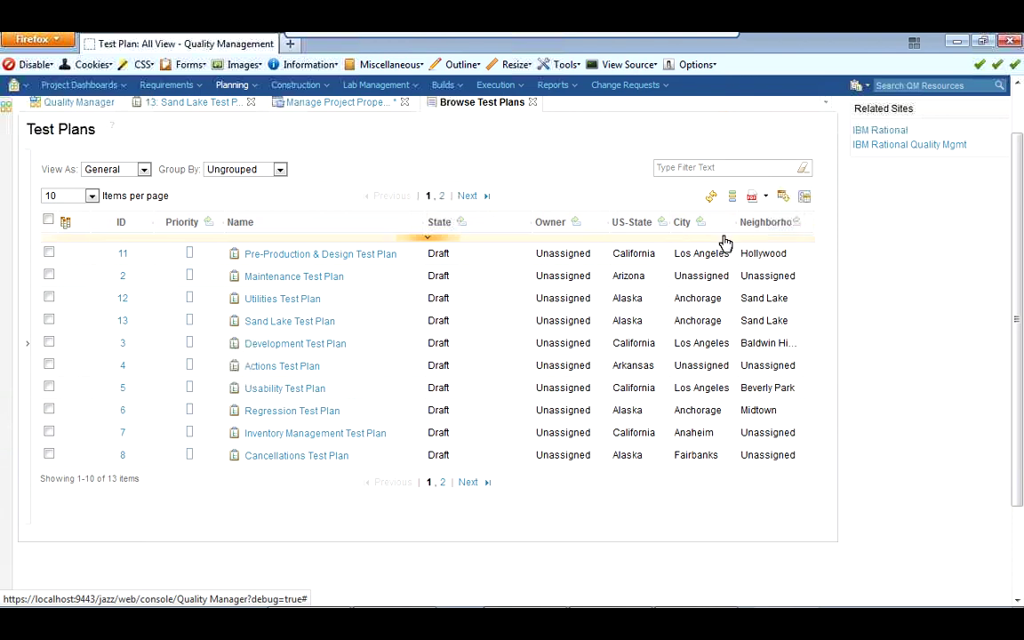
# - Show the column filters of the test plan list and set the US-State filter to Alaska
pyautogui.click(724, 240)
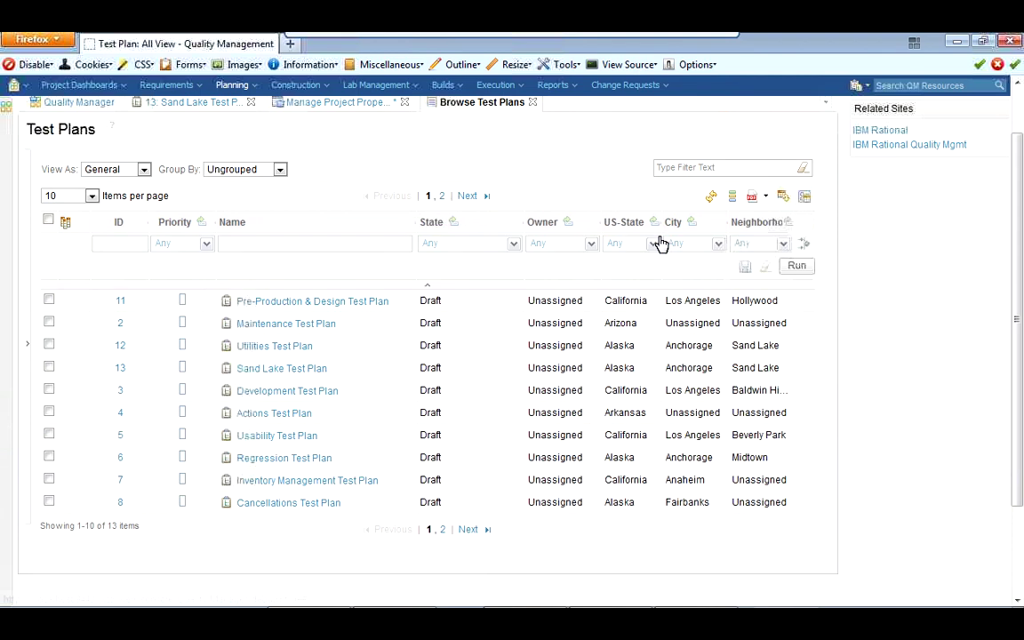
pyautogui.click(653, 244)
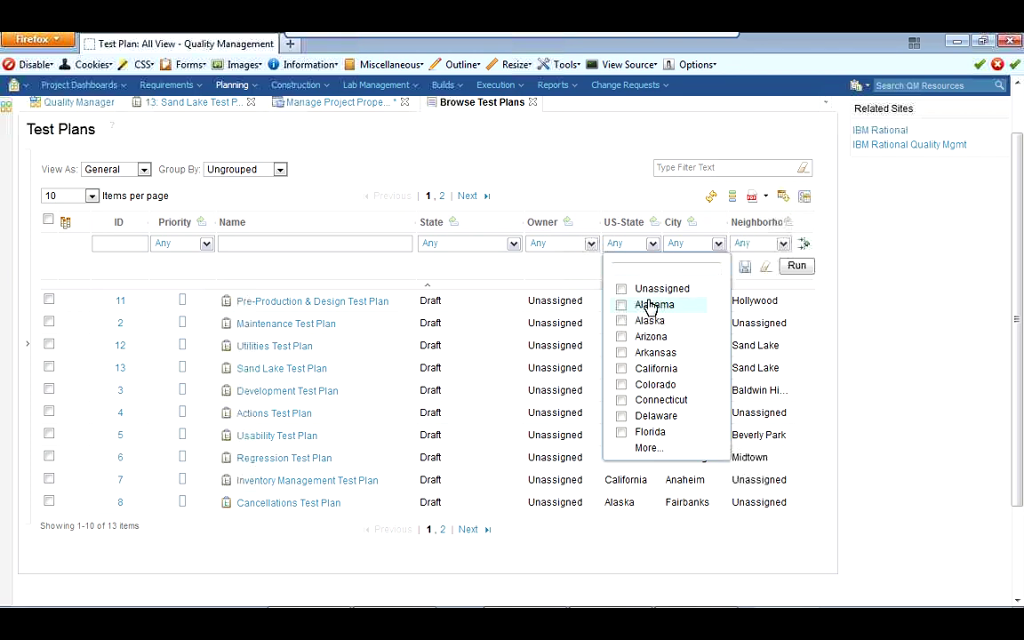
pyautogui.press('Up')
pyautogui.press('Down')
pyautogui.press('Down')
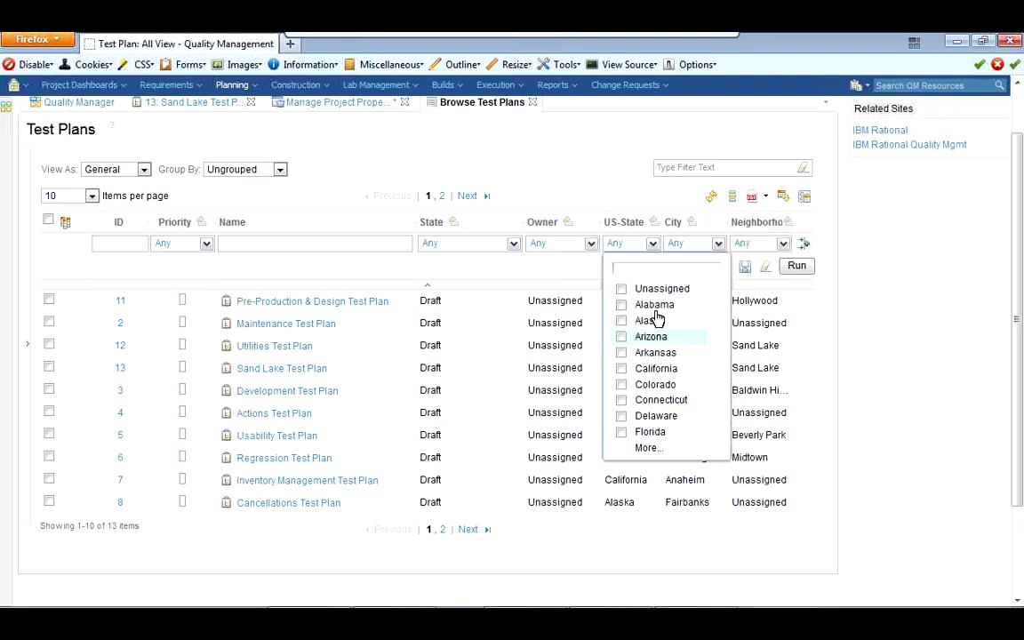
pyautogui.press('Down')
pyautogui.press('Down')
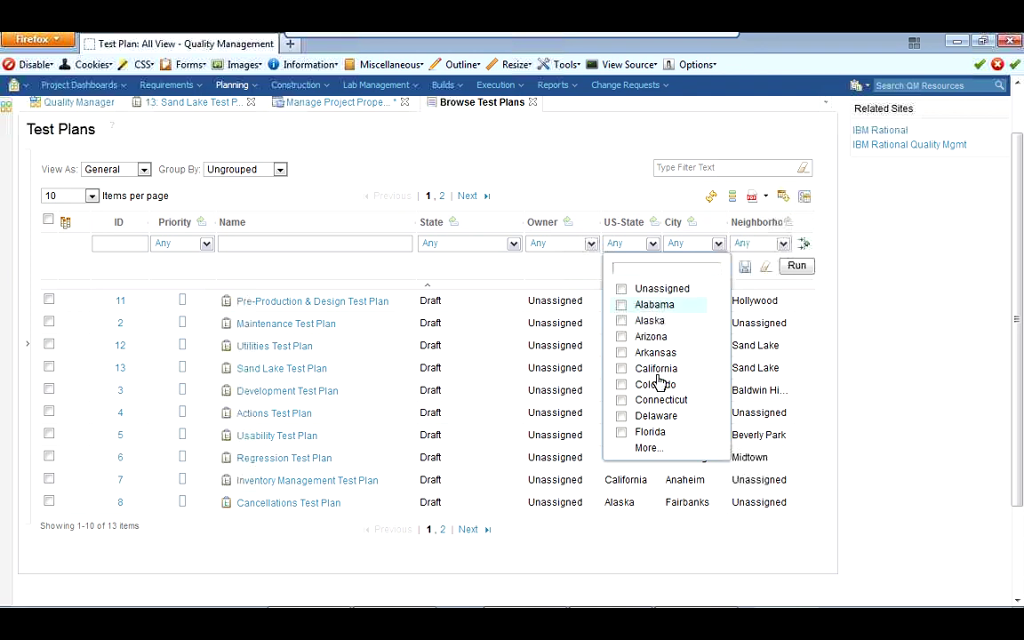
pyautogui.press('Up')
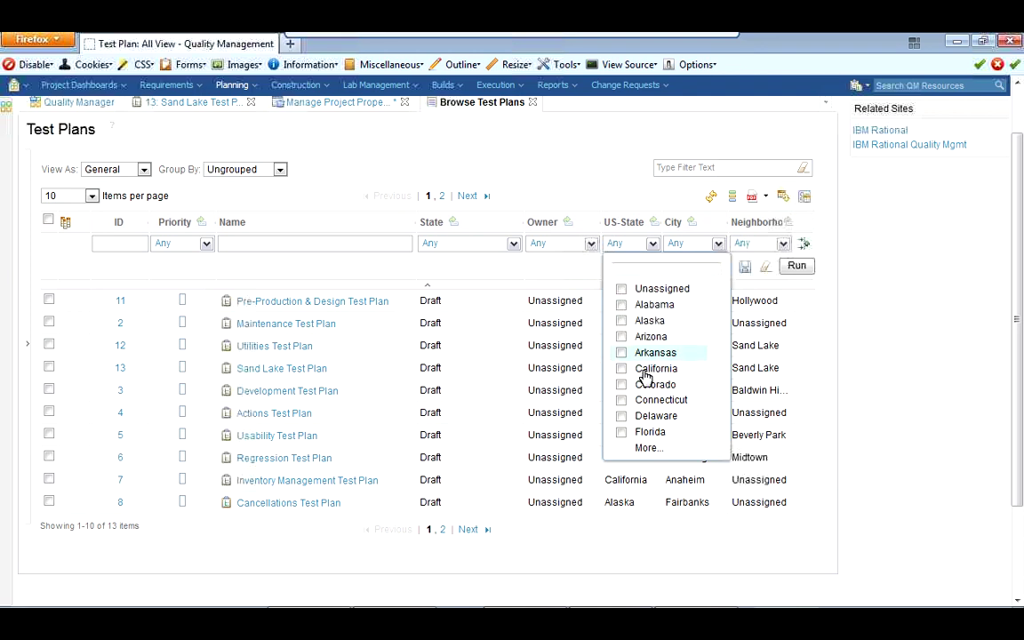
pyautogui.press('Up')
pyautogui.press('Up')
pyautogui.click(624, 324)
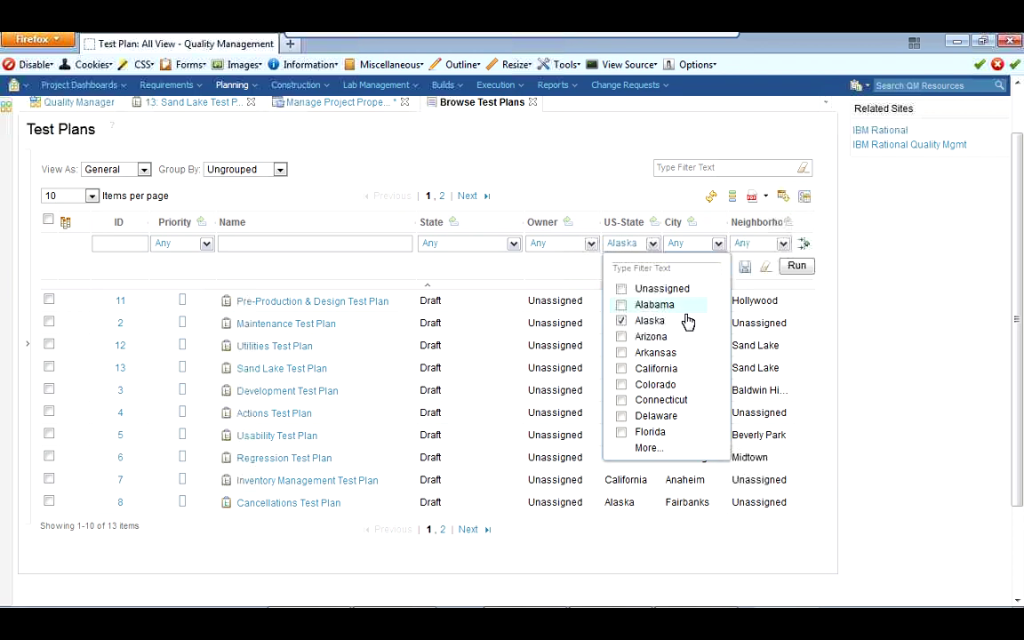
# - Set the City filter to Anchorage and open the Neighborhood filter's list of choices
pyautogui.click(720, 246)
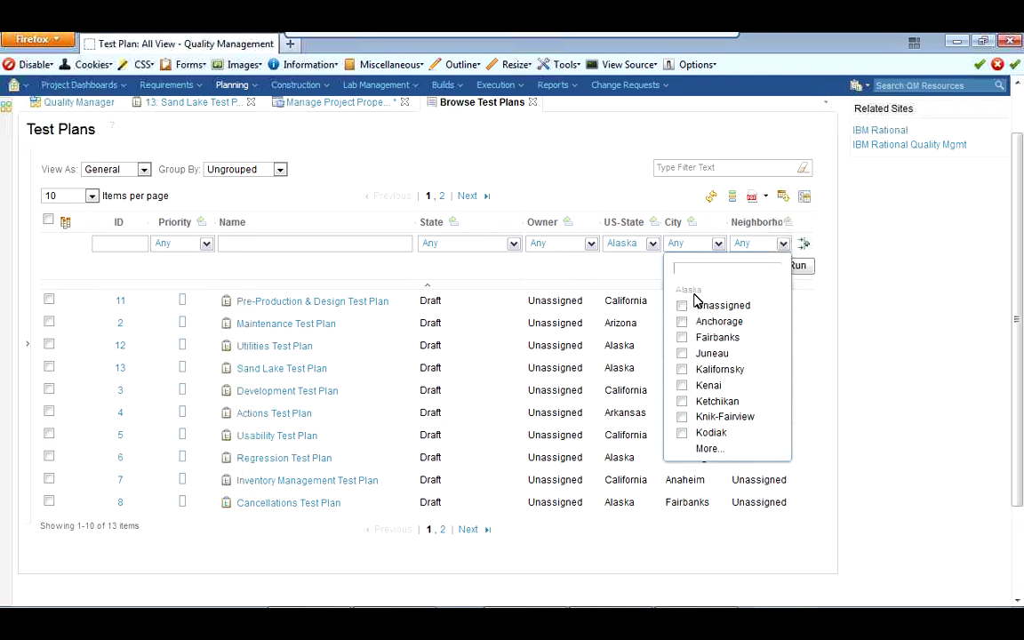
pyautogui.click(732, 322)
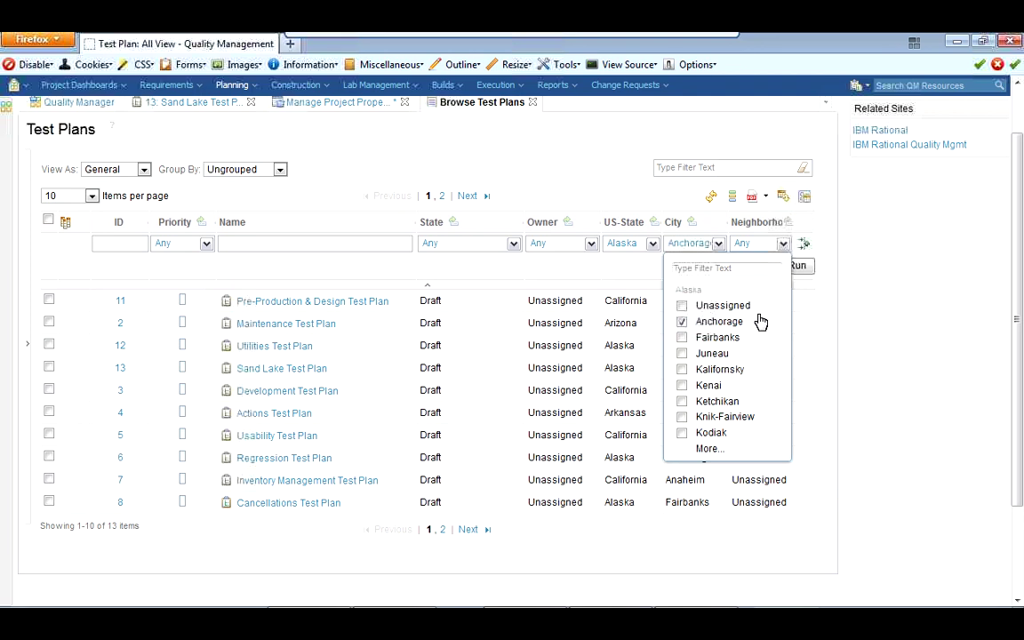
pyautogui.click(784, 245)
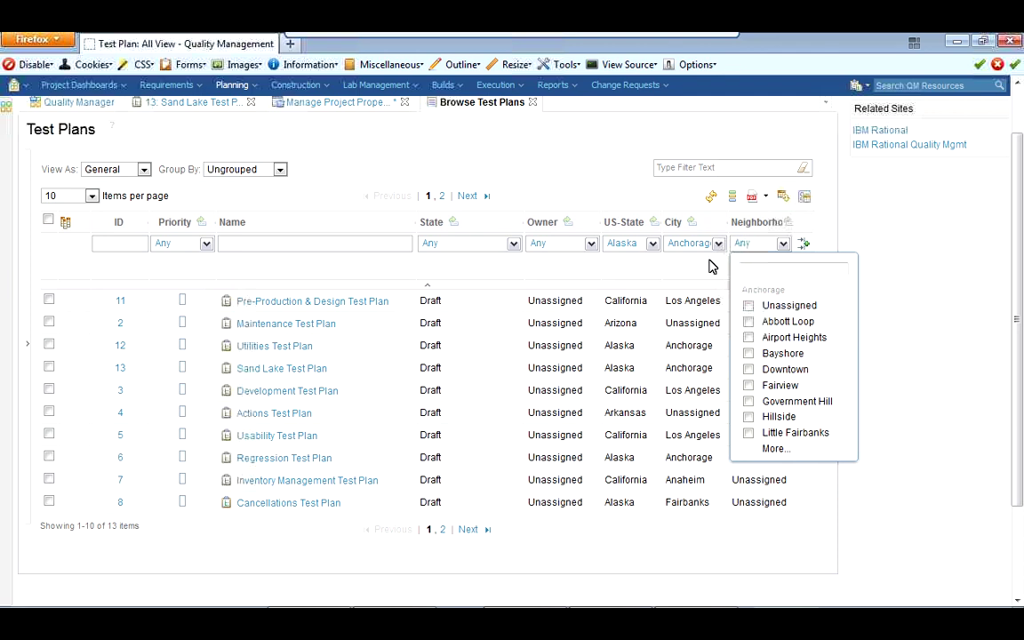
# - View the Owner filter's choices, search the US-State filter's choices for "Co" and clear the search text
pyautogui.click(591, 244)
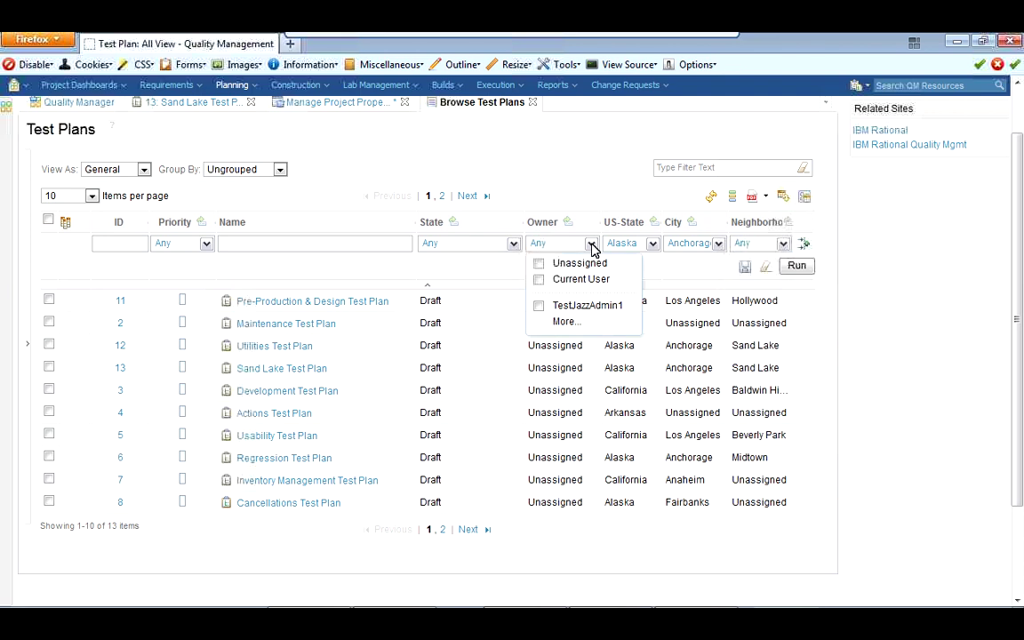
pyautogui.click(652, 244)
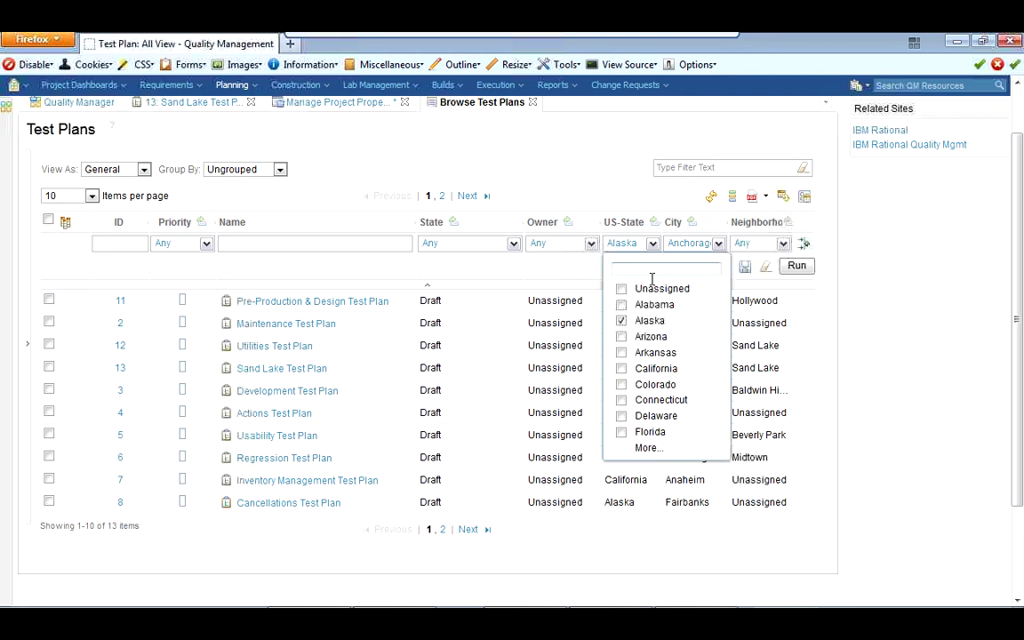
pyautogui.write('Co')
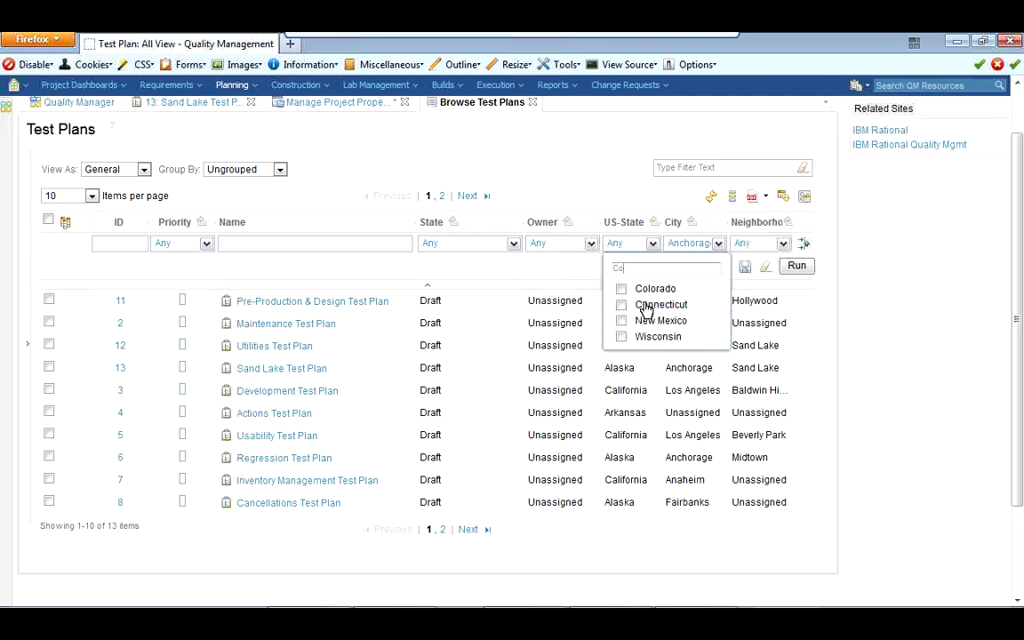
pyautogui.doubleClick(632, 272)
pyautogui.press('BackSpace')
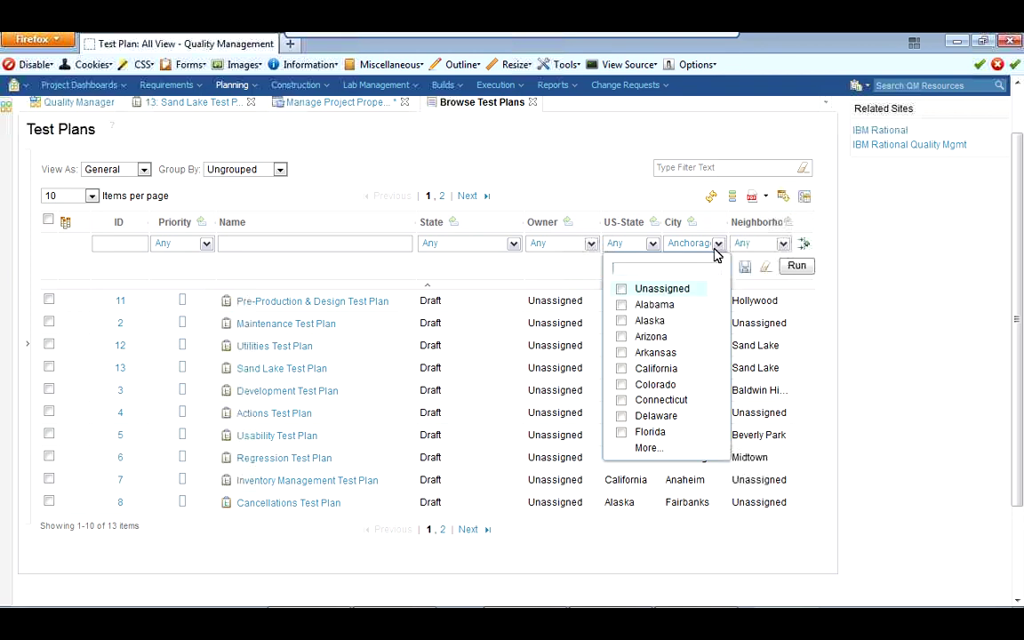
# - Select Alabama in the US-State filter, replace it with Alaska and open the City filter's list of choices
pyautogui.click(622, 305)
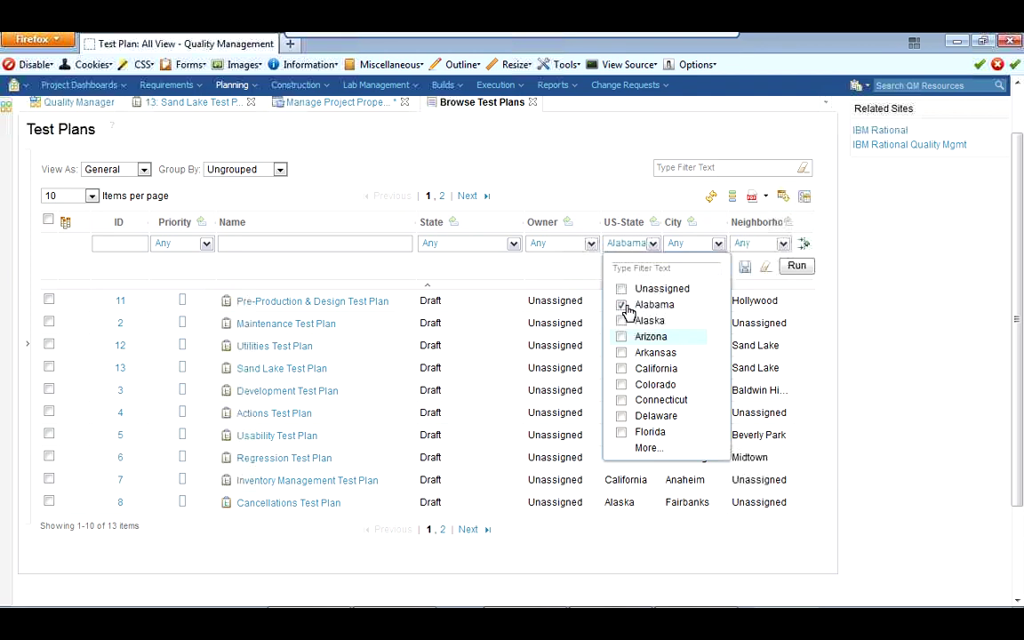
pyautogui.click(623, 305)
pyautogui.click(624, 321)
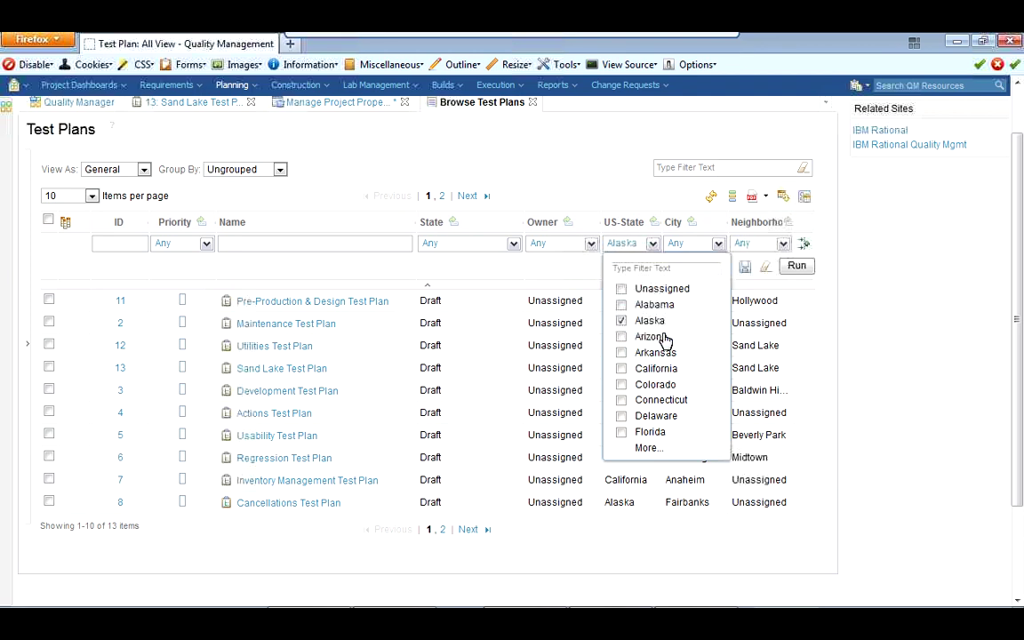
pyautogui.click(718, 244)
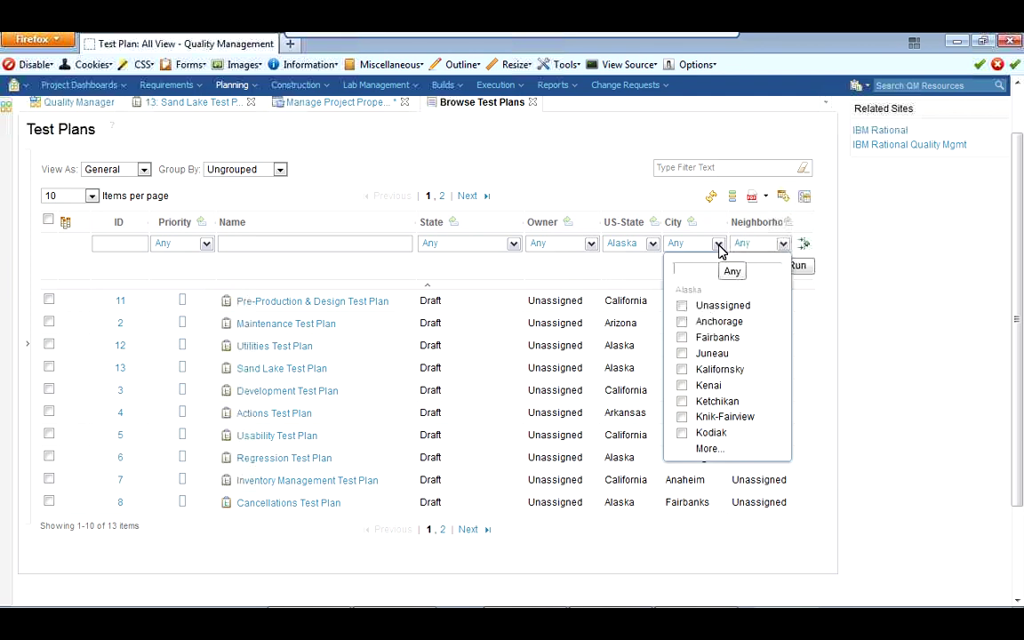
# - Add California to the US-State filter and examine the full list of City choices without selecting any
pyautogui.click(653, 244)
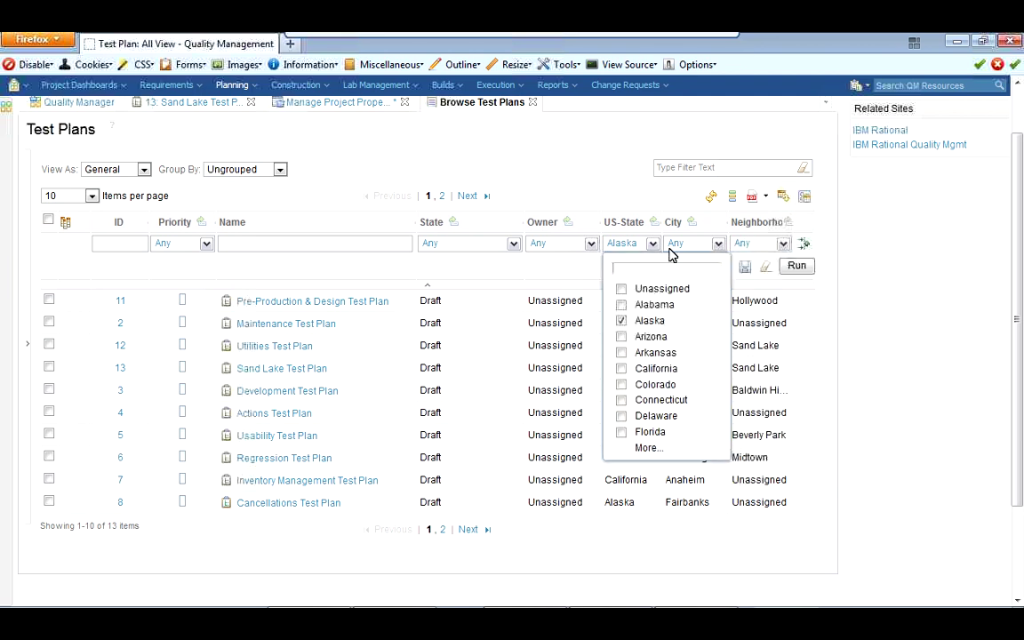
pyautogui.click(622, 368)
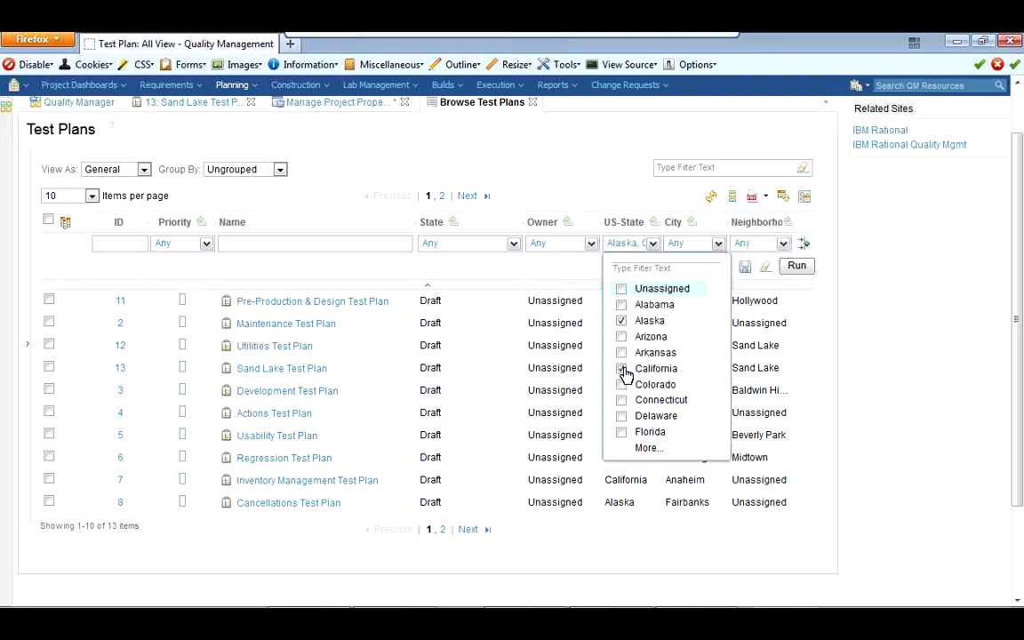
pyautogui.click(719, 245)
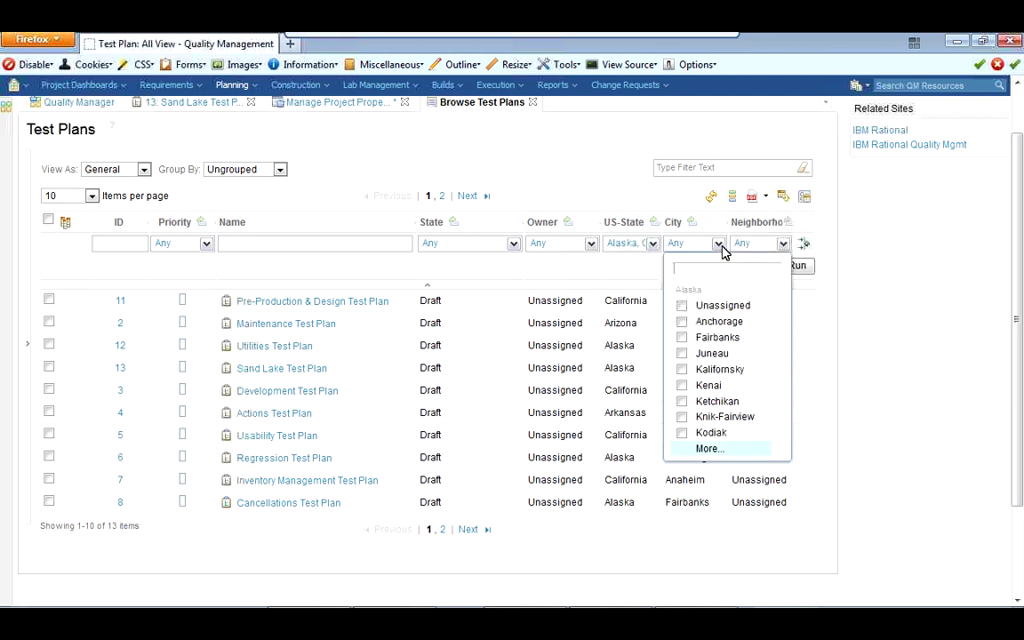
pyautogui.click(710, 449)
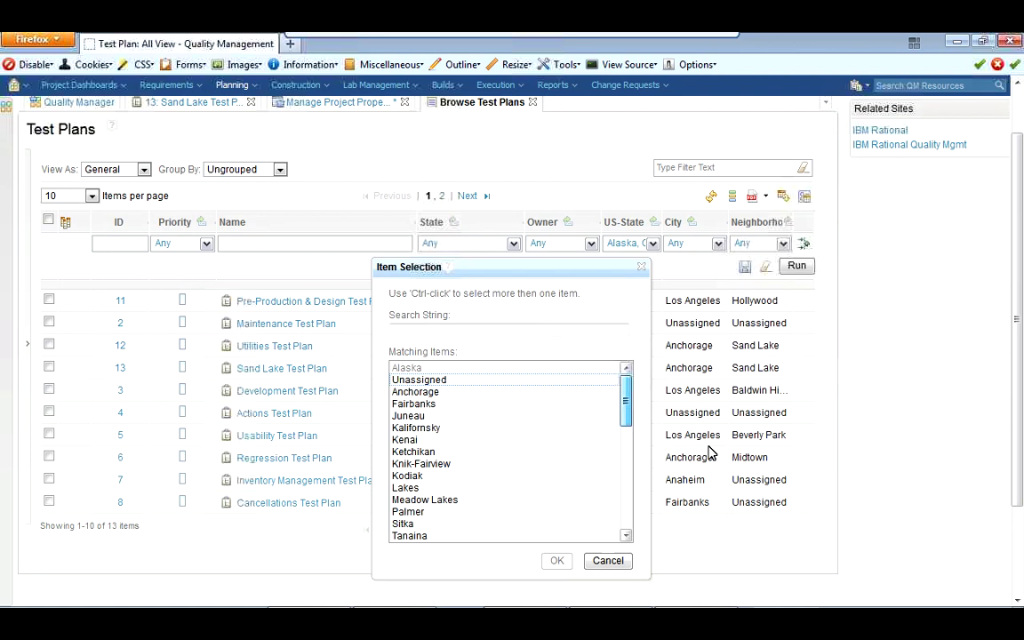
pyautogui.moveTo(627, 411); pyautogui.dragTo(624, 487)
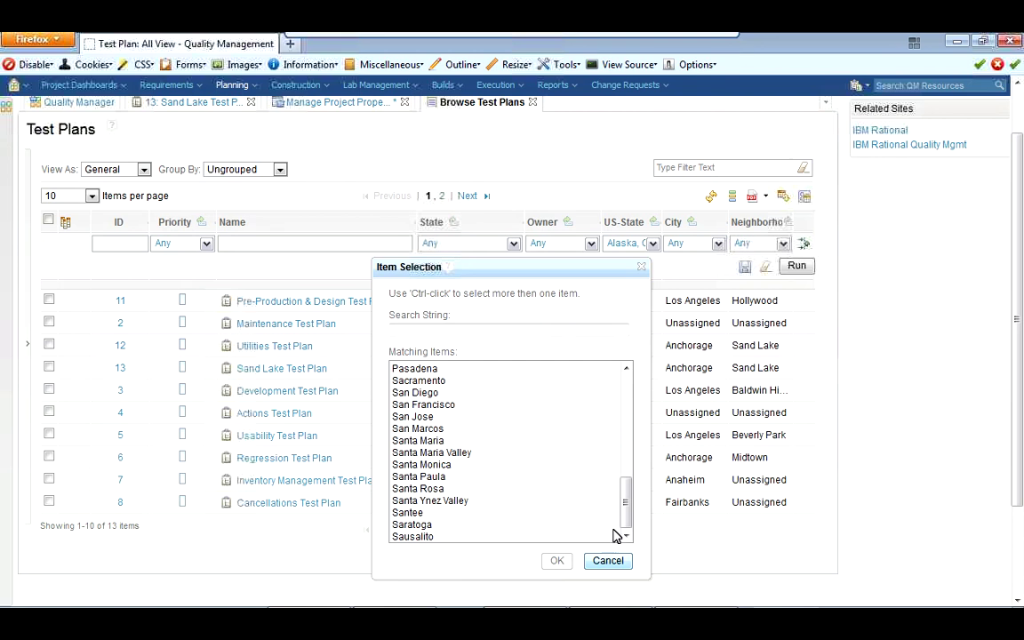
pyautogui.click(598, 560)
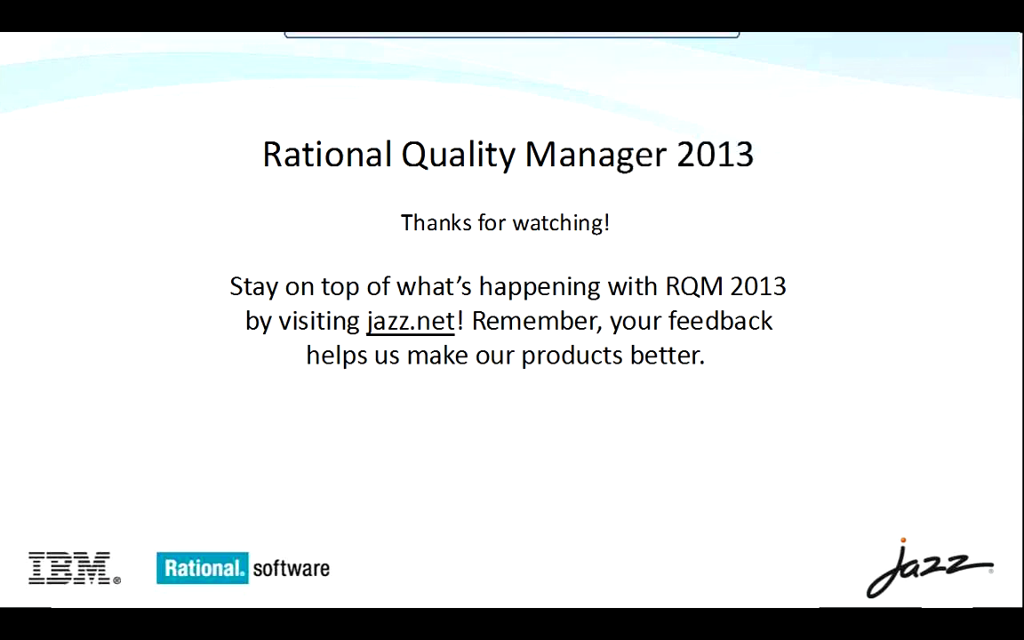
# - Switch to the IBM SmartCloud Meeting page in Chrome and stop the recording of the current presentation
pyautogui.hotkey('alt', 'Tab')
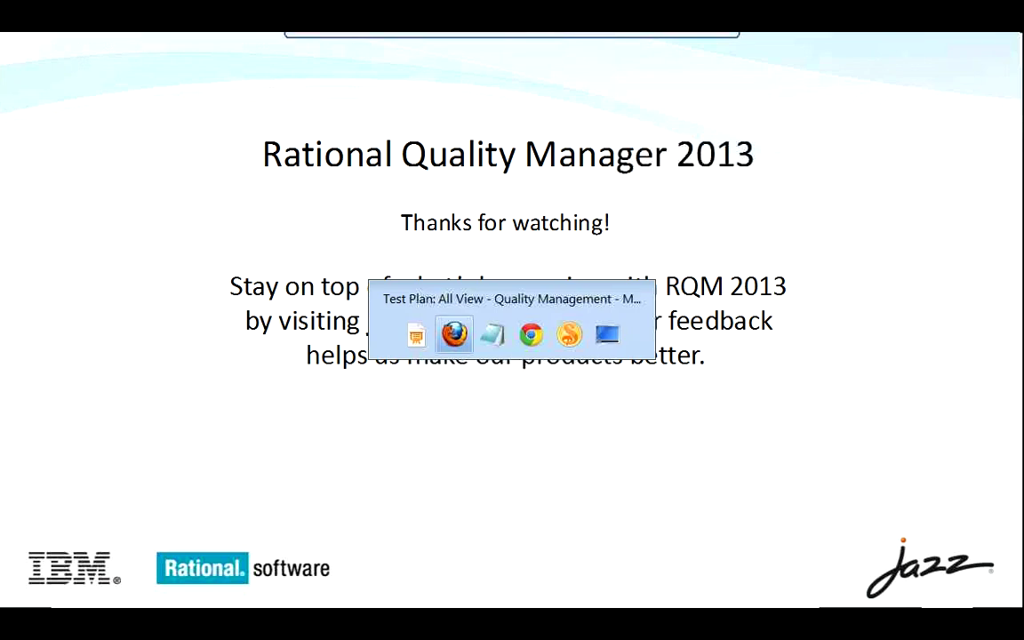
pyautogui.hotkey('alt', 'Tab')
pyautogui.hotkey('alt', 'Tab')
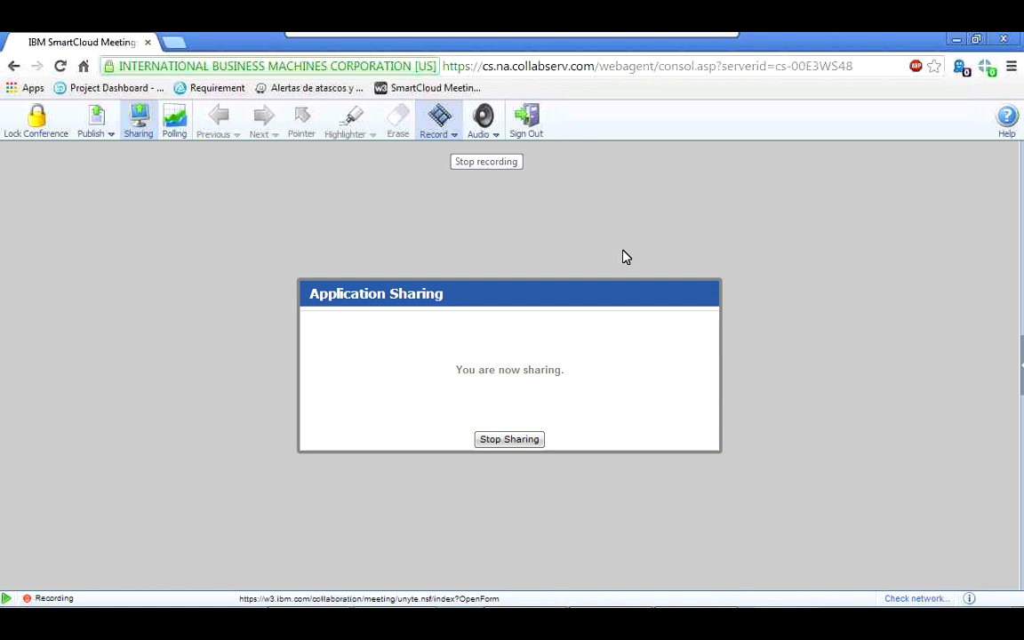
pyautogui.click(453, 133)
pyautogui.click(453, 152)
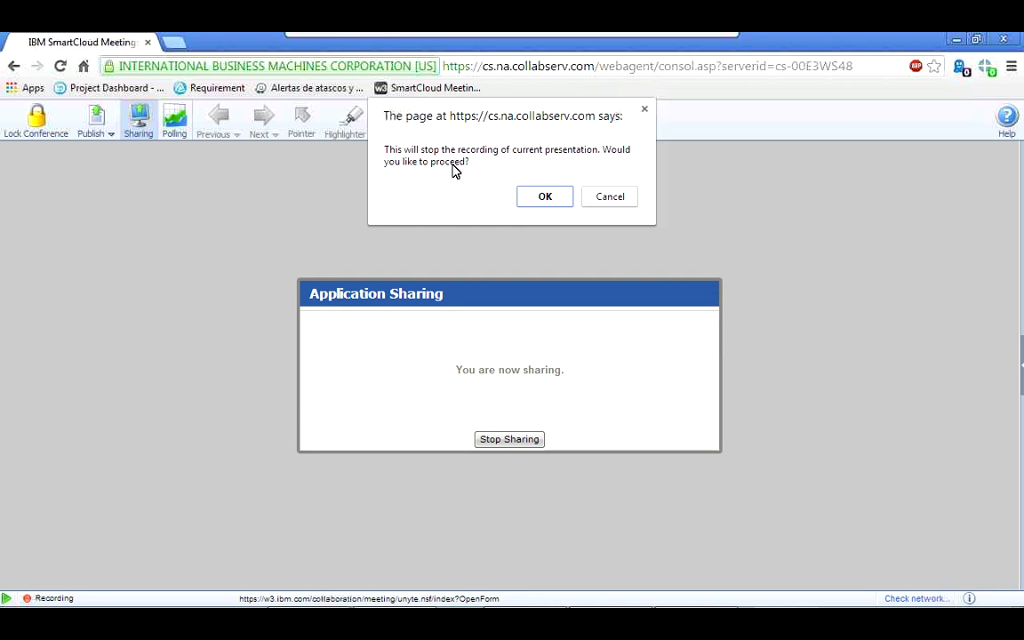